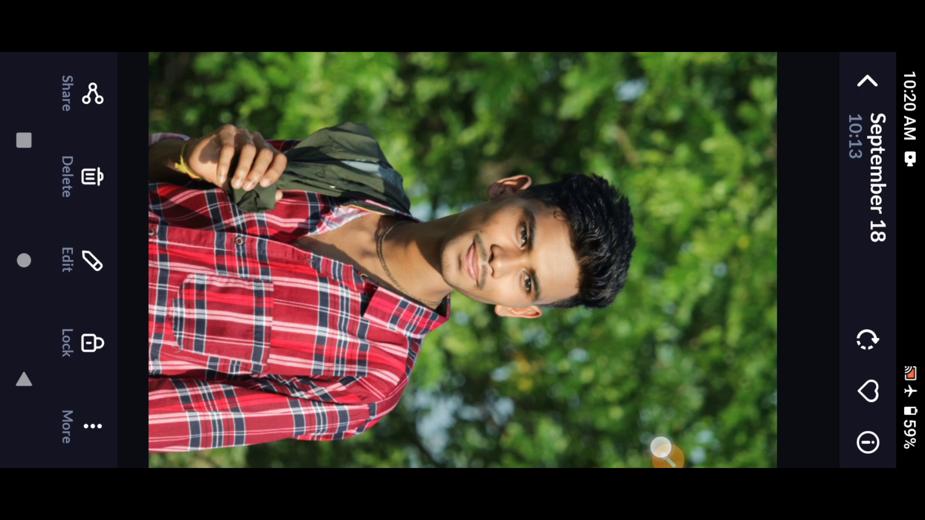
Step: View the red plaid-shirt portrait full-screen in Gallery
{"action": "left_click", "coordinate": [665, 451]}
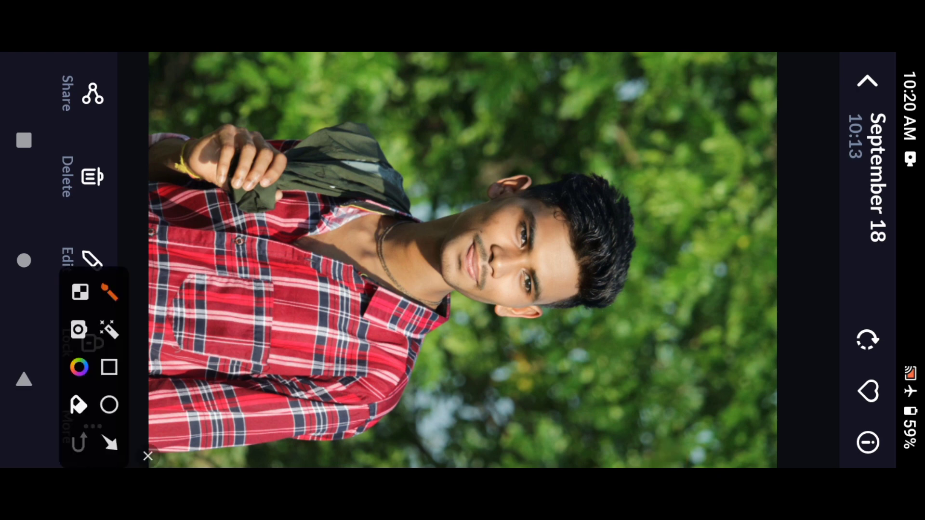
{"action": "left_click", "coordinate": [110, 367]}
{"action": "mouse_move", "coordinate": [134, 127]}
{"action": "left_mouse_down"}
{"action": "mouse_move", "coordinate": [45, 124]}
{"action": "mouse_move", "coordinate": [50, 55]}
{"action": "left_mouse_up"}
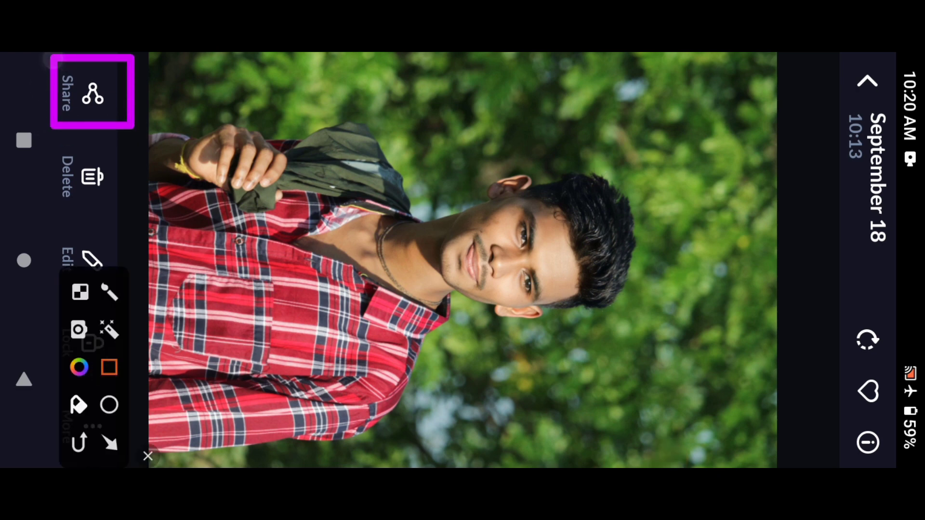
Step: Share the portrait from Gallery to Lightroom via Add to Lr, into All Photos
{"action": "left_click", "coordinate": [147, 455]}
{"action": "left_click", "coordinate": [91, 93]}
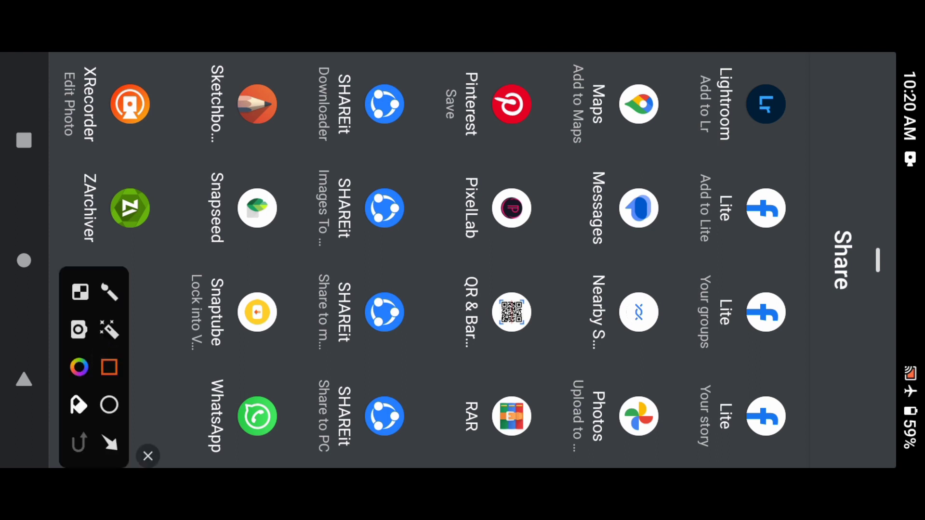
{"action": "left_click_drag", "start_coordinate": [818, 162], "coordinate": [692, 59]}
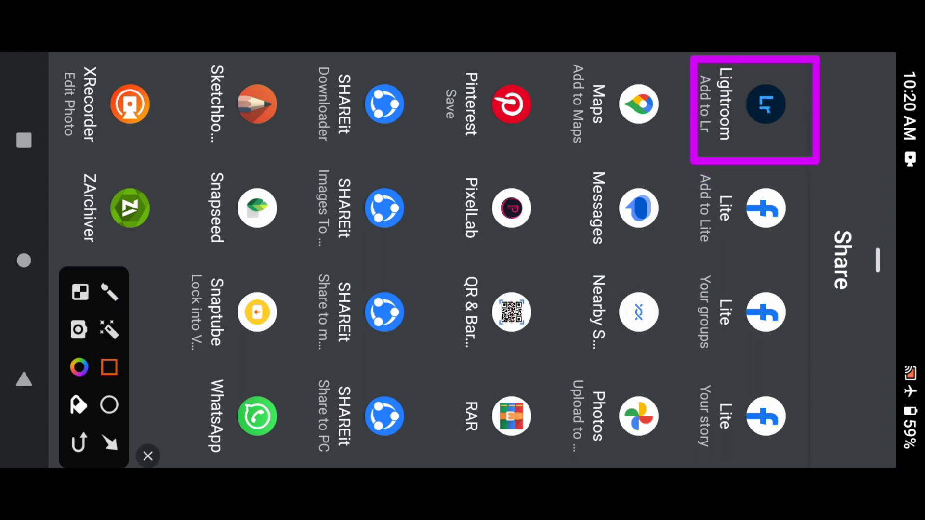
{"action": "left_click", "coordinate": [148, 455]}
{"action": "left_click", "coordinate": [764, 104]}
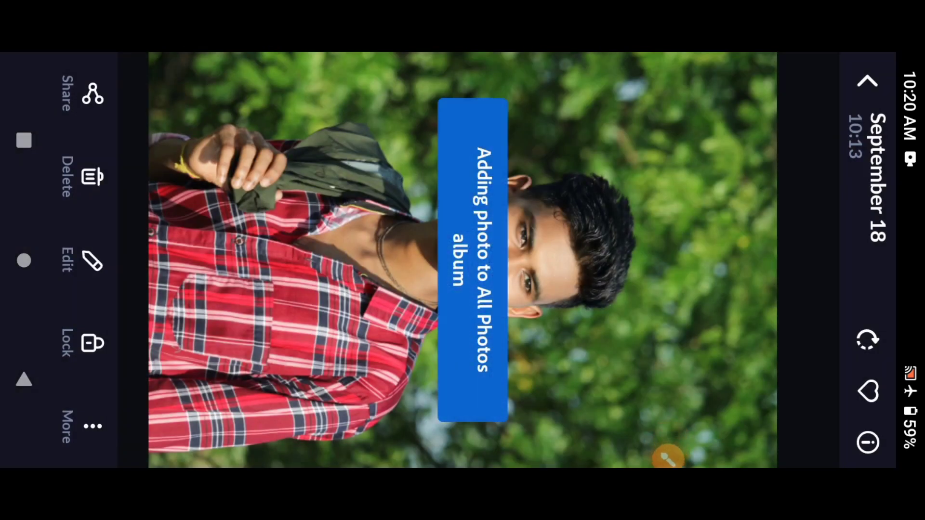
{"action": "left_click", "coordinate": [91, 95]}
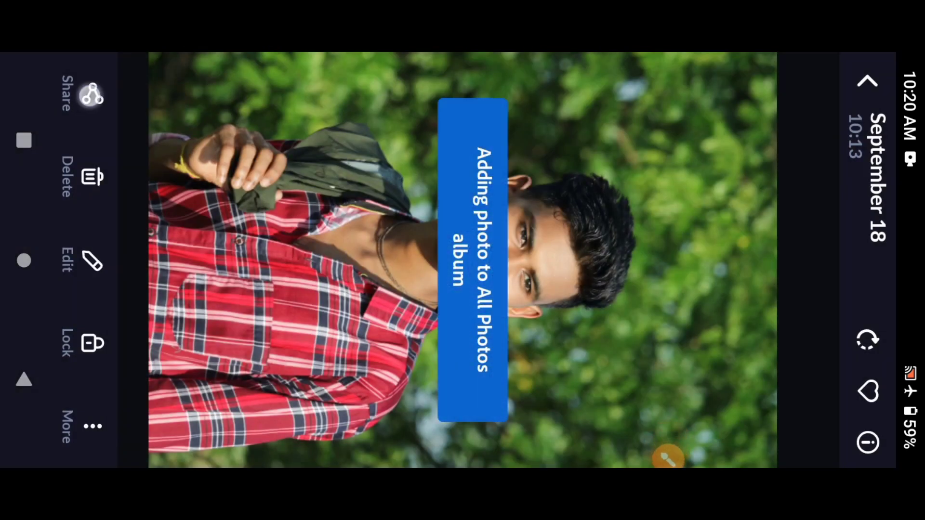
Step: Open the red-plaid portrait from the All Photos album
{"action": "left_click", "coordinate": [804, 193]}
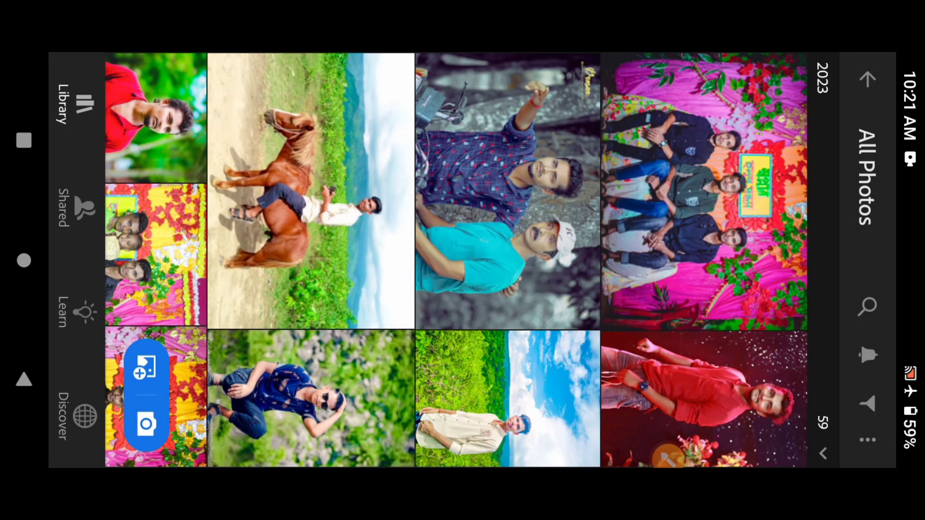
{"action": "scroll", "coordinate": [484, 260], "scroll_direction": "down", "scroll_amount": 15}
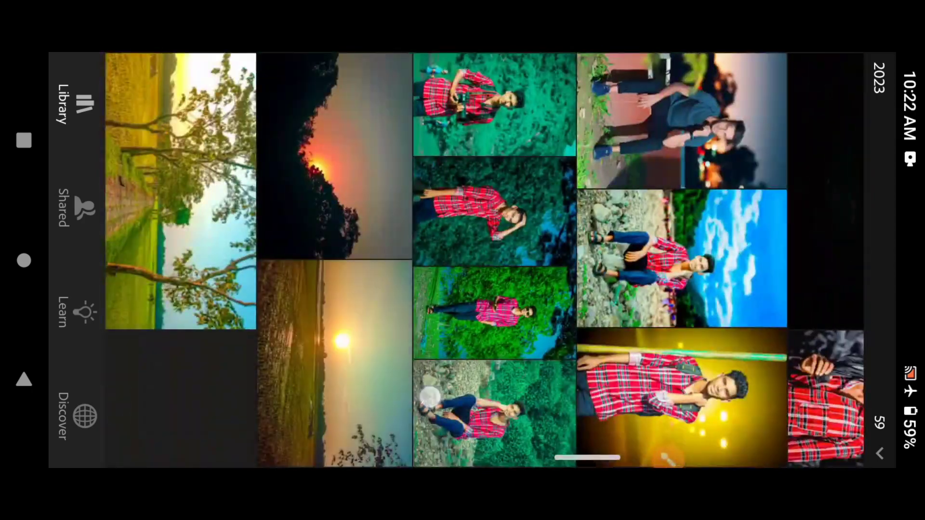
{"action": "left_click_drag", "start_coordinate": [667, 458], "coordinate": [448, 458]}
{"action": "scroll", "coordinate": [484, 260], "scroll_direction": "up", "scroll_amount": 10}
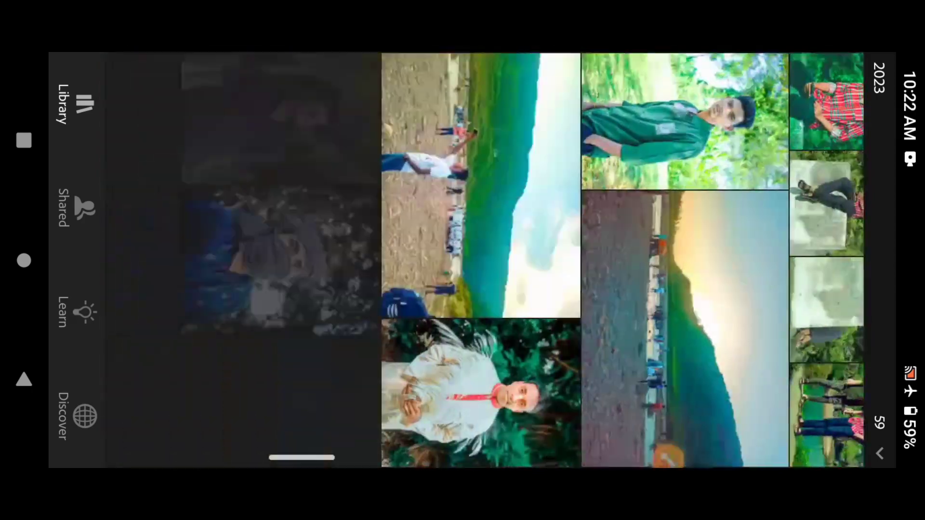
{"action": "scroll", "coordinate": [484, 260], "scroll_direction": "up", "scroll_amount": 10}
{"action": "scroll", "coordinate": [456, 261], "scroll_direction": "up", "scroll_amount": 10}
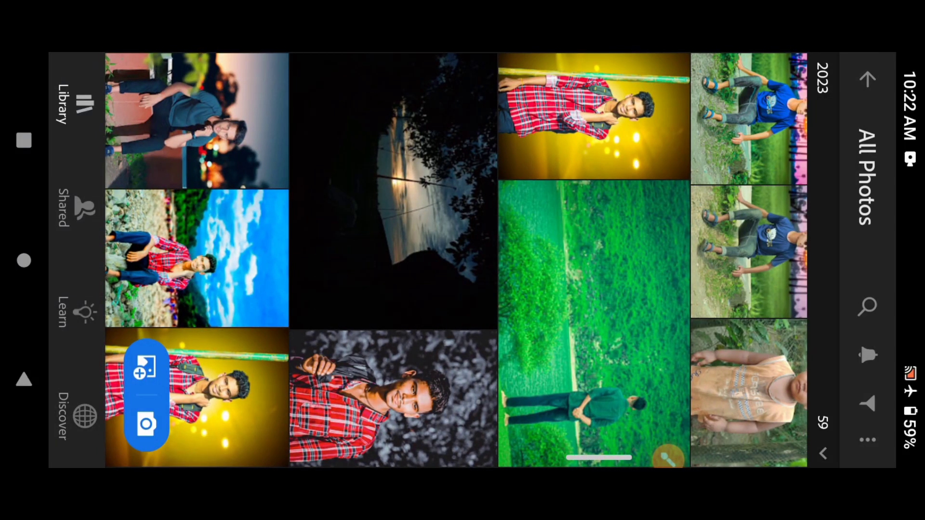
{"action": "left_click", "coordinate": [392, 399]}
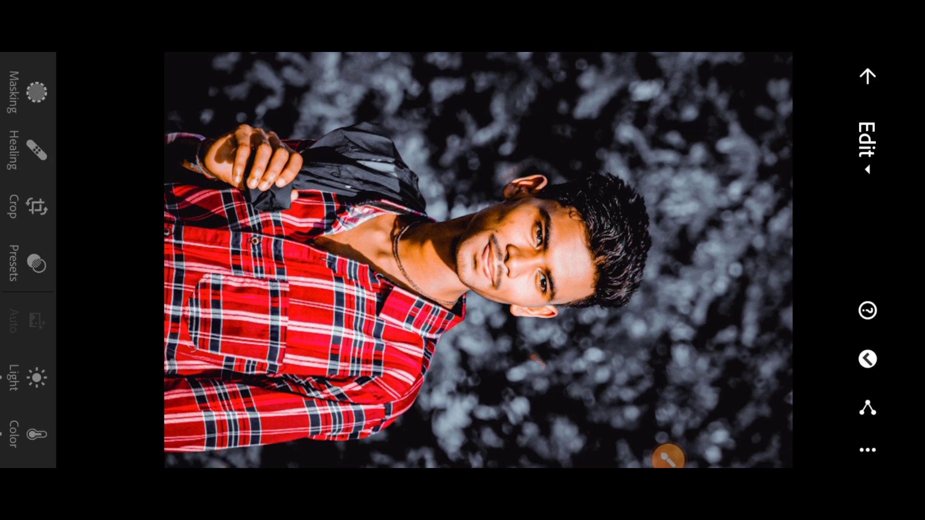
Step: Compare the moody edit with the green original, then enter Masking
{"action": "left_click", "coordinate": [111, 280]}
{"action": "left_click", "coordinate": [113, 272]}
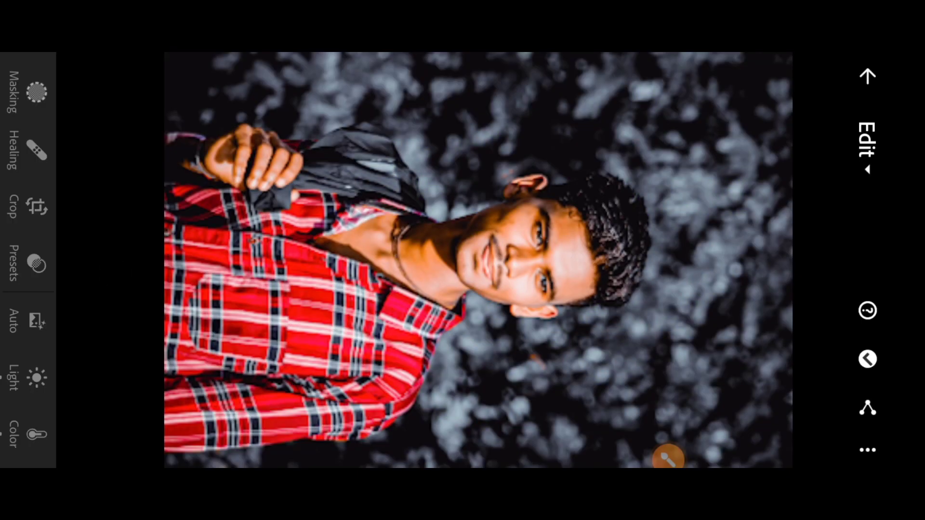
{"action": "left_click", "coordinate": [29, 219]}
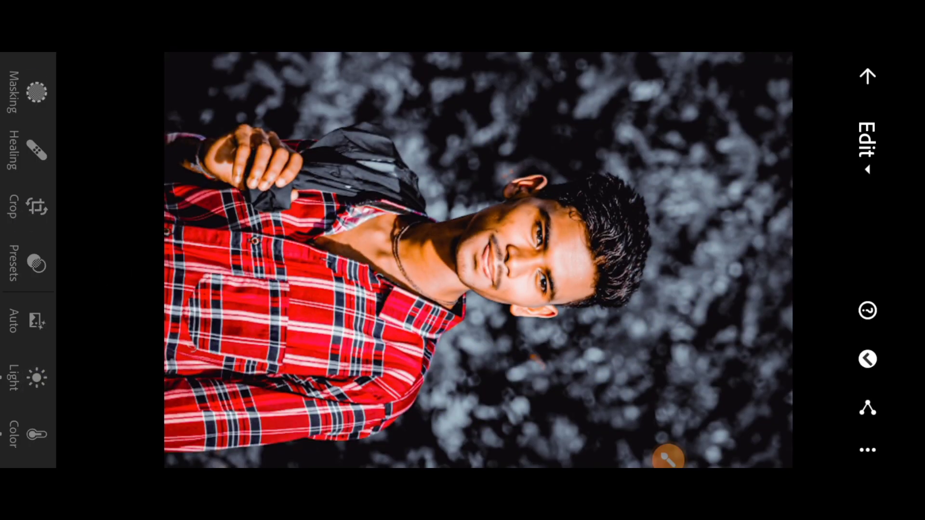
{"action": "left_click", "coordinate": [34, 91]}
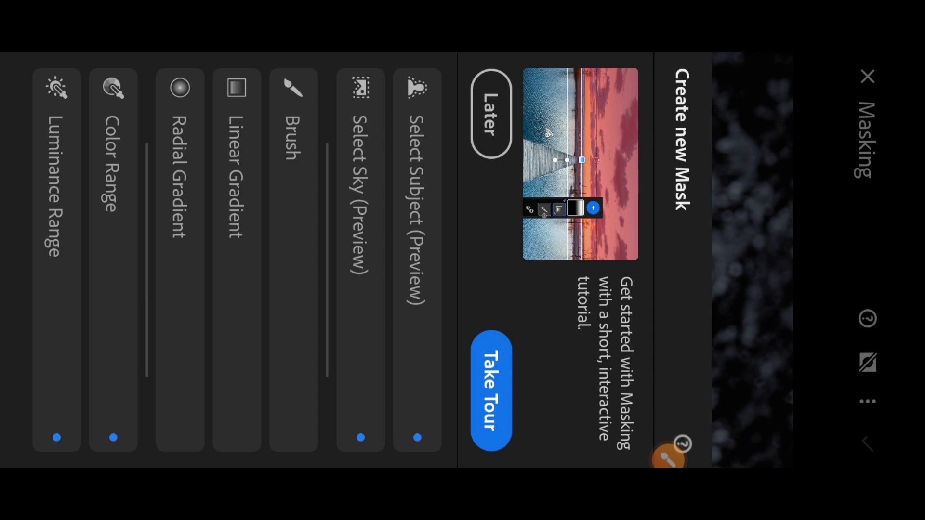
Step: Add a radial gradient over the face with exposure at 0.16 EV
{"action": "left_click", "coordinate": [180, 167]}
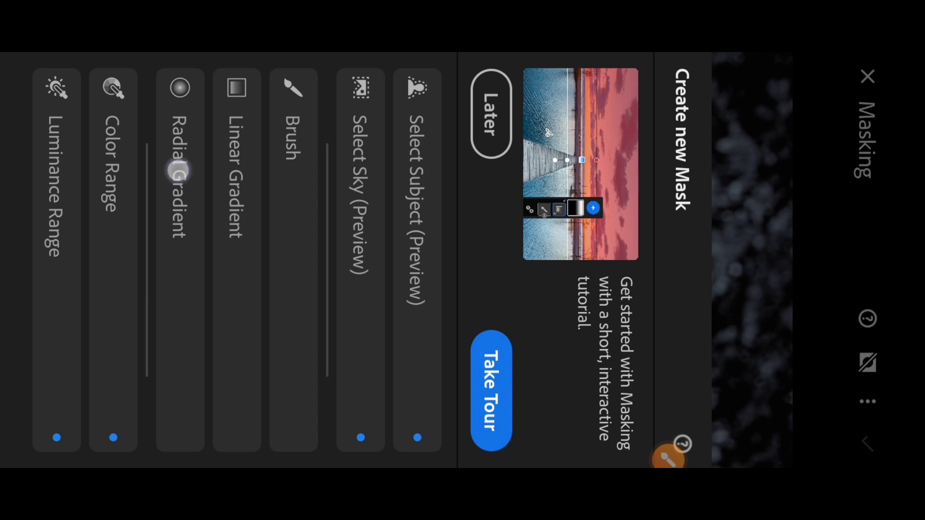
{"action": "left_click_drag", "start_coordinate": [463, 240], "coordinate": [392, 262]}
{"action": "mouse_move", "coordinate": [508, 221]}
{"action": "left_mouse_down"}
{"action": "mouse_move", "coordinate": [497, 208]}
{"action": "mouse_move", "coordinate": [515, 215]}
{"action": "left_mouse_up"}
{"action": "left_click", "coordinate": [36, 88]}
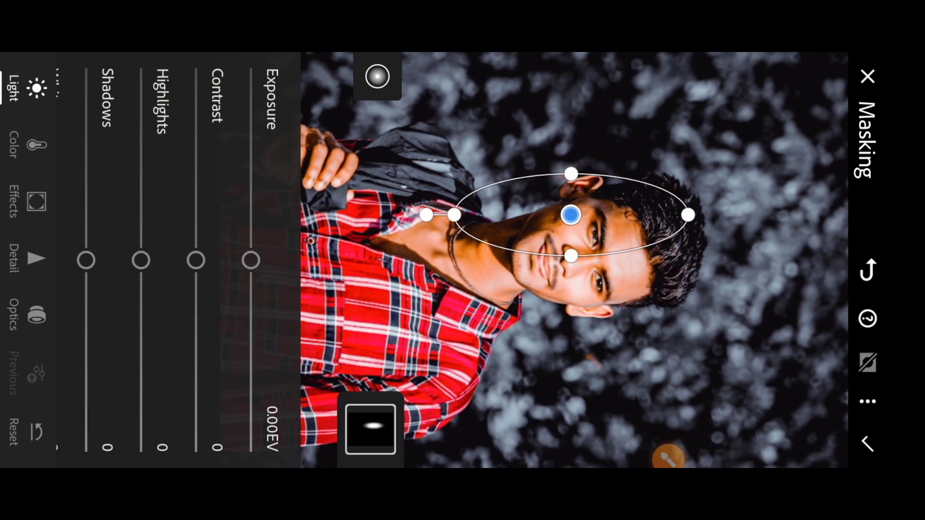
{"action": "left_click_drag", "start_coordinate": [244, 345], "coordinate": [245, 356]}
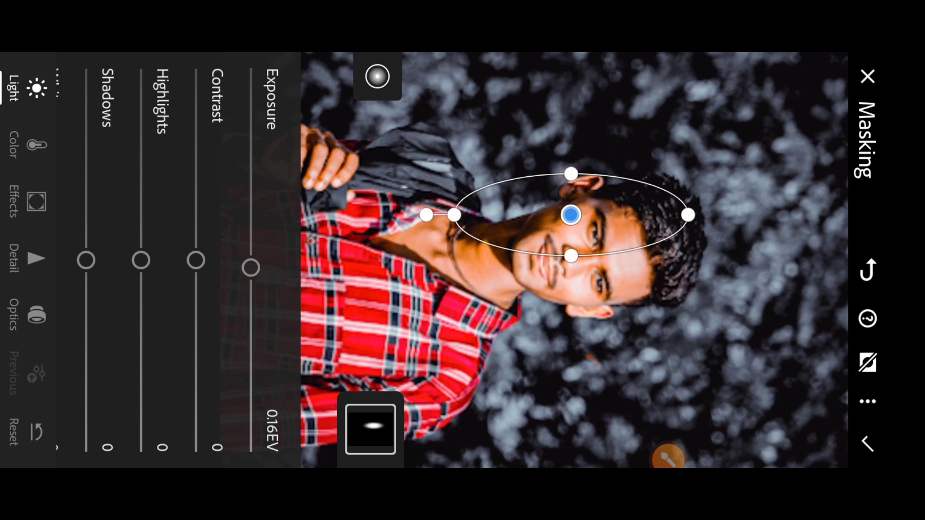
{"action": "left_click", "coordinate": [867, 443]}
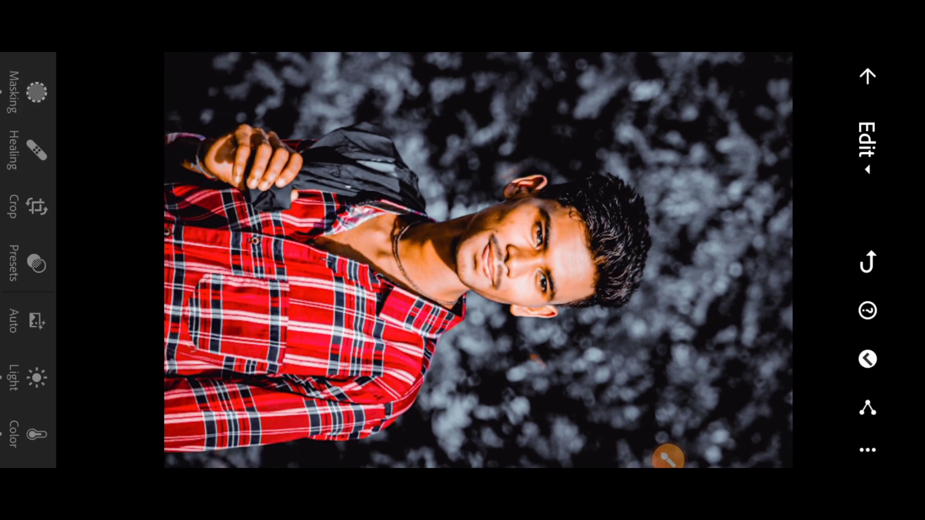
{"action": "left_click", "coordinate": [667, 458]}
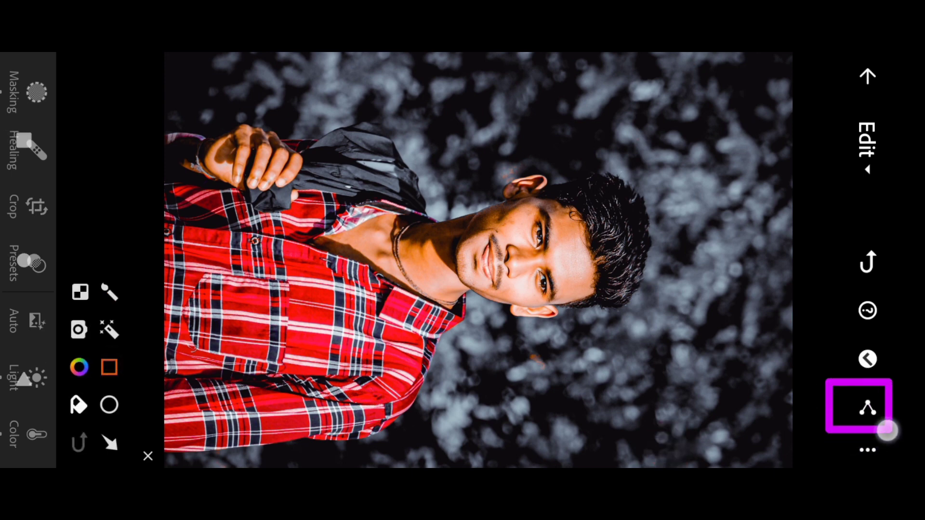
Step: Choose Share to... from Lightroom's share options for the edited portrait
{"action": "left_click", "coordinate": [110, 442]}
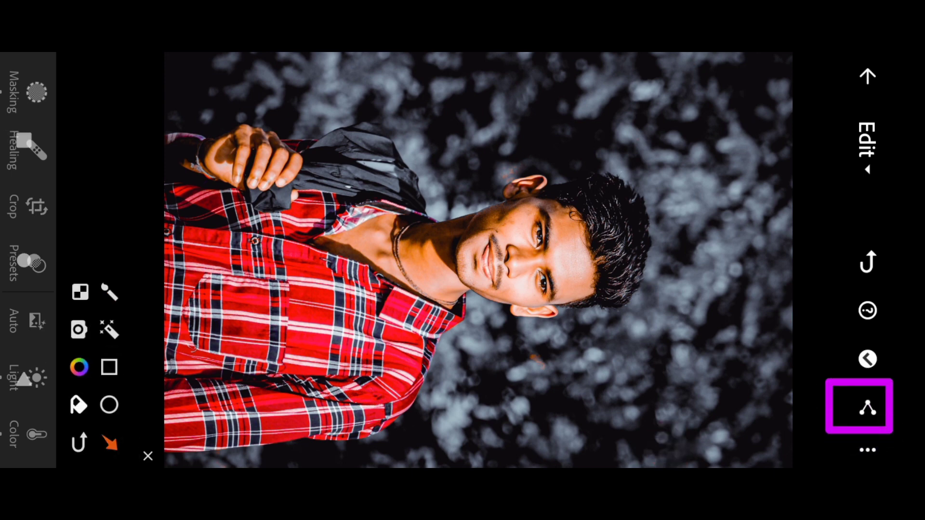
{"action": "left_click", "coordinate": [148, 455]}
{"action": "left_click", "coordinate": [867, 408]}
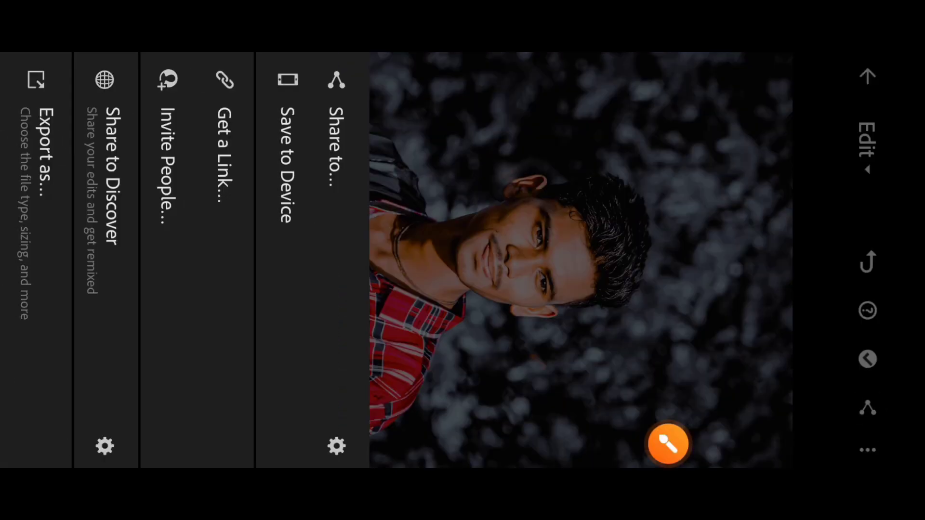
{"action": "left_click", "coordinate": [24, 261]}
{"action": "left_click", "coordinate": [109, 367]}
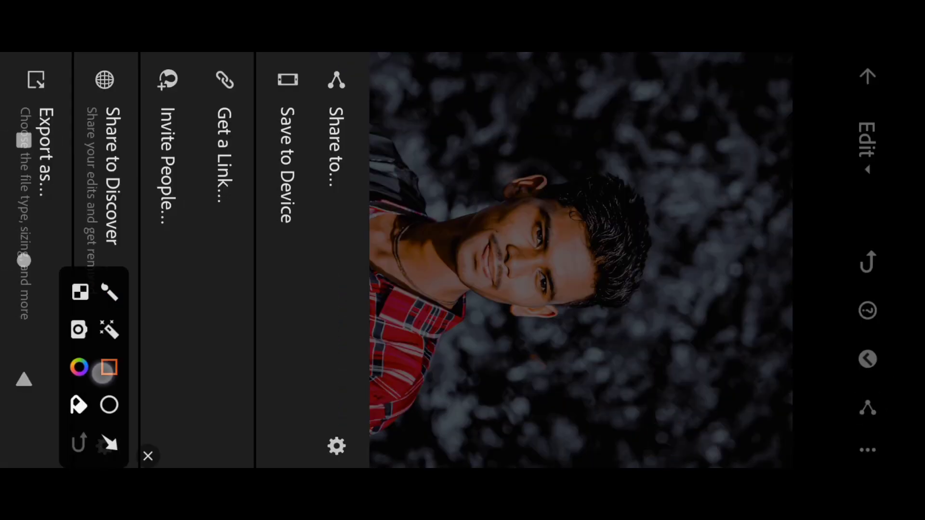
{"action": "left_click_drag", "start_coordinate": [375, 229], "coordinate": [305, 208]}
{"action": "left_click_drag", "start_coordinate": [293, 168], "coordinate": [305, 62]}
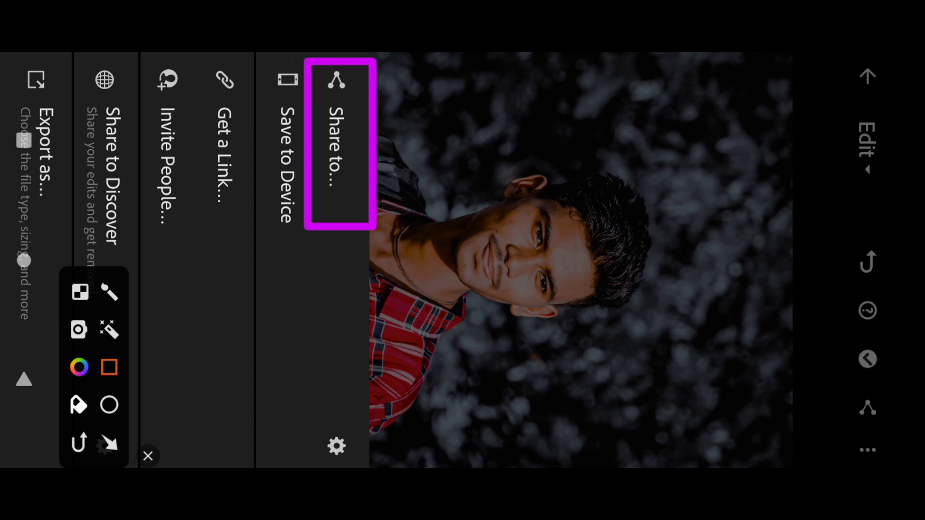
{"action": "left_click", "coordinate": [148, 456]}
{"action": "left_click", "coordinate": [332, 194]}
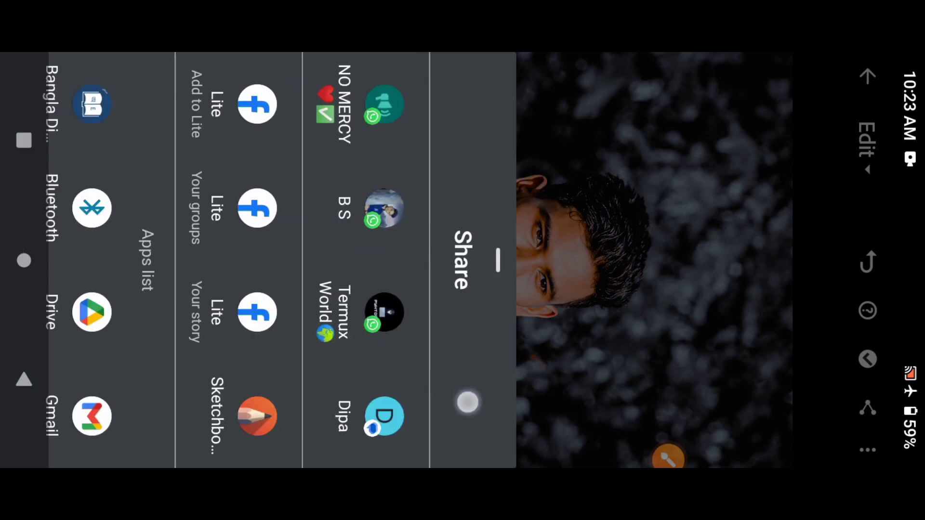
Step: Expand the share sheet and send the portrait to Sketchbook
{"action": "left_click_drag", "start_coordinate": [380, 402], "coordinate": [795, 402]}
{"action": "left_click", "coordinate": [667, 459]}
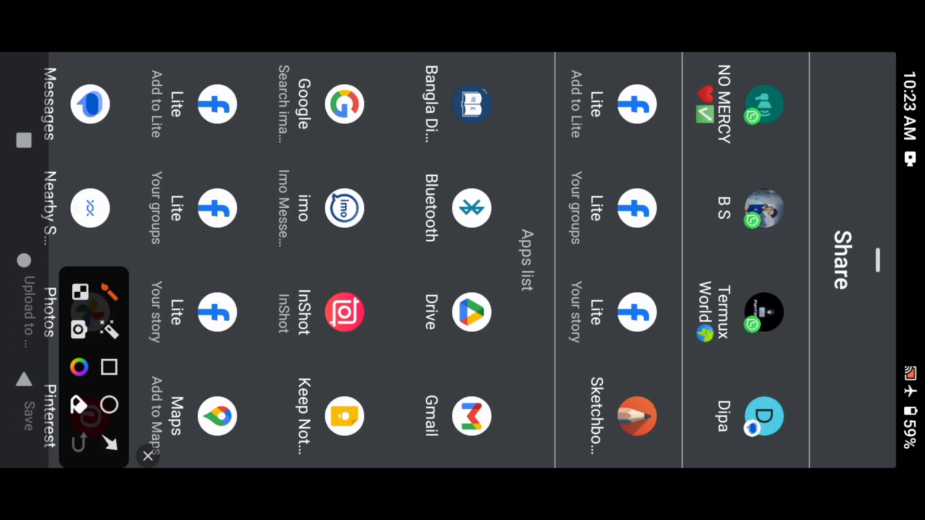
{"action": "left_click", "coordinate": [109, 367]}
{"action": "left_click_drag", "start_coordinate": [672, 358], "coordinate": [577, 462]}
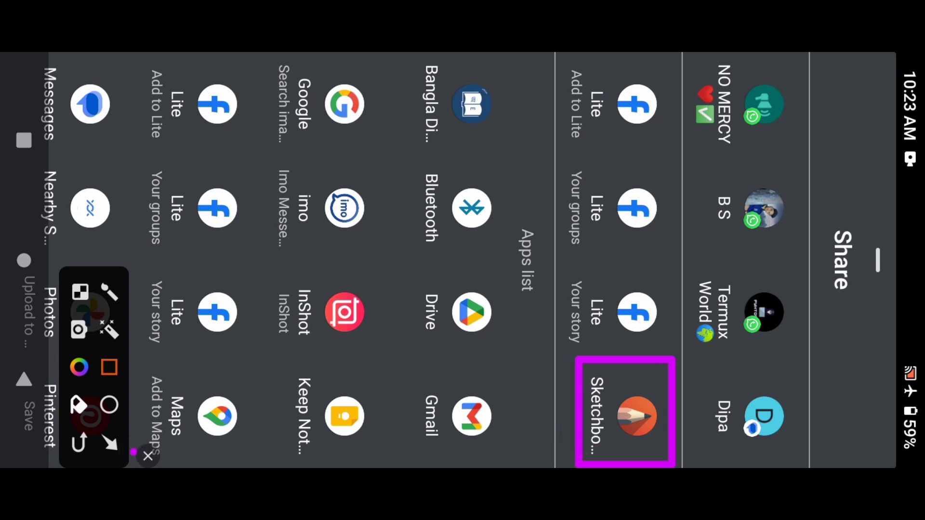
{"action": "left_click", "coordinate": [148, 455]}
{"action": "left_click", "coordinate": [636, 416]}
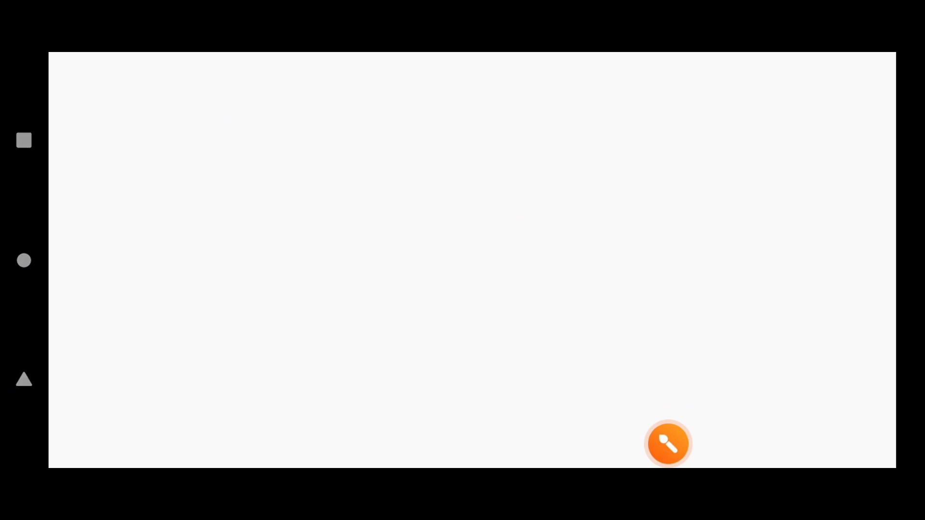
Step: Bring up SketchBook's Layers panel for the imported portrait
{"action": "left_click_drag", "start_coordinate": [668, 444], "coordinate": [809, 441]}
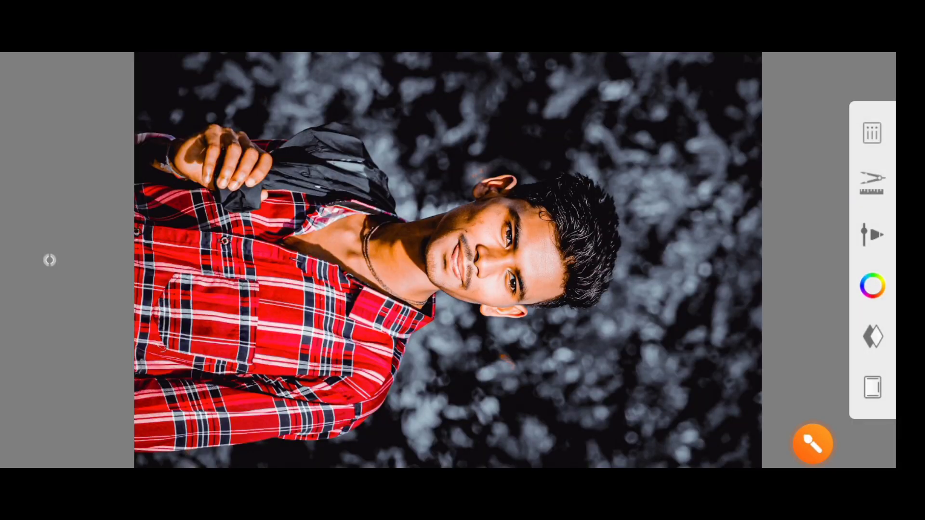
{"action": "left_click", "coordinate": [812, 443]}
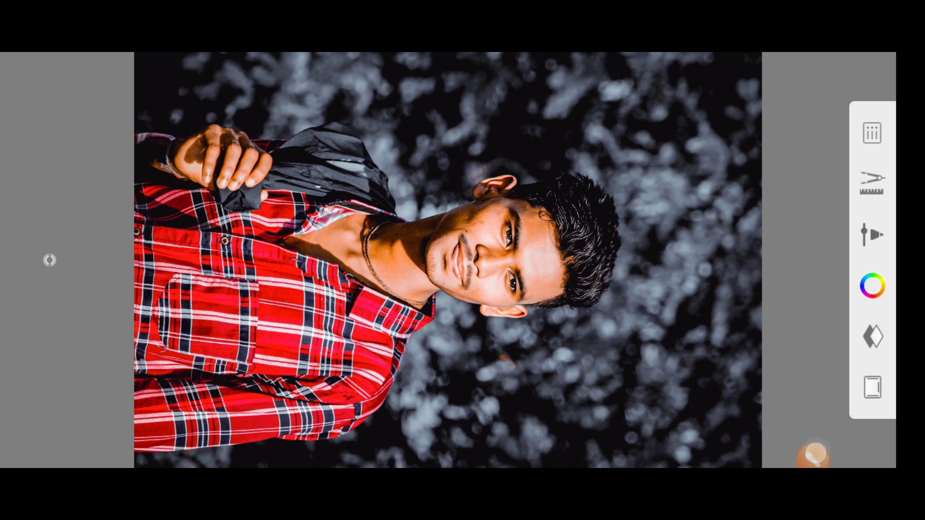
{"action": "left_click", "coordinate": [109, 367]}
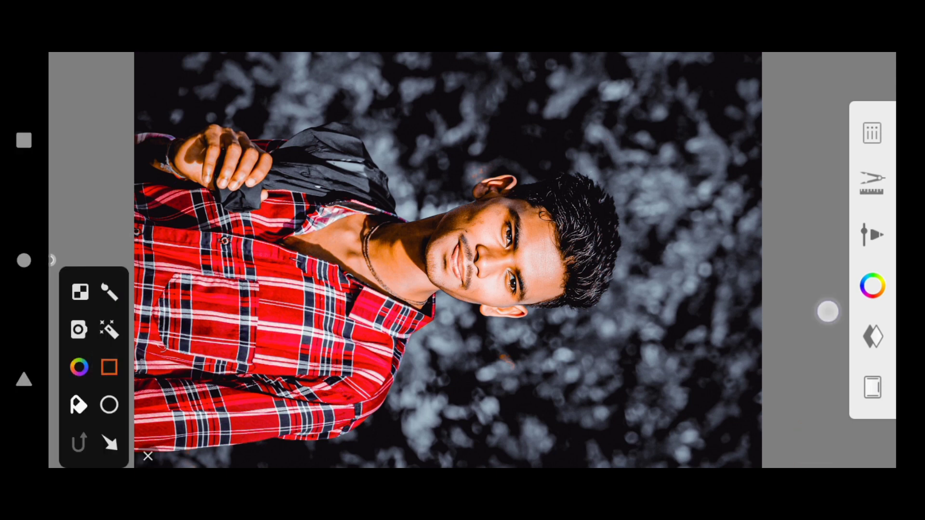
{"action": "left_click_drag", "start_coordinate": [827, 309], "coordinate": [895, 362]}
{"action": "left_click", "coordinate": [139, 442]}
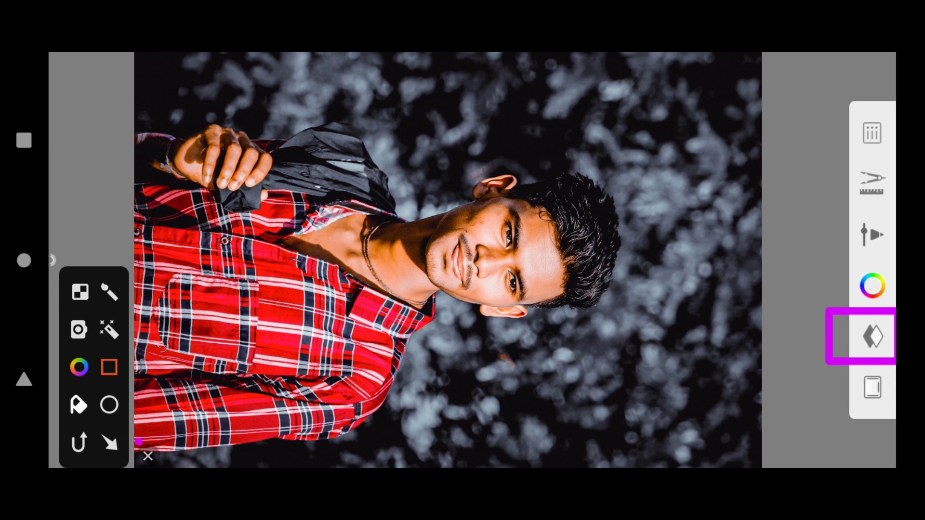
{"action": "left_click", "coordinate": [147, 455]}
{"action": "left_click", "coordinate": [873, 336]}
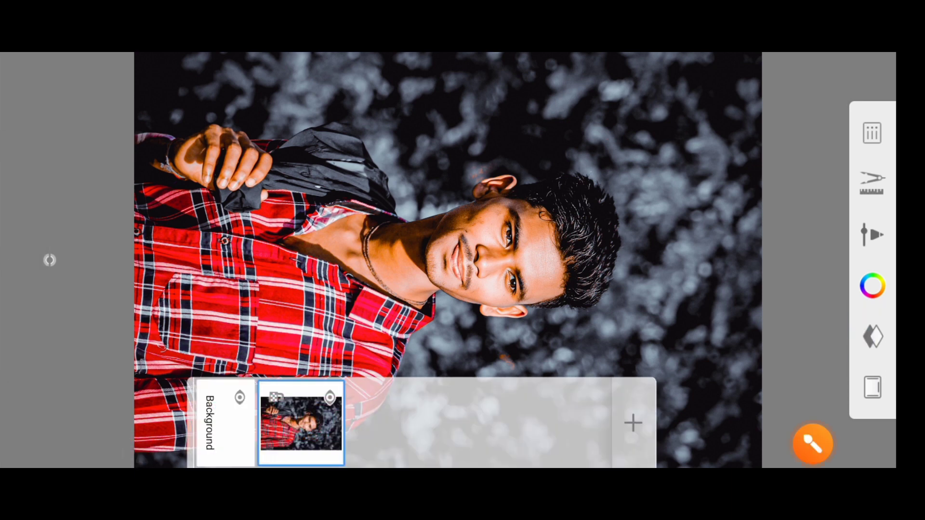
Step: Bring up the options menu of the portrait photo layer
{"action": "left_click", "coordinate": [812, 443]}
{"action": "left_click", "coordinate": [110, 442]}
{"action": "left_click_drag", "start_coordinate": [469, 432], "coordinate": [267, 421]}
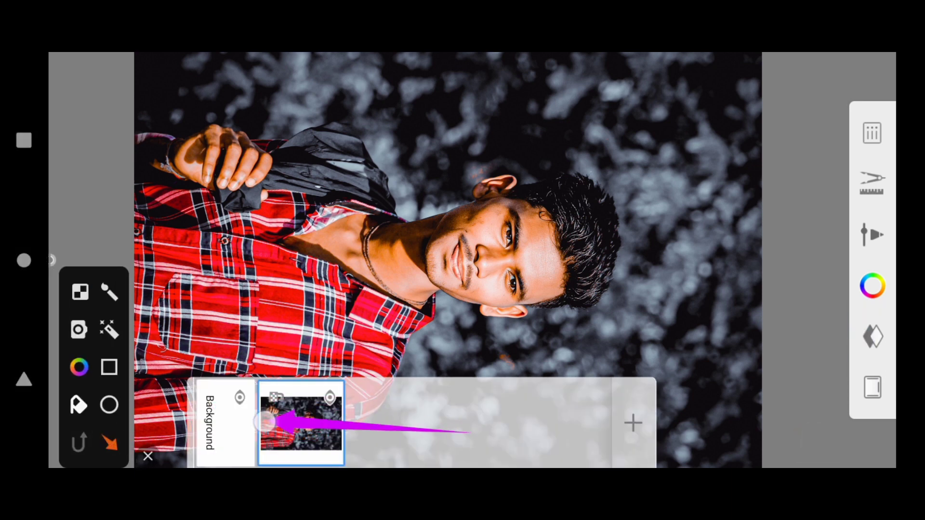
{"action": "left_click", "coordinate": [148, 455]}
{"action": "left_click", "coordinate": [301, 424]}
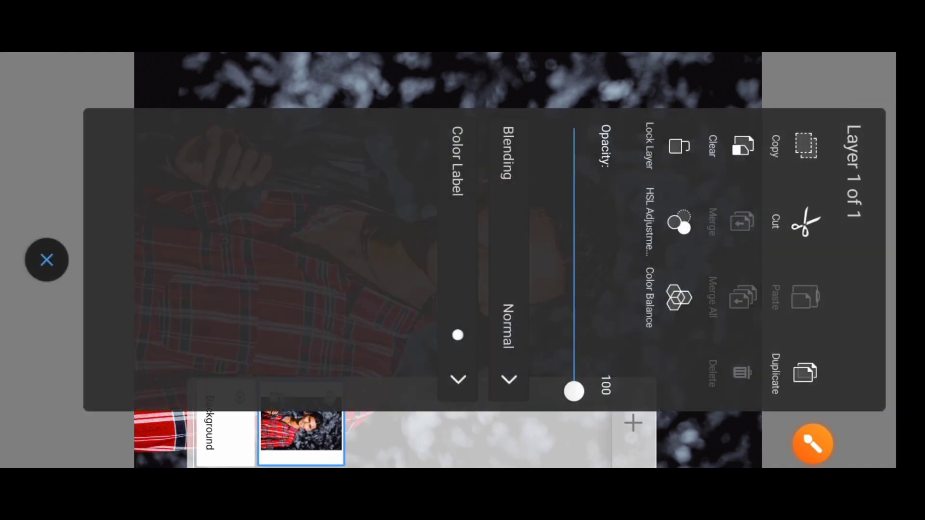
Step: Duplicate the photo layer and close the Layers panel
{"action": "left_click", "coordinate": [46, 260]}
{"action": "left_click", "coordinate": [110, 367]}
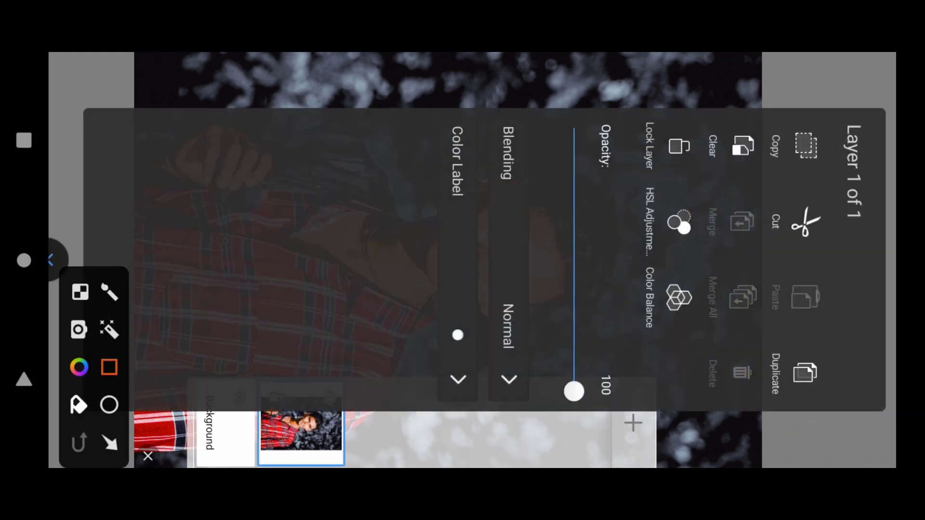
{"action": "left_click_drag", "start_coordinate": [840, 327], "coordinate": [761, 417]}
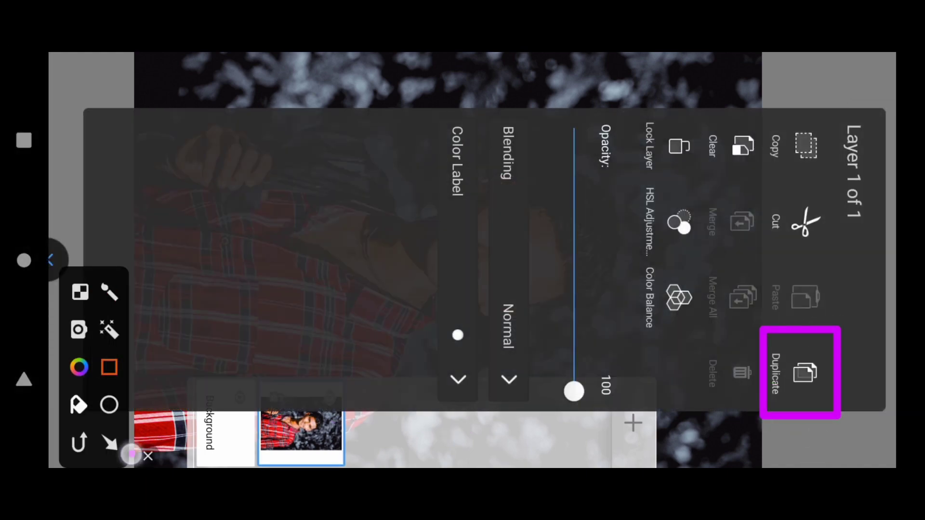
{"action": "left_click", "coordinate": [131, 453]}
{"action": "left_click", "coordinate": [148, 456]}
{"action": "left_click", "coordinate": [805, 373]}
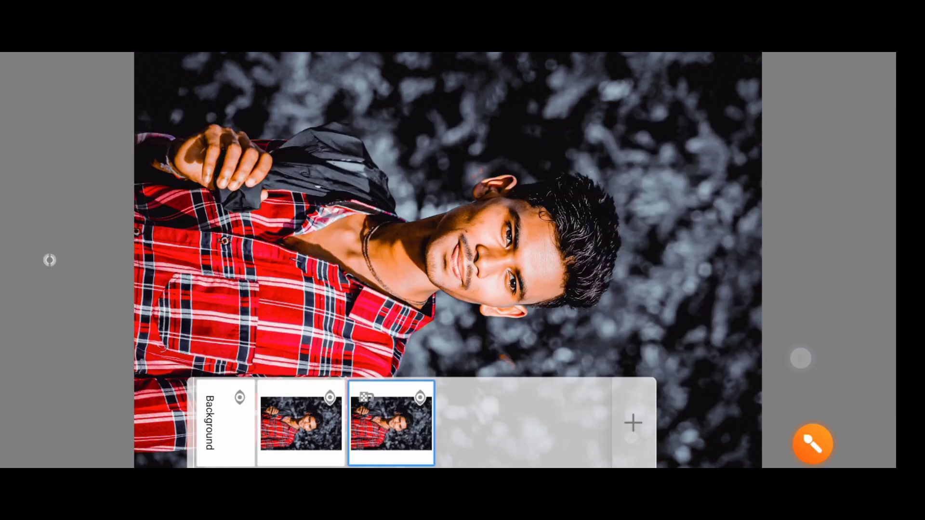
{"action": "left_click", "coordinate": [790, 327]}
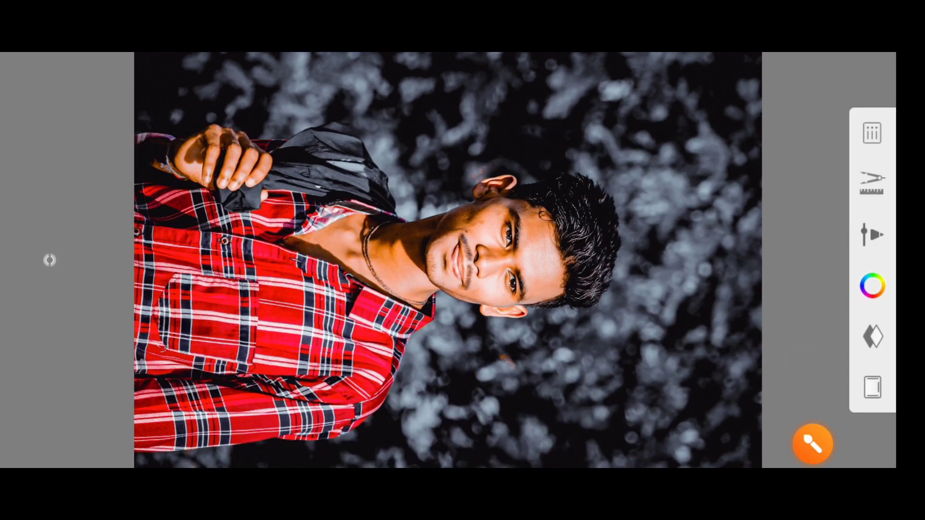
Step: Show the extra tools grid from the right toolbar
{"action": "left_click", "coordinate": [50, 261]}
{"action": "left_click", "coordinate": [109, 367]}
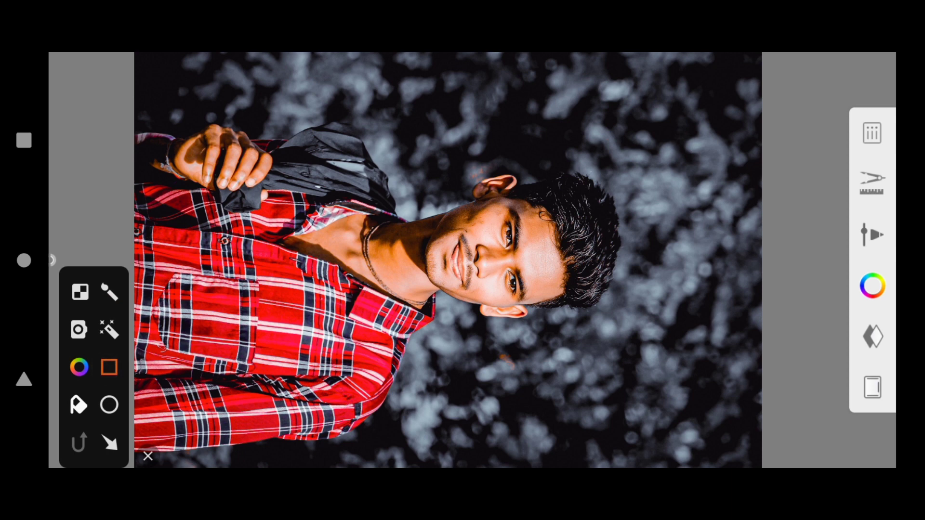
{"action": "left_click_drag", "start_coordinate": [827, 161], "coordinate": [890, 206]}
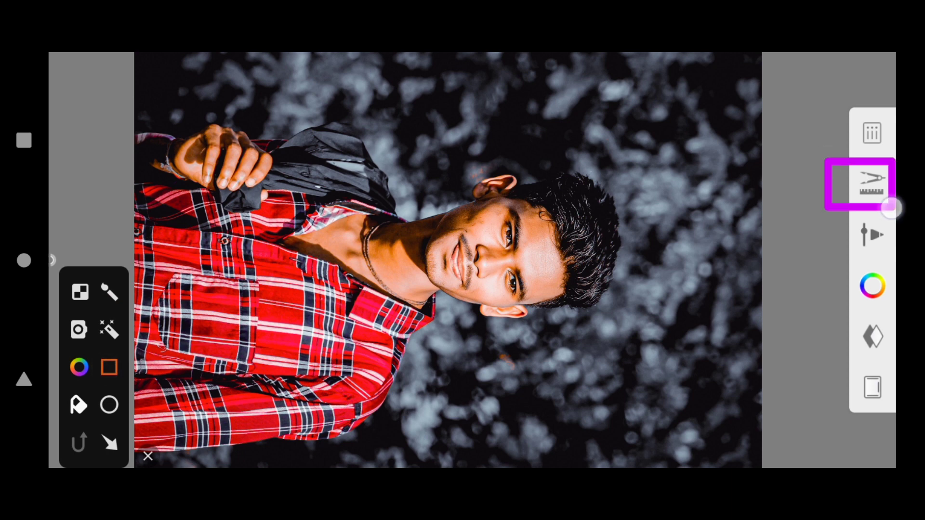
{"action": "left_click", "coordinate": [148, 456]}
{"action": "left_click", "coordinate": [872, 183]}
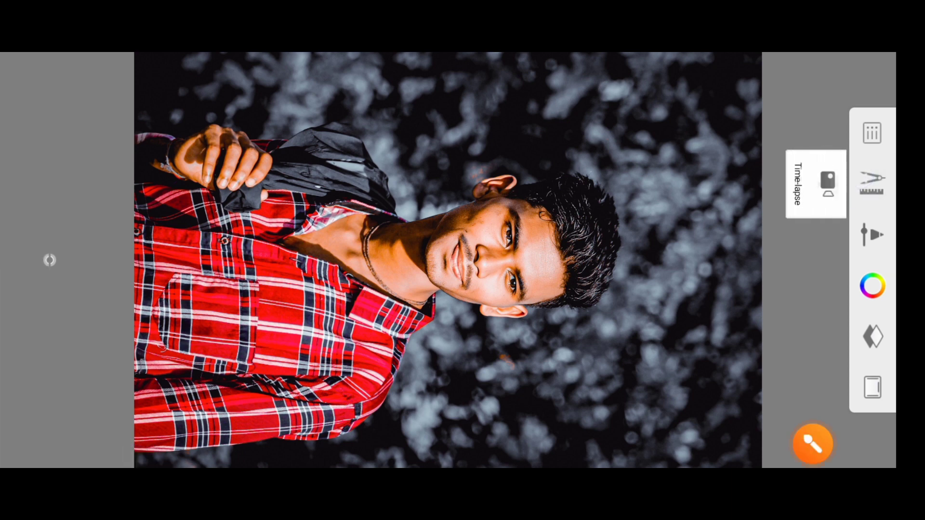
Step: Choose Import Image and pick from device files
{"action": "left_click", "coordinate": [812, 443]}
{"action": "left_click", "coordinate": [109, 366]}
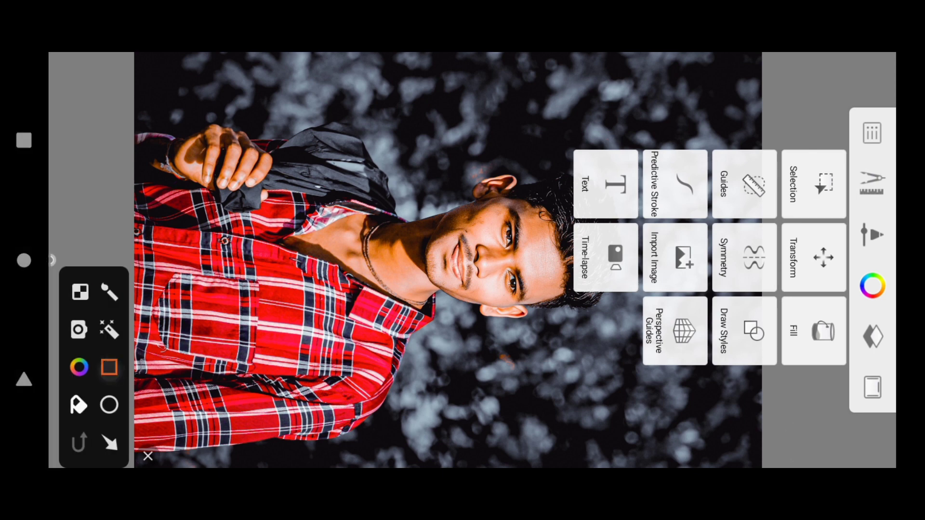
{"action": "left_click_drag", "start_coordinate": [718, 306], "coordinate": [630, 213]}
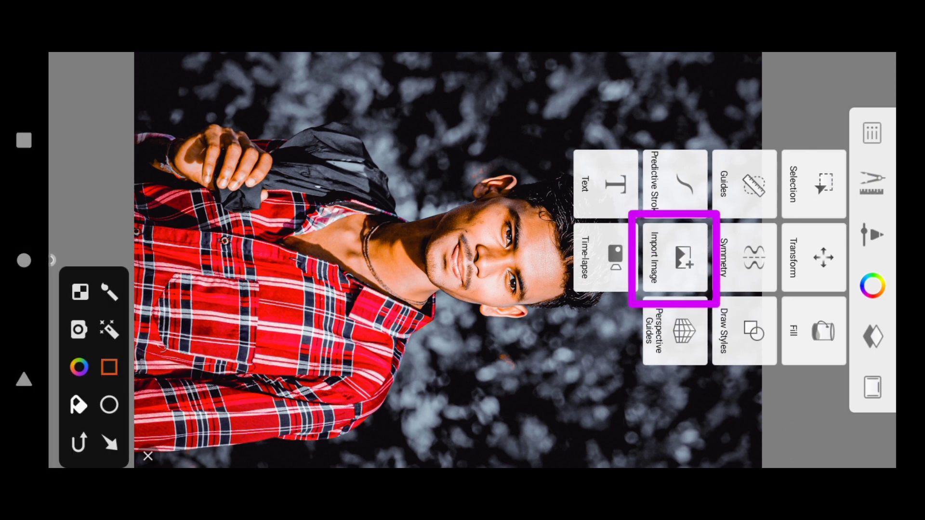
{"action": "left_click", "coordinate": [145, 452]}
{"action": "left_click", "coordinate": [674, 258]}
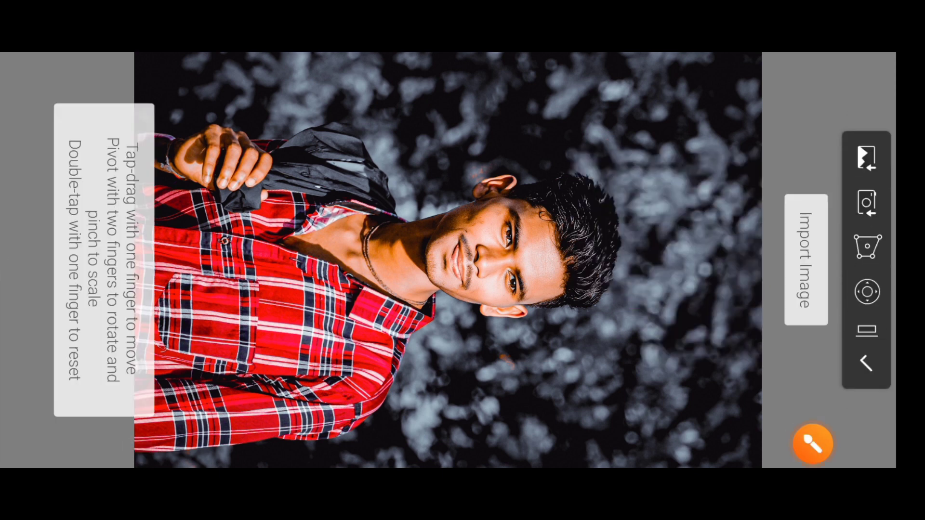
{"action": "left_click", "coordinate": [805, 261]}
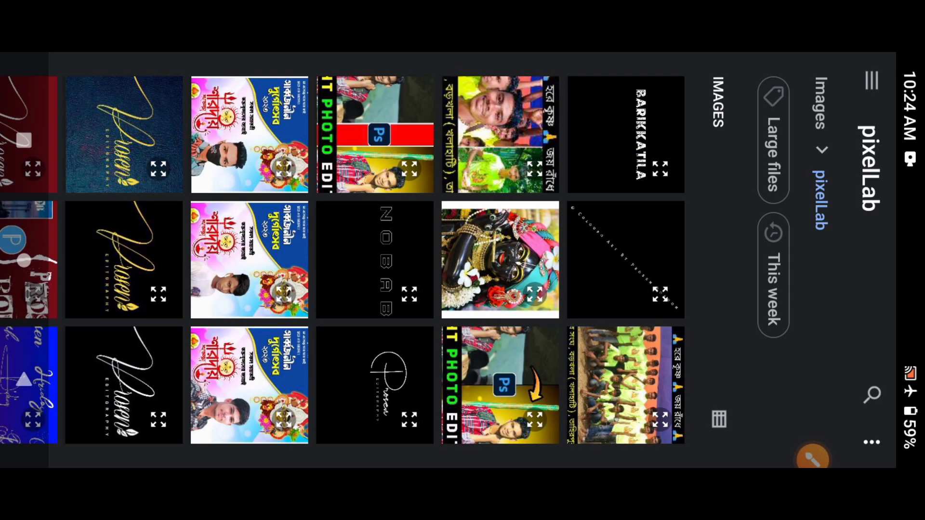
Step: Pick the grey textured image from Images > Download
{"action": "left_click", "coordinate": [821, 104]}
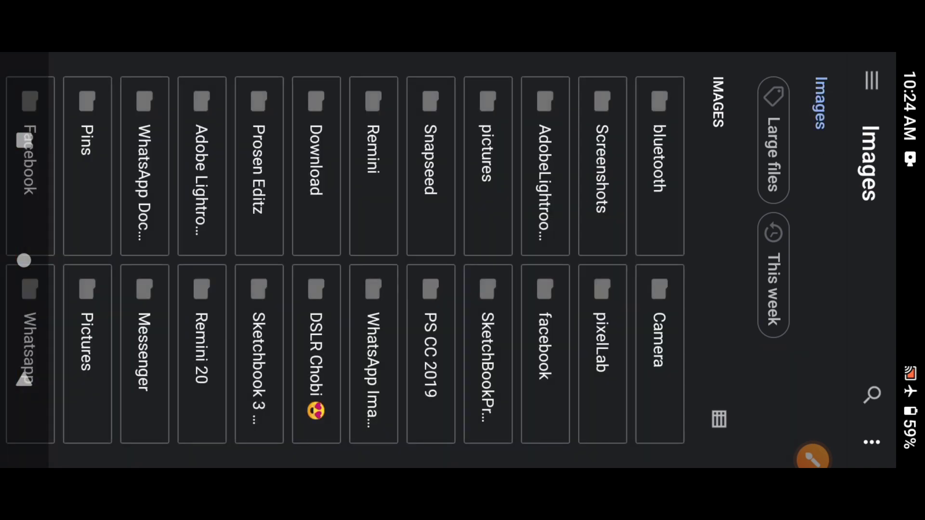
{"action": "left_click", "coordinate": [315, 163]}
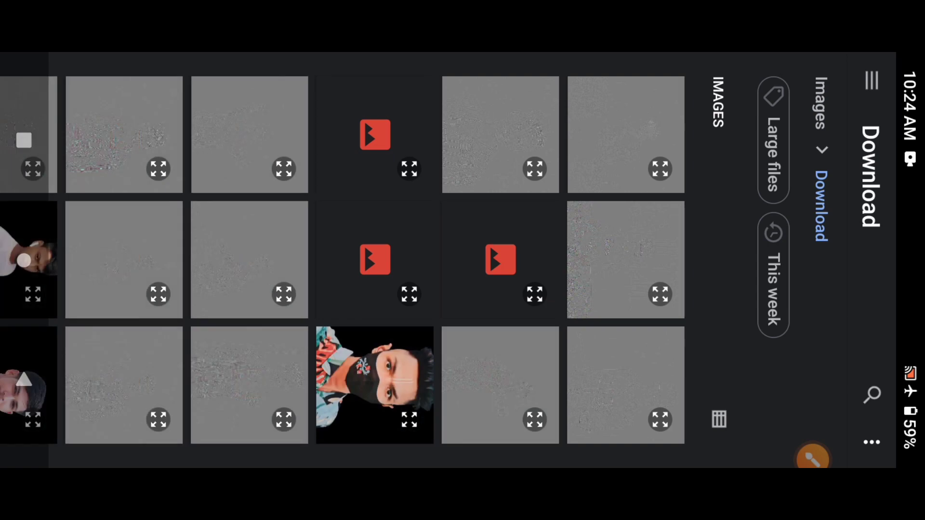
{"action": "left_click", "coordinate": [477, 146]}
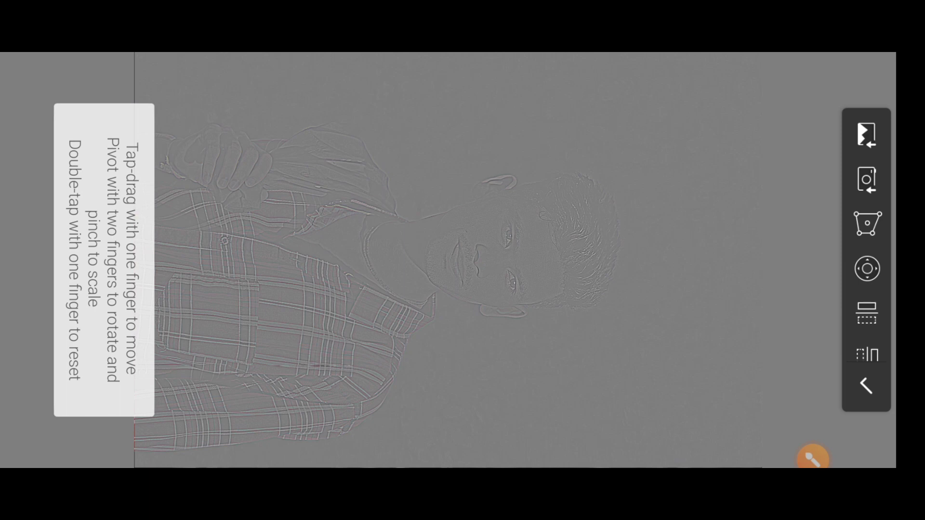
Step: Confirm the grey image's placement and exit Import Image mode
{"action": "left_click", "coordinate": [812, 457]}
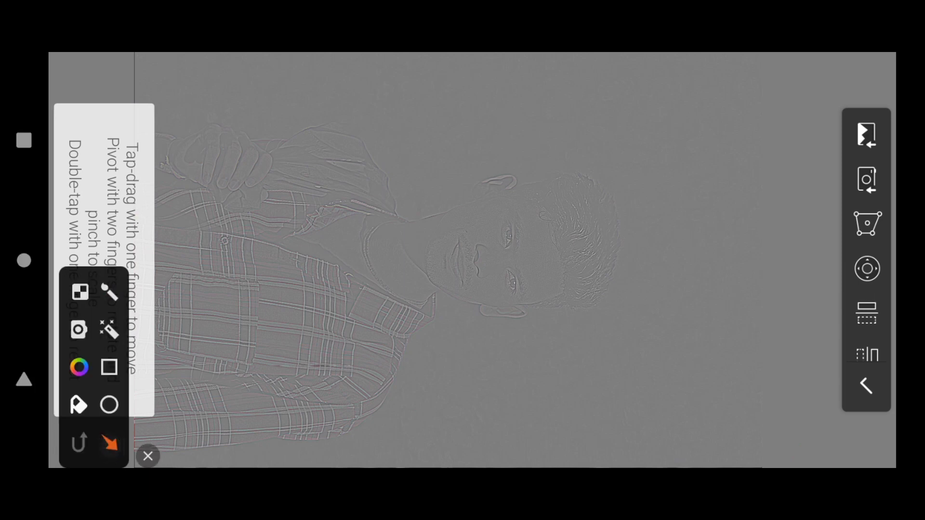
{"action": "left_click_drag", "start_coordinate": [543, 318], "coordinate": [847, 386]}
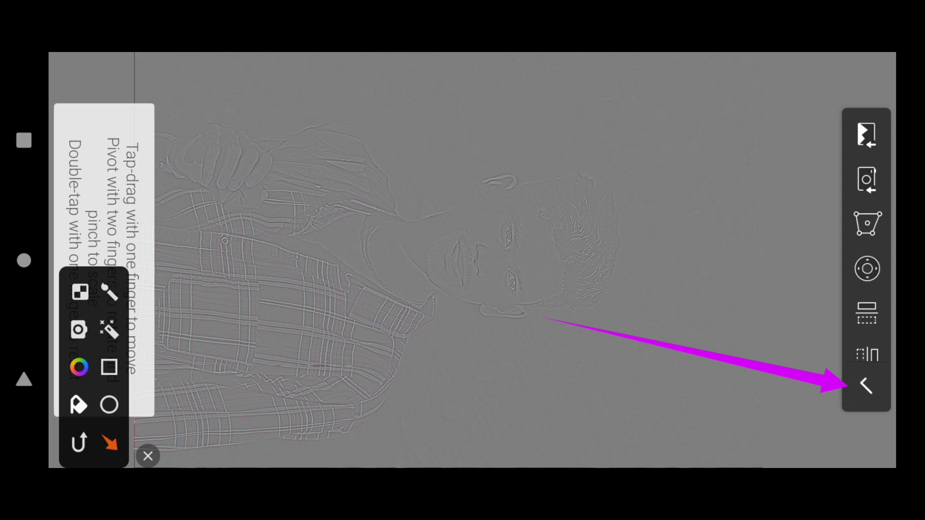
{"action": "left_click", "coordinate": [148, 456]}
{"action": "left_click", "coordinate": [867, 385]}
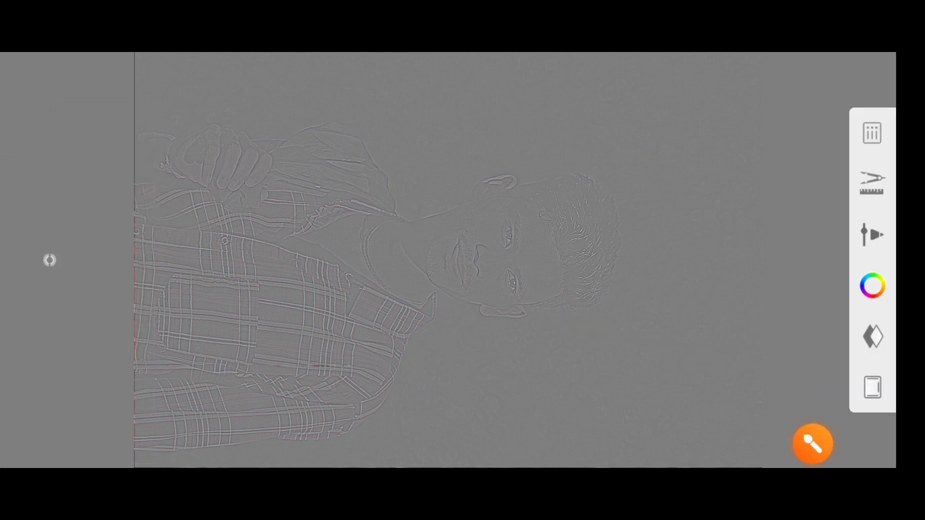
{"action": "left_click", "coordinate": [812, 443]}
{"action": "left_click", "coordinate": [110, 367]}
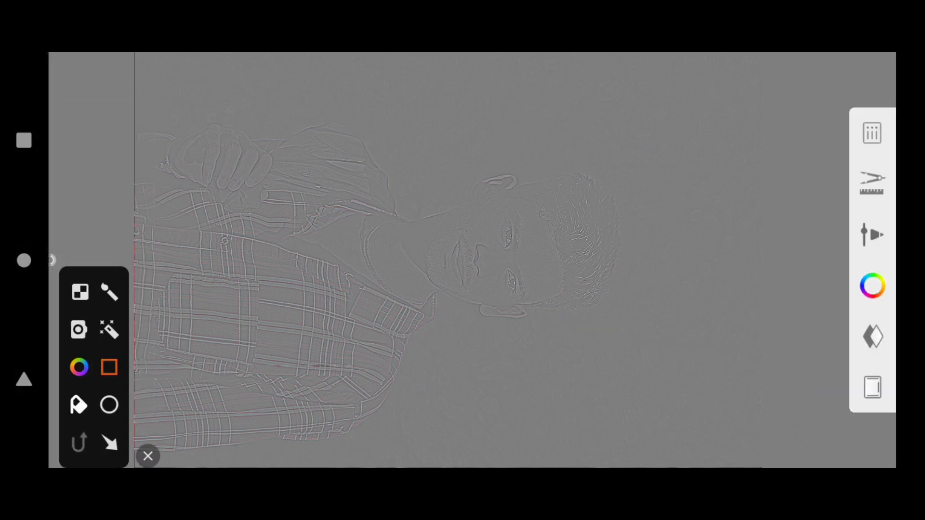
{"action": "mouse_move", "coordinate": [836, 306]}
{"action": "left_mouse_down"}
{"action": "mouse_move", "coordinate": [834, 334]}
{"action": "mouse_move", "coordinate": [894, 366]}
{"action": "left_mouse_up"}
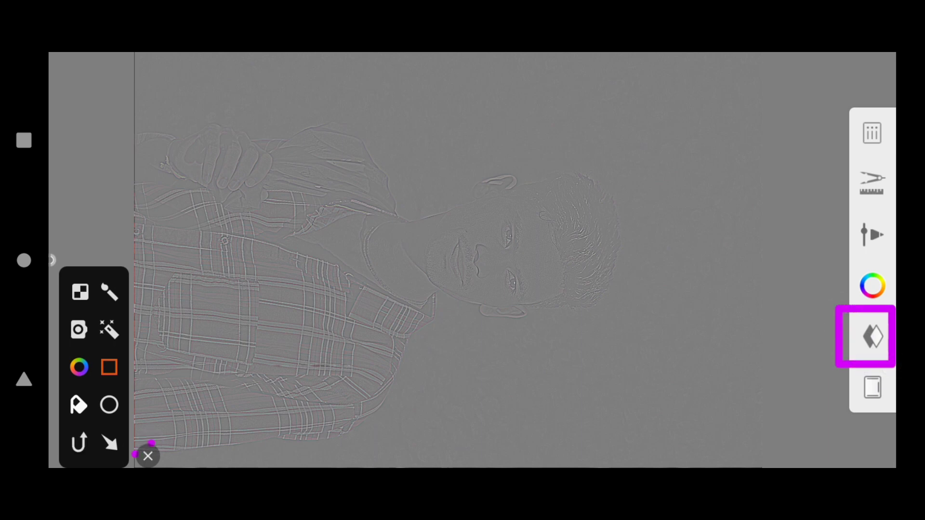
Step: Bring up the layer options for the grey Layer 3
{"action": "left_click", "coordinate": [148, 455]}
{"action": "left_click", "coordinate": [872, 336]}
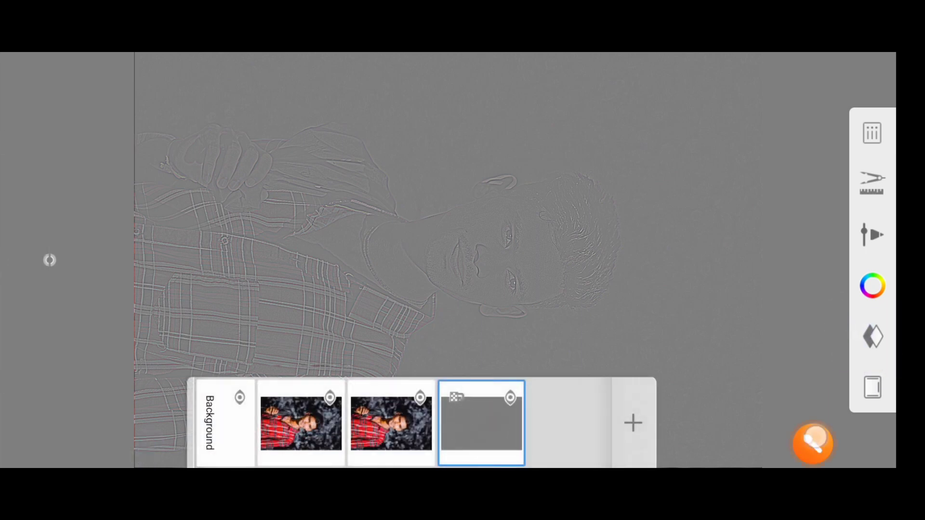
{"action": "left_click", "coordinate": [49, 260]}
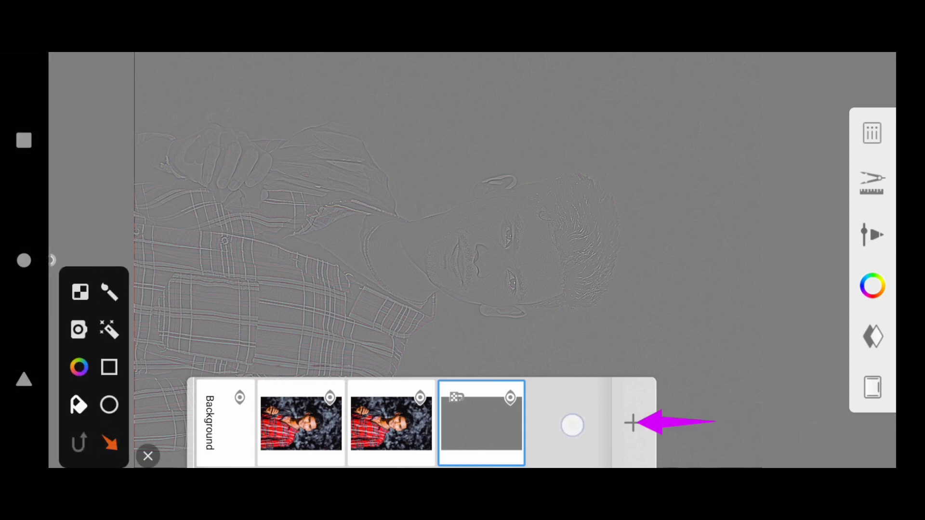
{"action": "left_click", "coordinate": [148, 456]}
{"action": "left_click", "coordinate": [481, 423]}
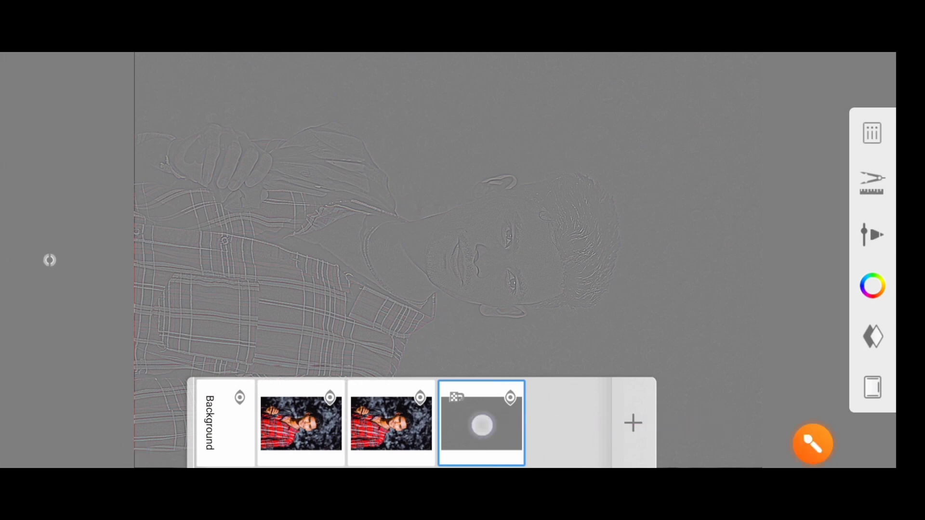
{"action": "left_click", "coordinate": [813, 436]}
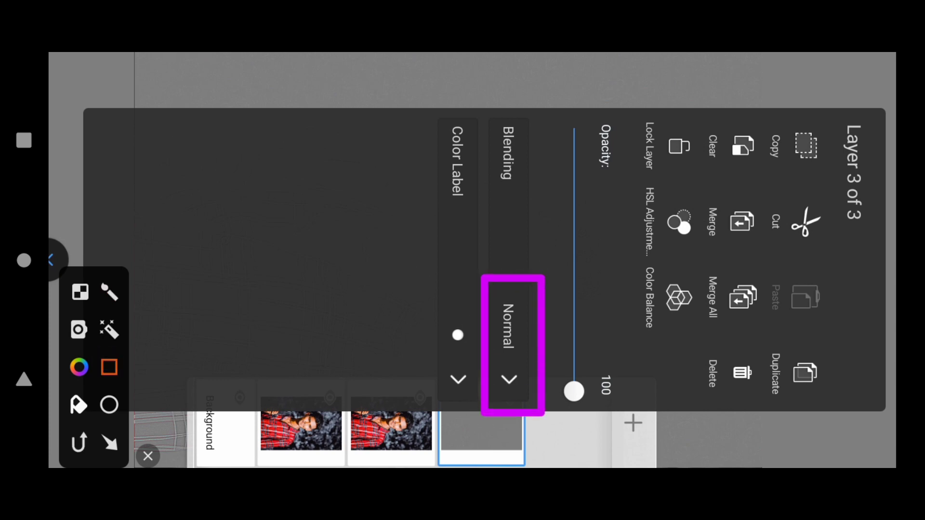
{"action": "left_click", "coordinate": [148, 456]}
Step: Set Layer 3's blending to Color, turning the portrait black-and-white
{"action": "left_click", "coordinate": [509, 337]}
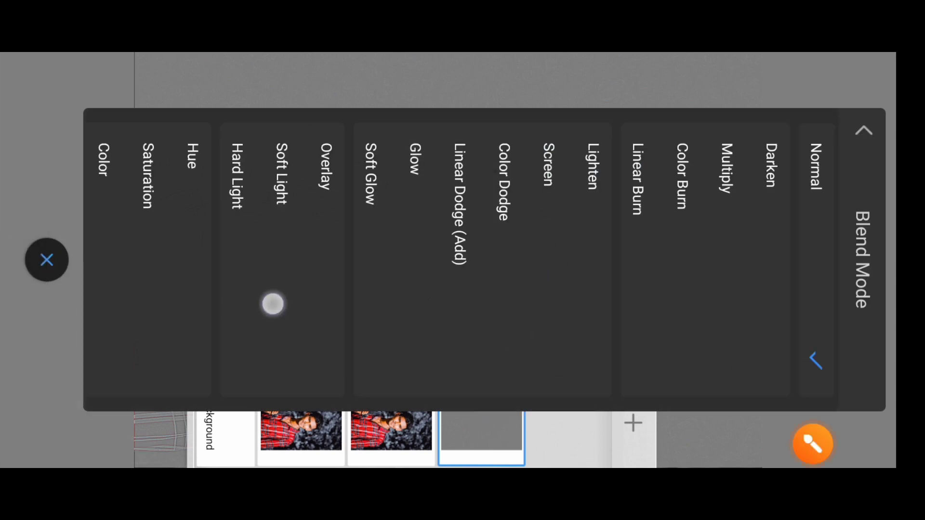
{"action": "left_click_drag", "start_coordinate": [272, 304], "coordinate": [444, 322]}
{"action": "left_click", "coordinate": [819, 429]}
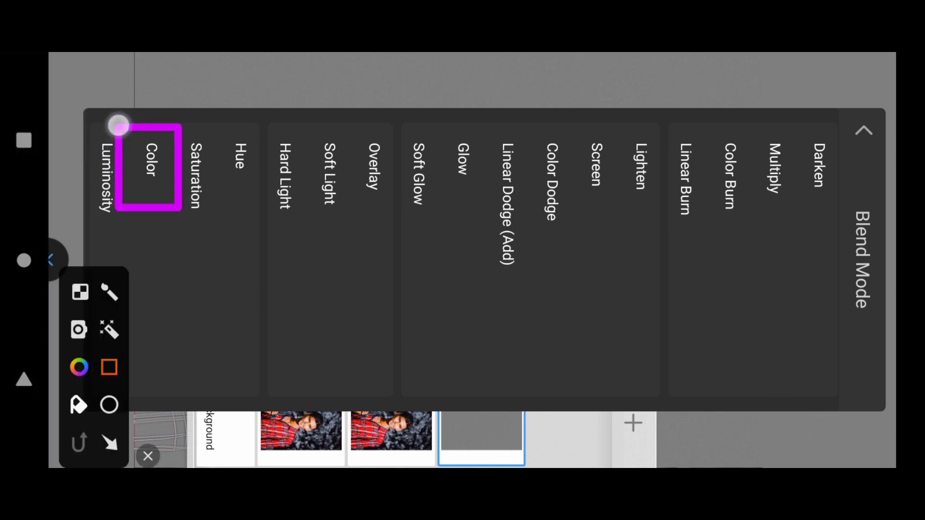
{"action": "left_click", "coordinate": [147, 456]}
{"action": "left_click", "coordinate": [151, 164]}
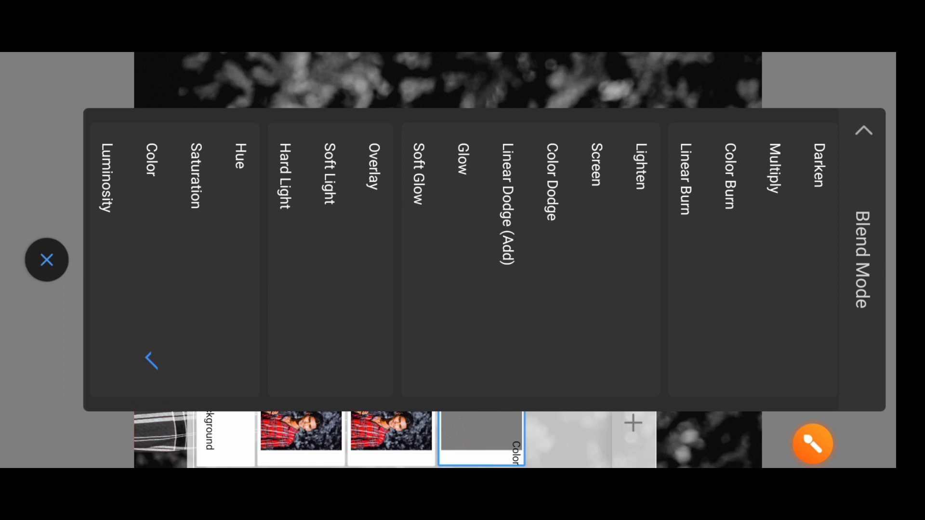
{"action": "left_click", "coordinate": [46, 261]}
Step: Select the duplicated photo layer and close the Layers panel
{"action": "left_click", "coordinate": [812, 454]}
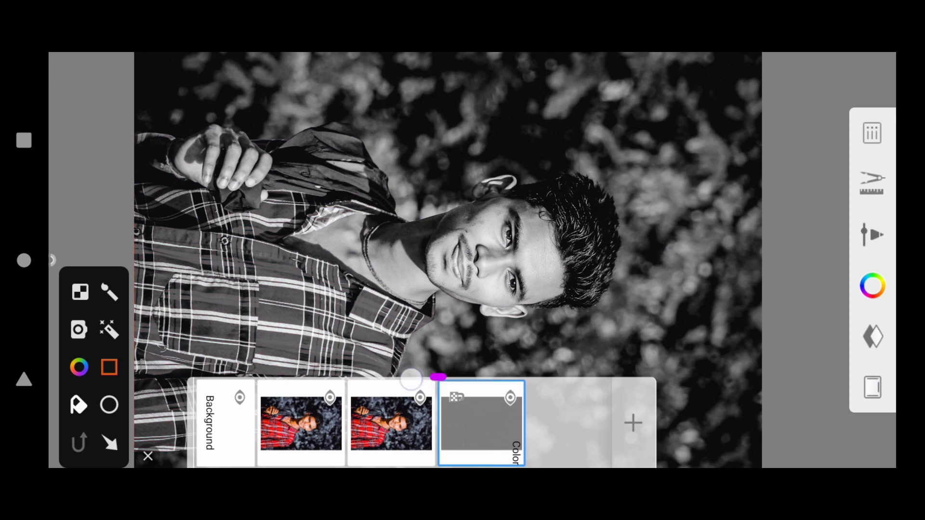
{"action": "left_click", "coordinate": [147, 455]}
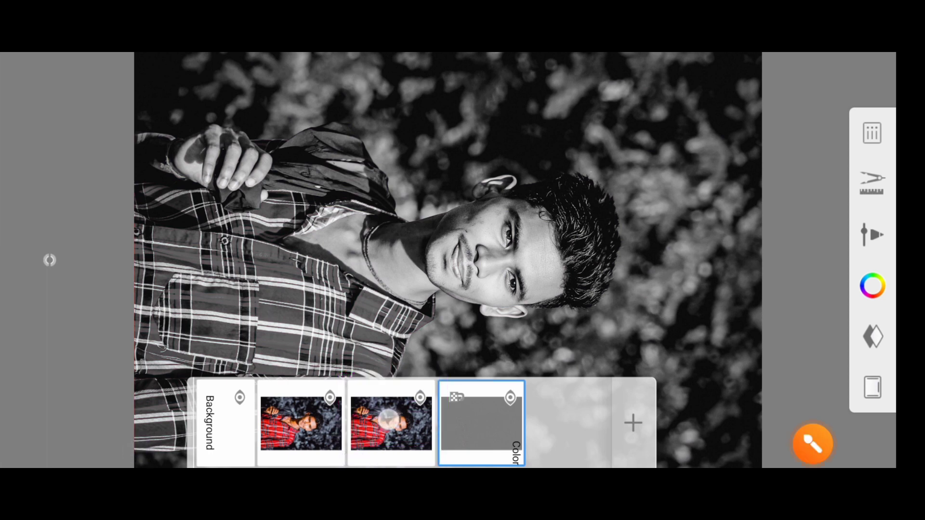
{"action": "left_click", "coordinate": [388, 419]}
{"action": "left_click", "coordinate": [807, 336]}
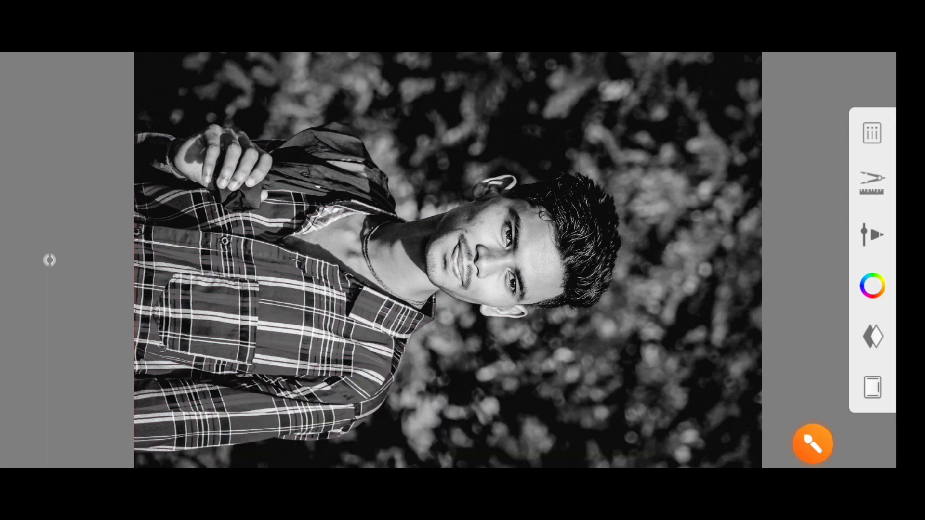
{"action": "left_click", "coordinate": [812, 443]}
Step: Select the Smudge Round Bristle Brush from the brush library's Smudge set
{"action": "left_click", "coordinate": [866, 234]}
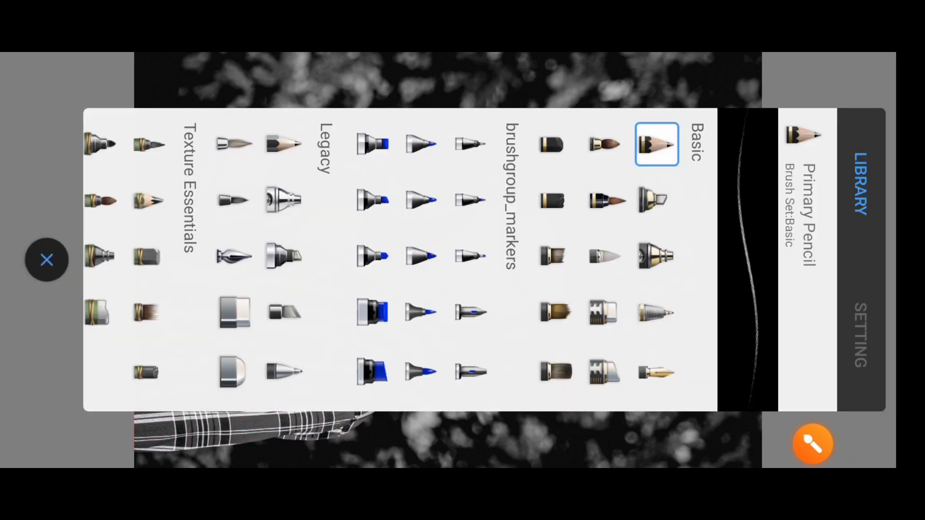
{"action": "scroll", "coordinate": [529, 371], "scroll_direction": "left", "scroll_amount": 5}
{"action": "scroll", "coordinate": [549, 378], "scroll_direction": "left", "scroll_amount": 5}
{"action": "scroll", "coordinate": [540, 371], "scroll_direction": "left", "scroll_amount": 5}
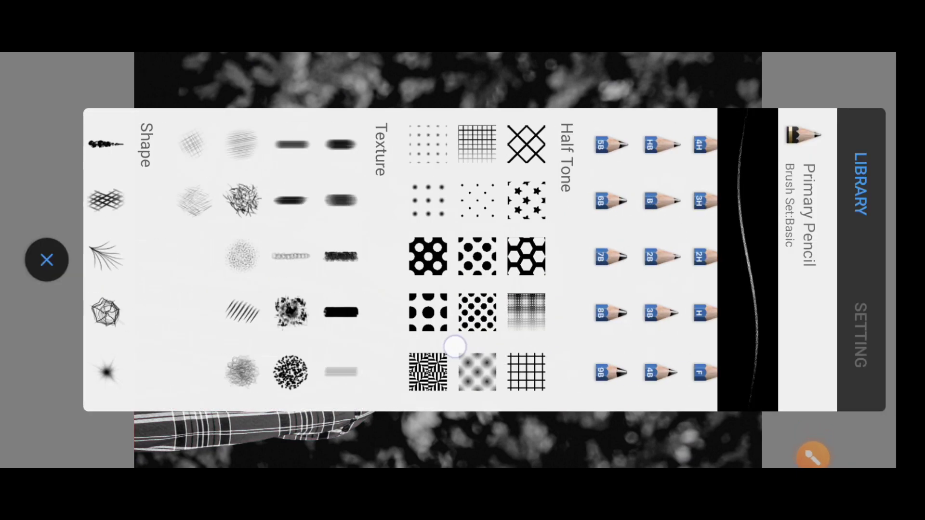
{"action": "scroll", "coordinate": [542, 362], "scroll_direction": "left", "scroll_amount": 5}
{"action": "scroll", "coordinate": [542, 362], "scroll_direction": "left", "scroll_amount": 5}
{"action": "scroll", "coordinate": [489, 336], "scroll_direction": "left", "scroll_amount": 2}
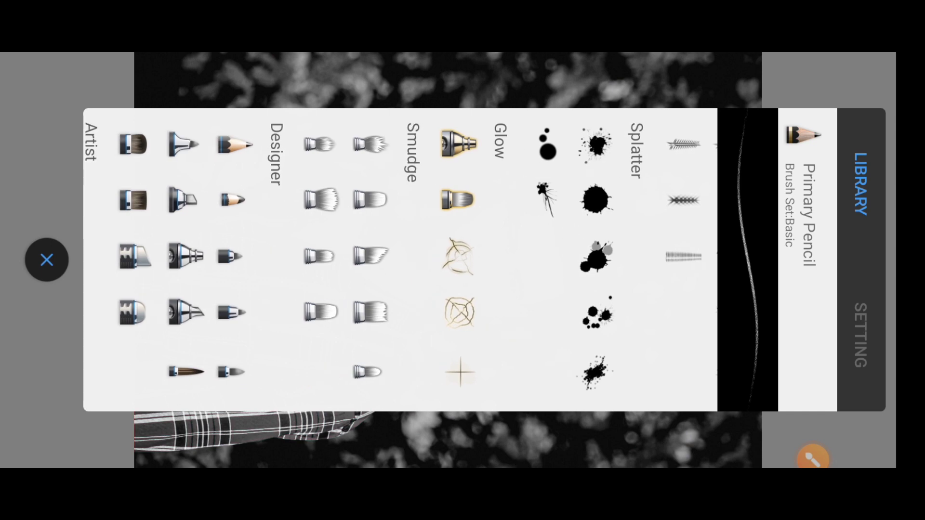
{"action": "left_click", "coordinate": [46, 259]}
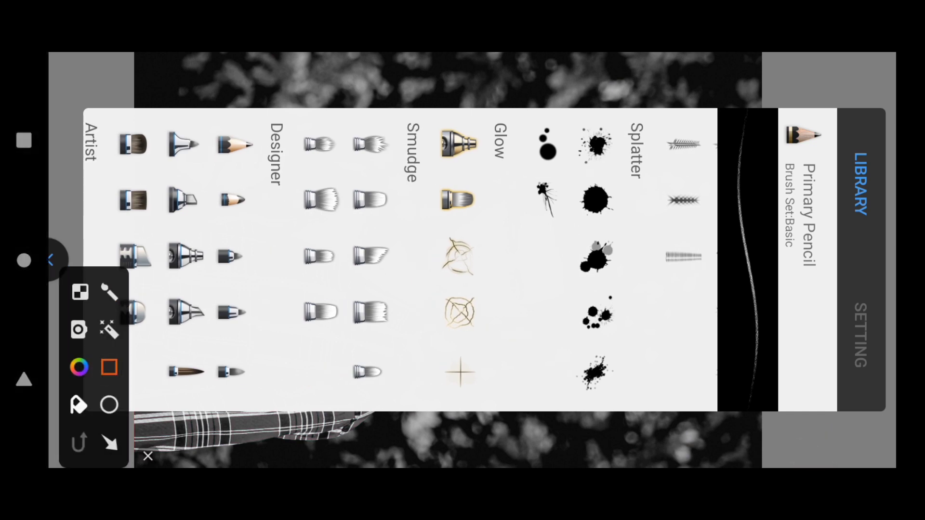
{"action": "left_click_drag", "start_coordinate": [348, 233], "coordinate": [289, 164]}
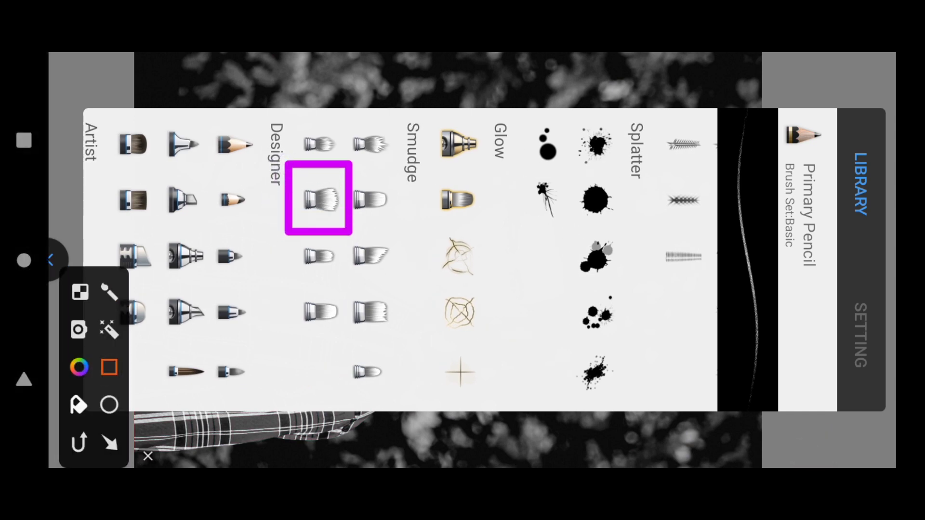
{"action": "left_click", "coordinate": [148, 456]}
{"action": "left_click", "coordinate": [321, 200]}
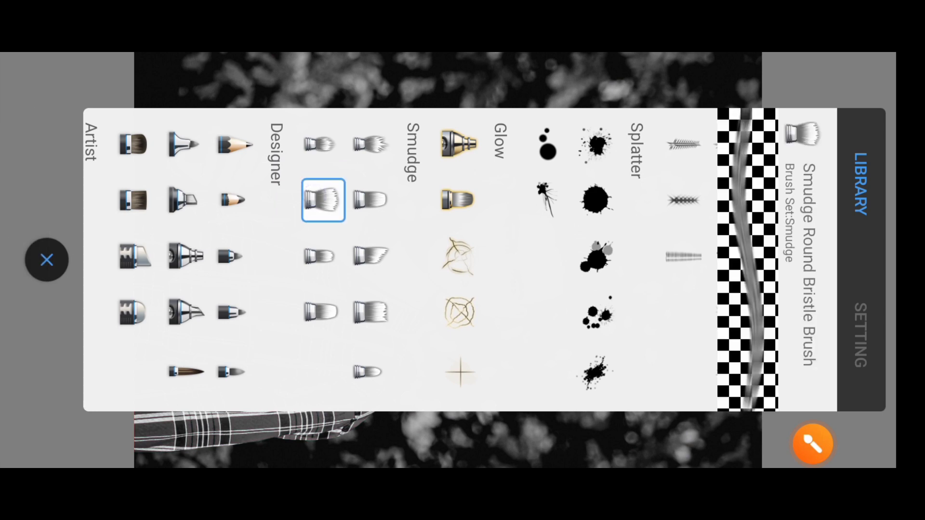
Step: Set the smudge brush to flow 5%, strength 40% and size 21.4
{"action": "left_click", "coordinate": [47, 260]}
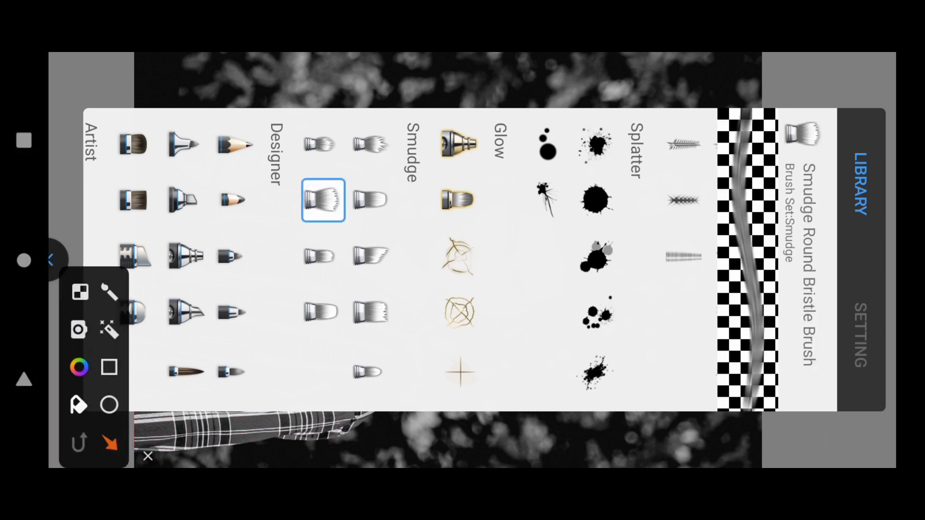
{"action": "left_click_drag", "start_coordinate": [562, 312], "coordinate": [849, 347]}
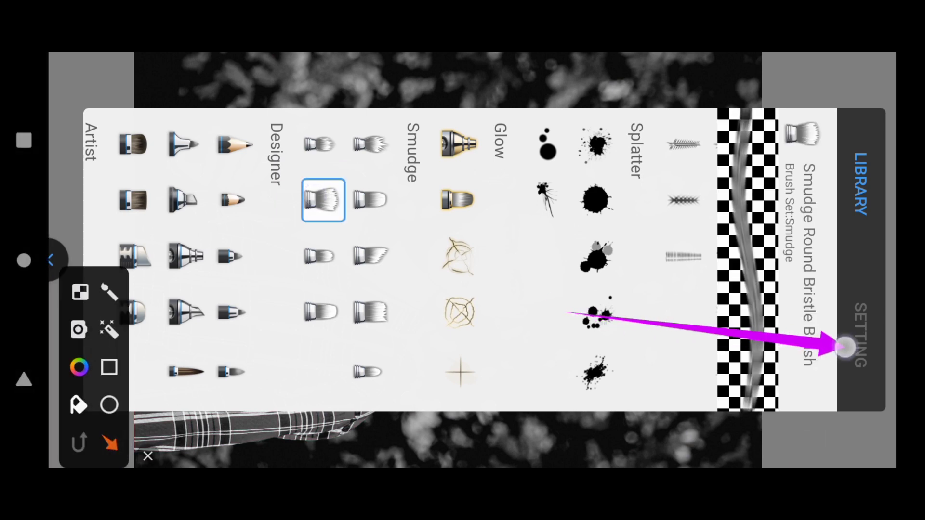
{"action": "left_click", "coordinate": [148, 456]}
{"action": "left_click", "coordinate": [857, 356]}
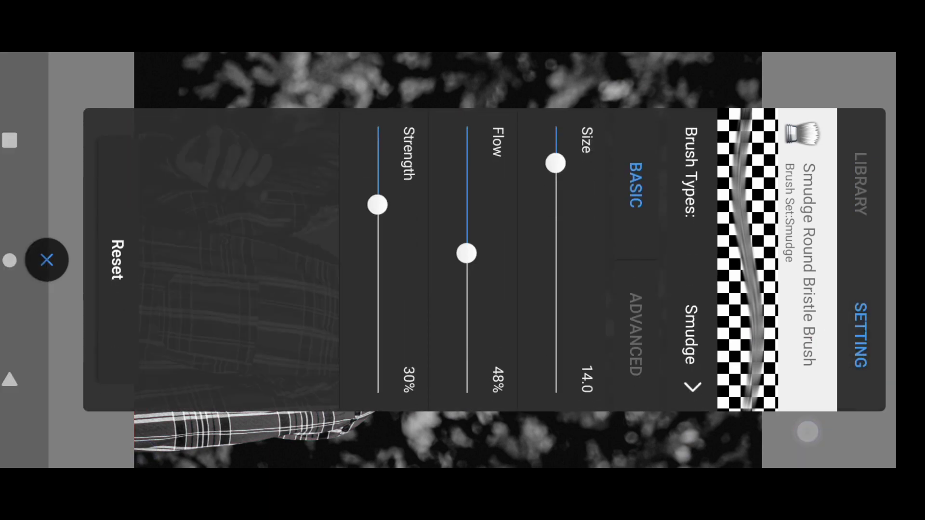
{"action": "left_click", "coordinate": [46, 260]}
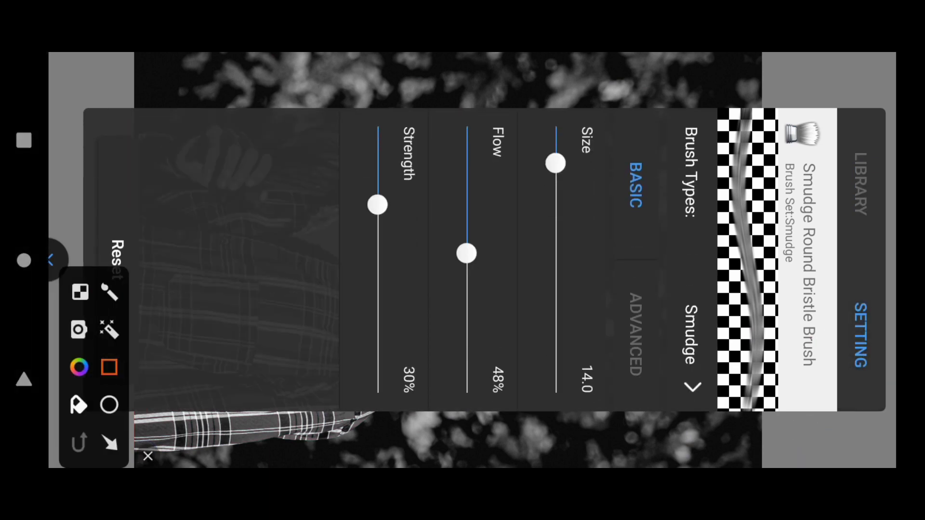
{"action": "left_click", "coordinate": [467, 253]}
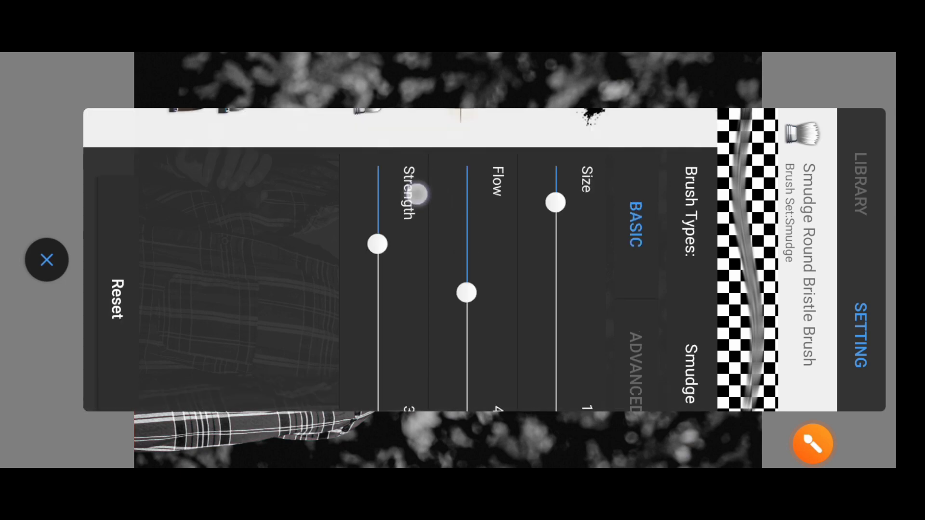
{"action": "left_click_drag", "start_coordinate": [466, 239], "coordinate": [420, 145]}
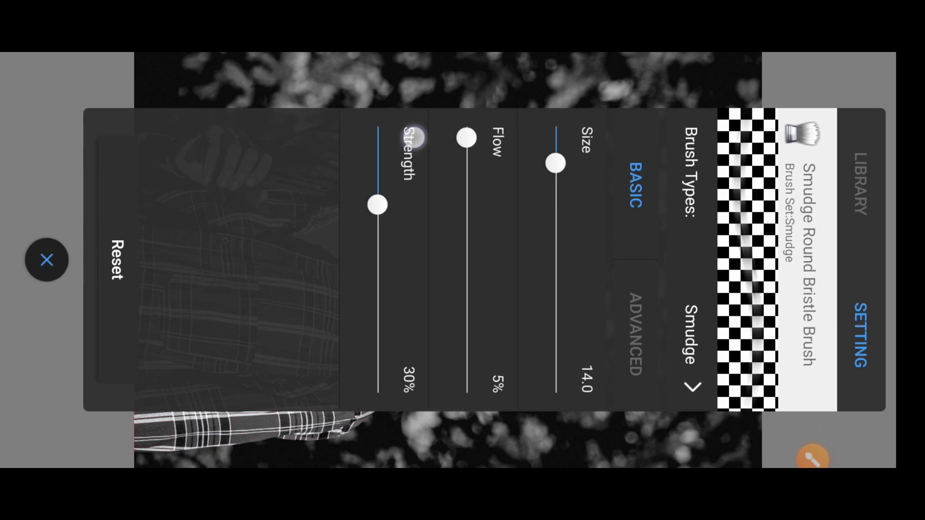
{"action": "left_click_drag", "start_coordinate": [377, 205], "coordinate": [377, 240]}
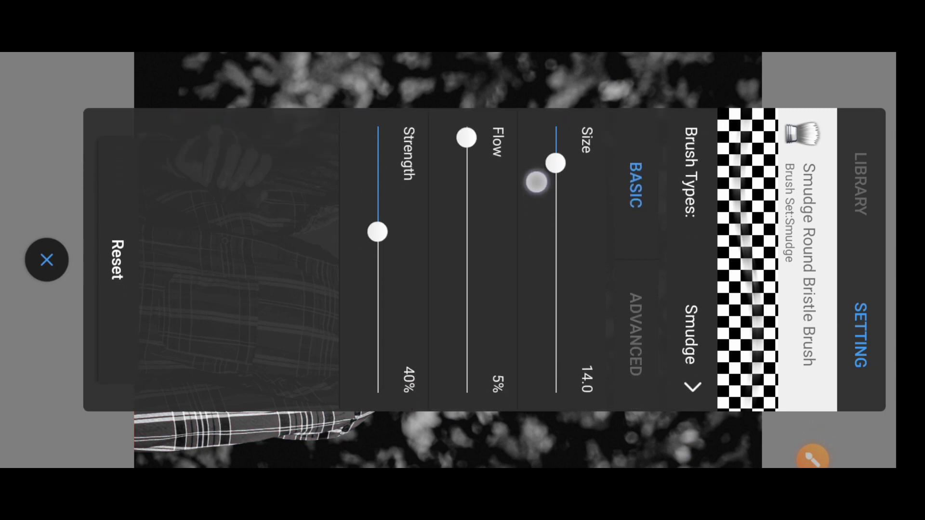
{"action": "left_click_drag", "start_coordinate": [555, 163], "coordinate": [556, 183]}
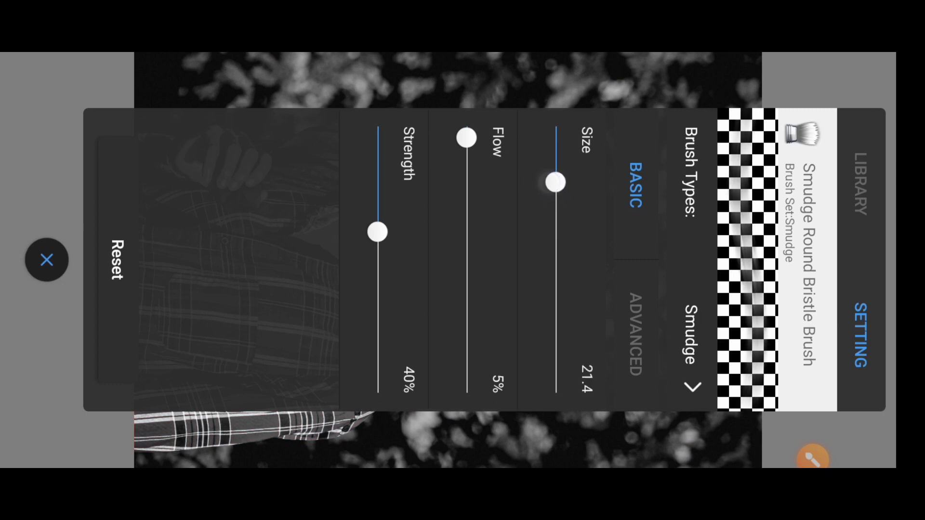
{"action": "left_click", "coordinate": [809, 449]}
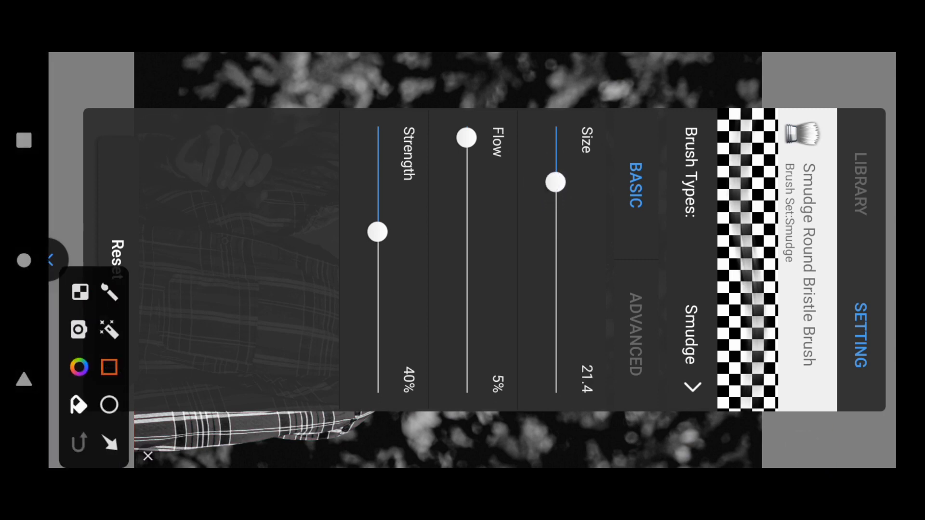
{"action": "left_click_drag", "start_coordinate": [713, 292], "coordinate": [337, 447]}
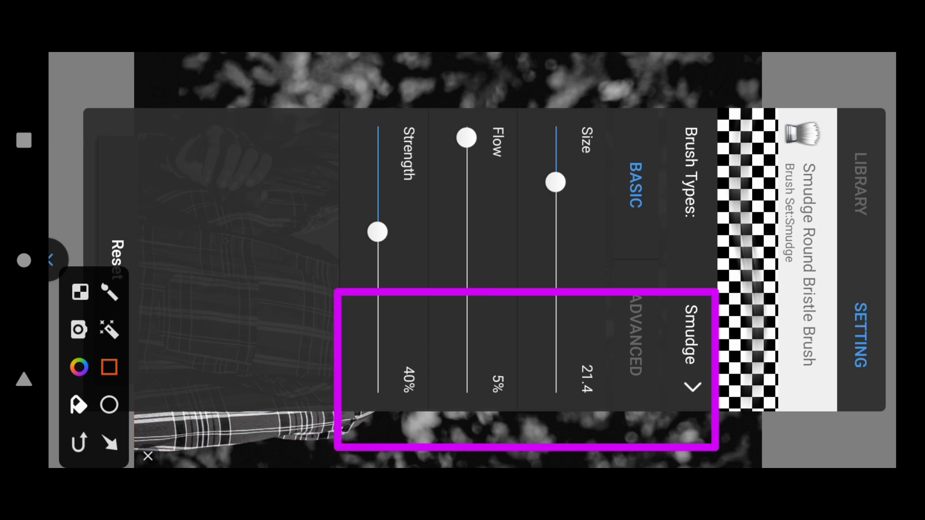
{"action": "left_click", "coordinate": [148, 456]}
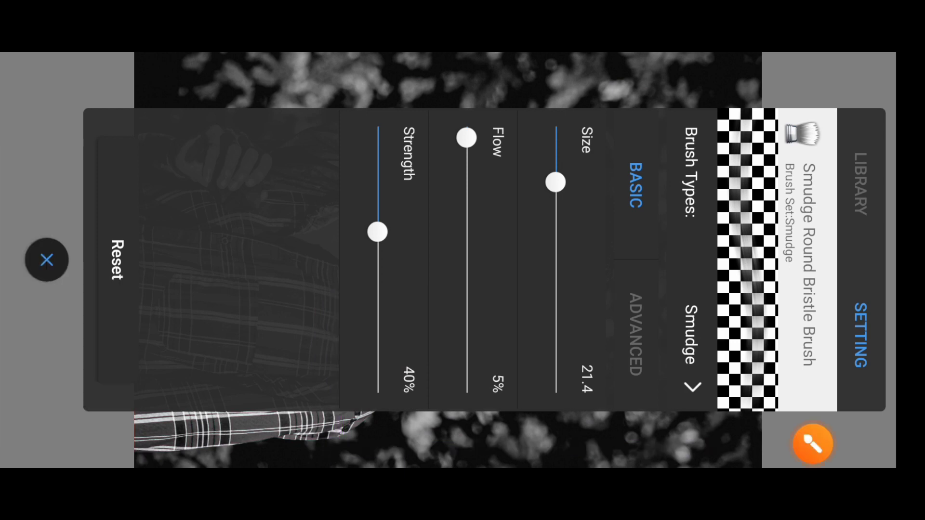
{"action": "left_click", "coordinate": [703, 443]}
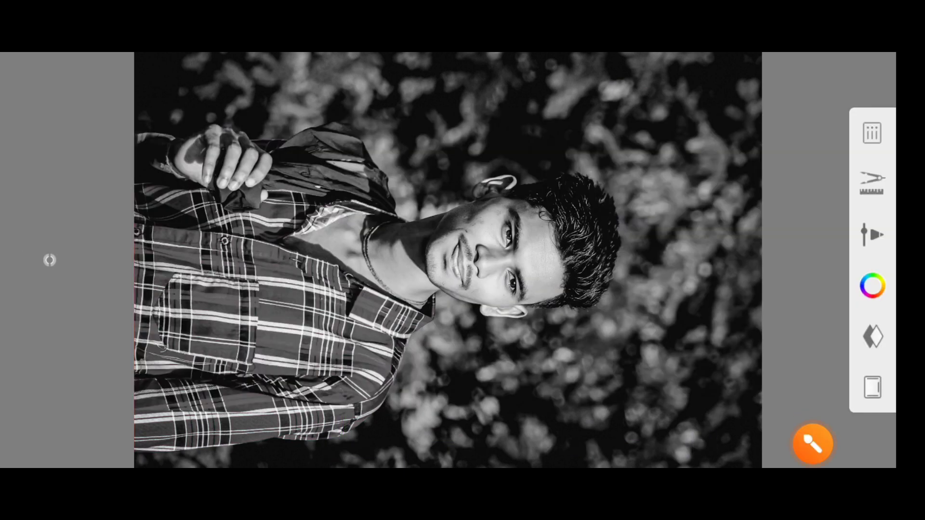
Step: Zoom into the face and smudge the skin from the cheek down to the jaw
{"action": "scroll", "coordinate": [415, 260], "scroll_direction": "up", "scroll_amount": 5}
{"action": "scroll", "coordinate": [414, 260], "scroll_direction": "up", "scroll_amount": 5}
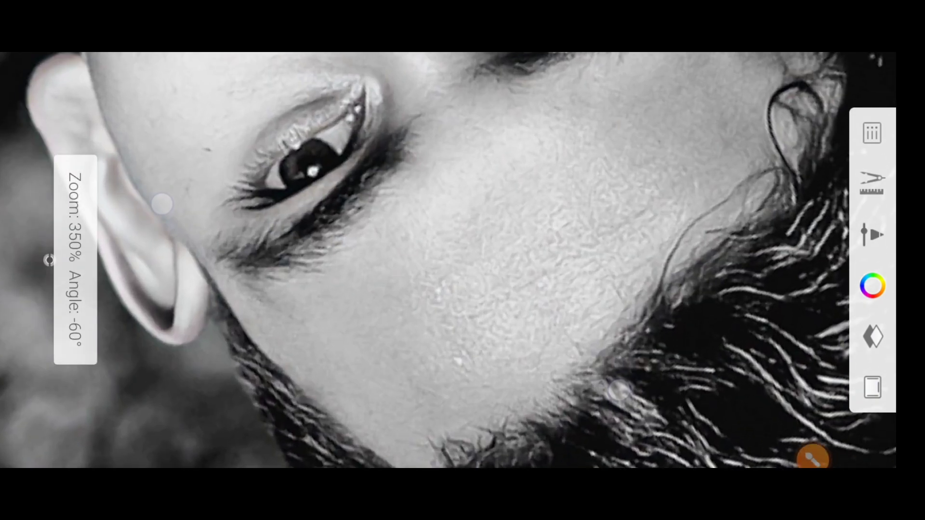
{"action": "scroll", "coordinate": [457, 260], "scroll_direction": "up", "scroll_amount": 2}
{"action": "scroll", "coordinate": [416, 324], "scroll_direction": "up", "scroll_amount": 2}
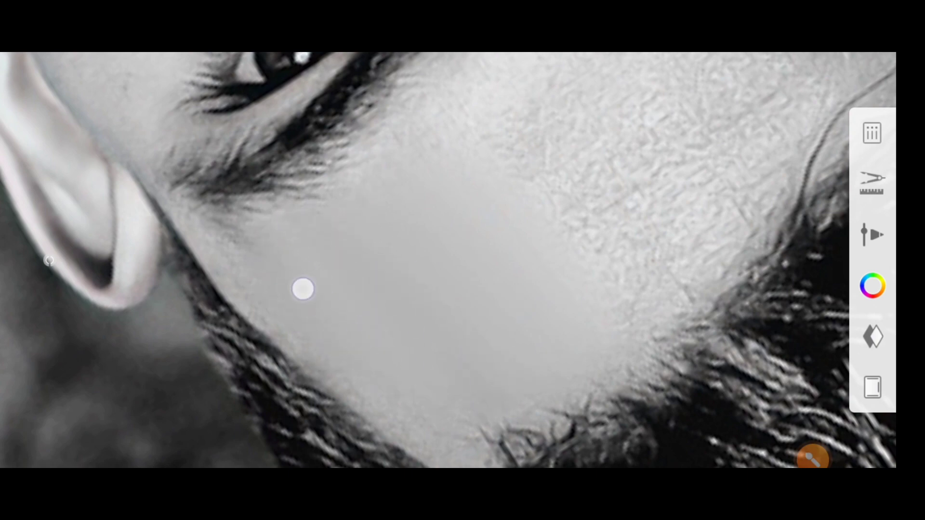
{"action": "left_click_drag", "start_coordinate": [303, 289], "coordinate": [438, 413]}
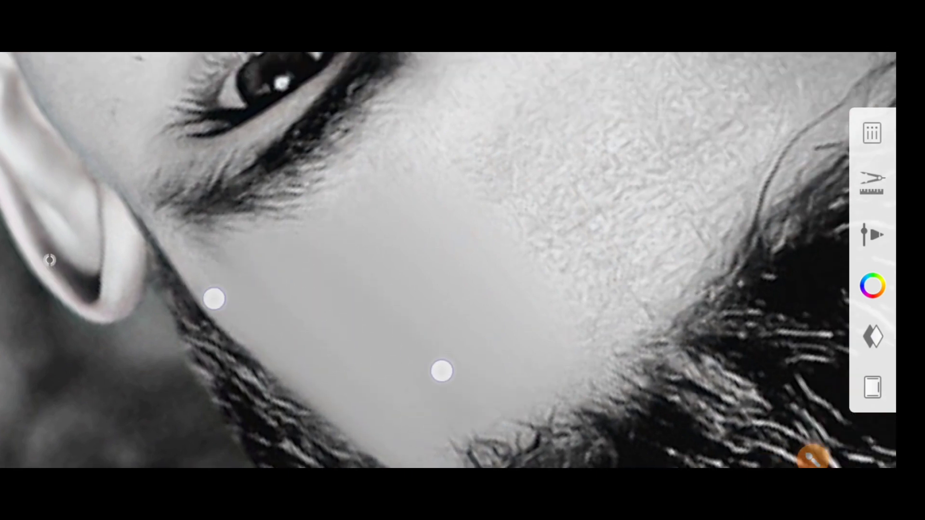
{"action": "left_click_drag", "start_coordinate": [265, 258], "coordinate": [326, 249]}
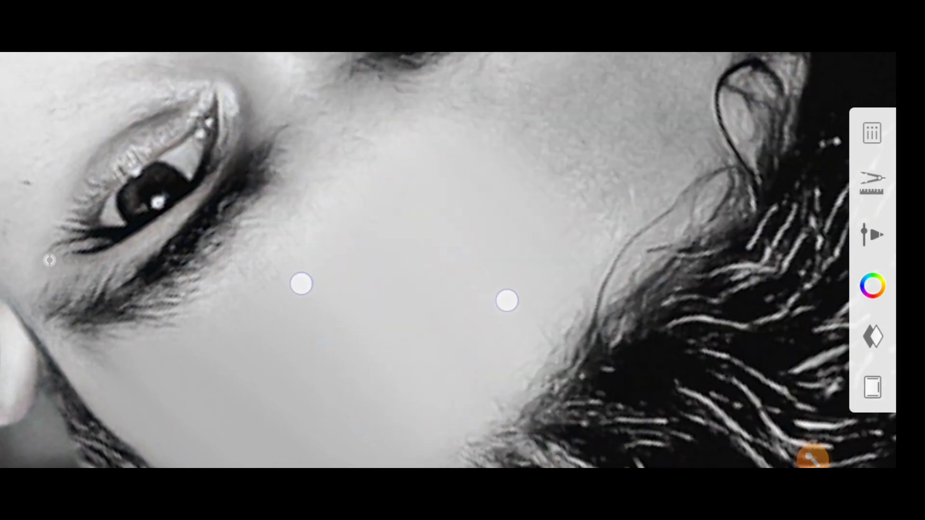
{"action": "left_click_drag", "start_coordinate": [506, 300], "coordinate": [448, 388]}
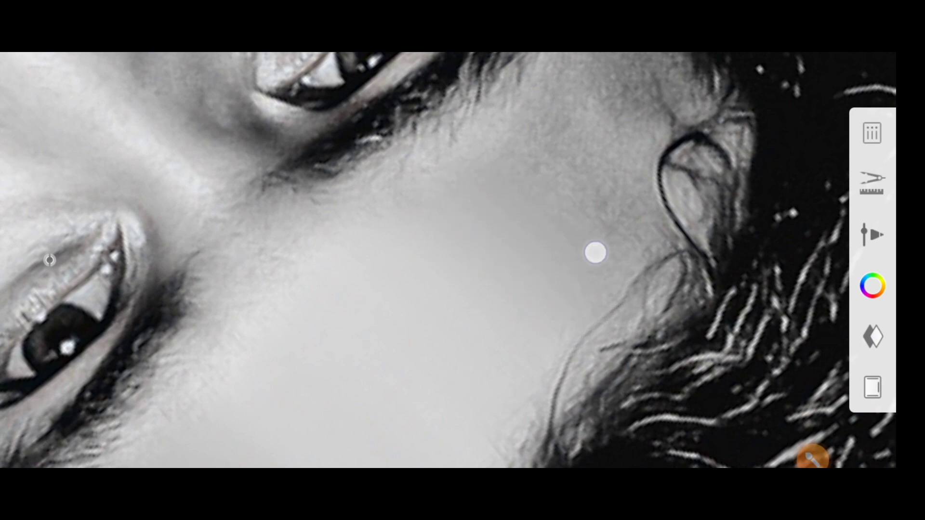
{"action": "left_click_drag", "start_coordinate": [545, 105], "coordinate": [520, 333]}
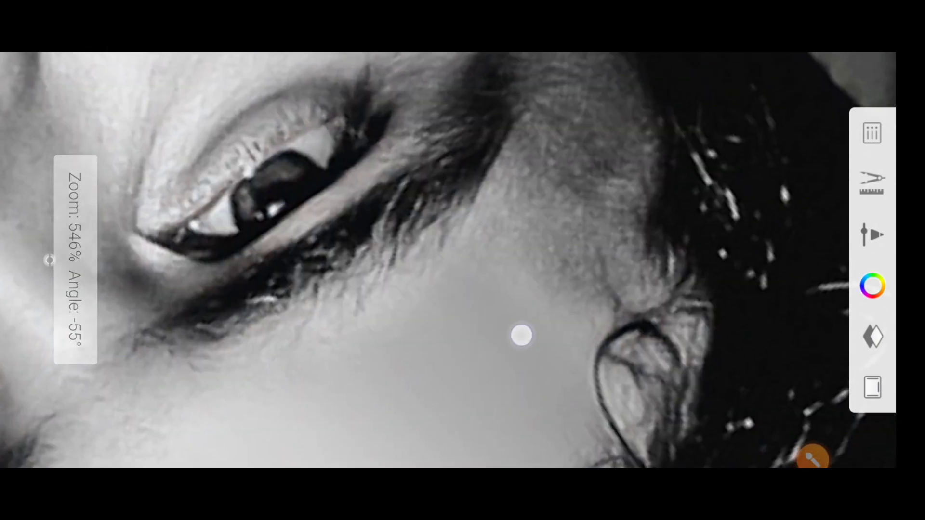
Step: Zoom out to the whole face and open the top grey Color layer's options menu
{"action": "mouse_move", "coordinate": [599, 250]}
{"action": "left_mouse_down"}
{"action": "mouse_move", "coordinate": [304, 250]}
{"action": "mouse_move", "coordinate": [275, 309]}
{"action": "left_mouse_up"}
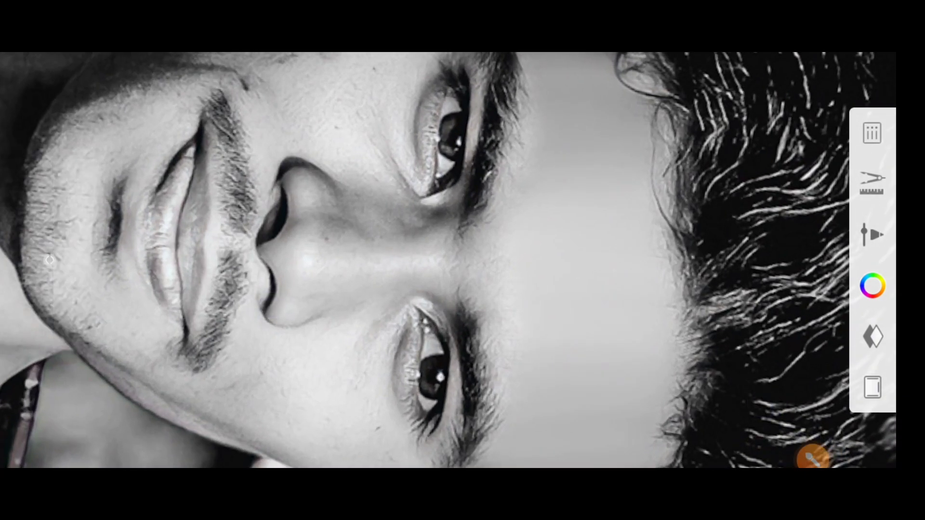
{"action": "left_click", "coordinate": [884, 346]}
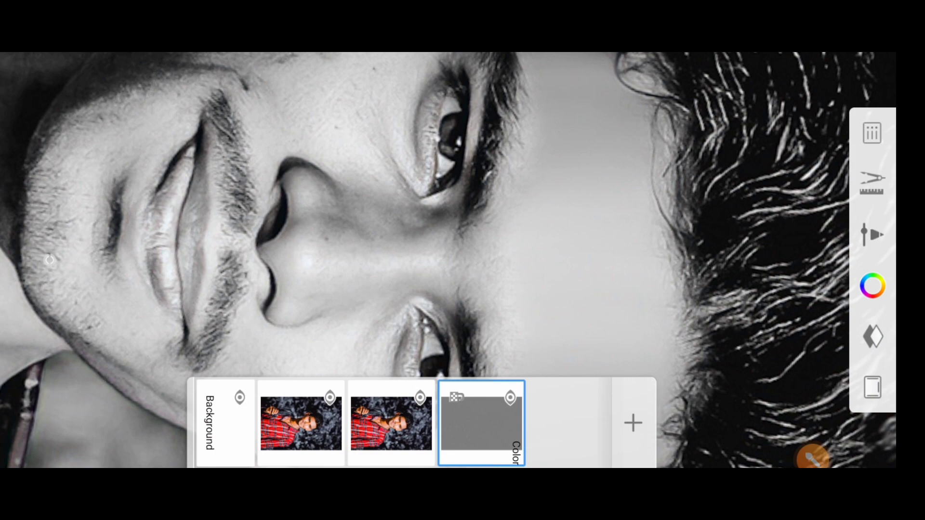
{"action": "left_click", "coordinate": [473, 422]}
Step: Duplicate the grey Color layer
{"action": "left_click", "coordinate": [812, 457]}
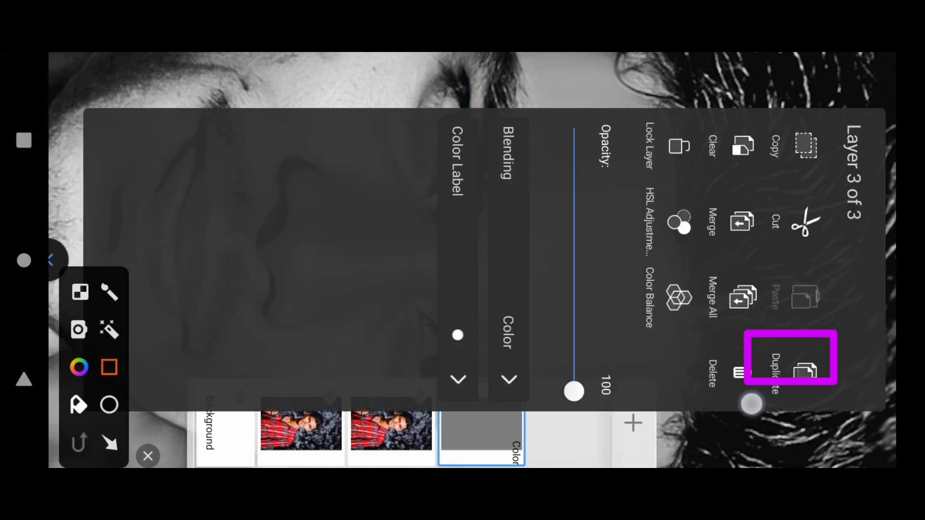
{"action": "left_click", "coordinate": [804, 373]}
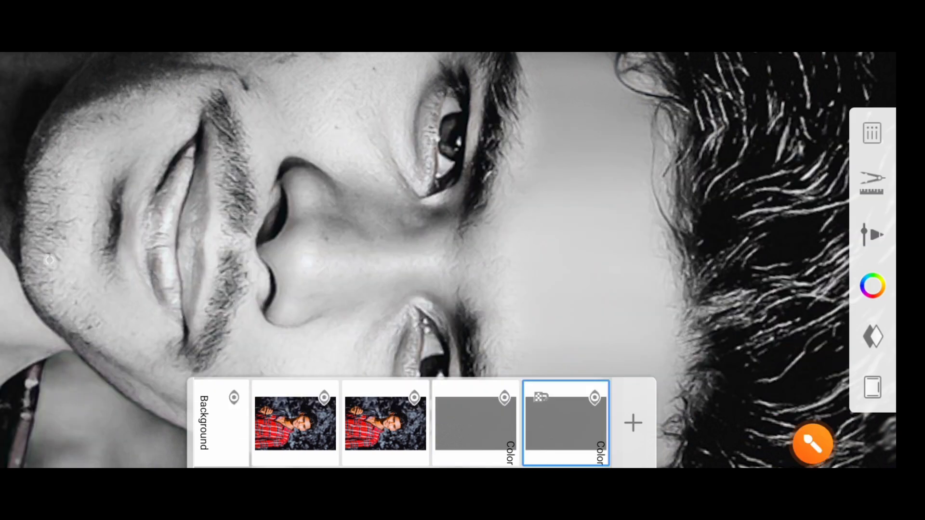
{"action": "scroll", "coordinate": [463, 260], "scroll_direction": "down", "scroll_amount": 3}
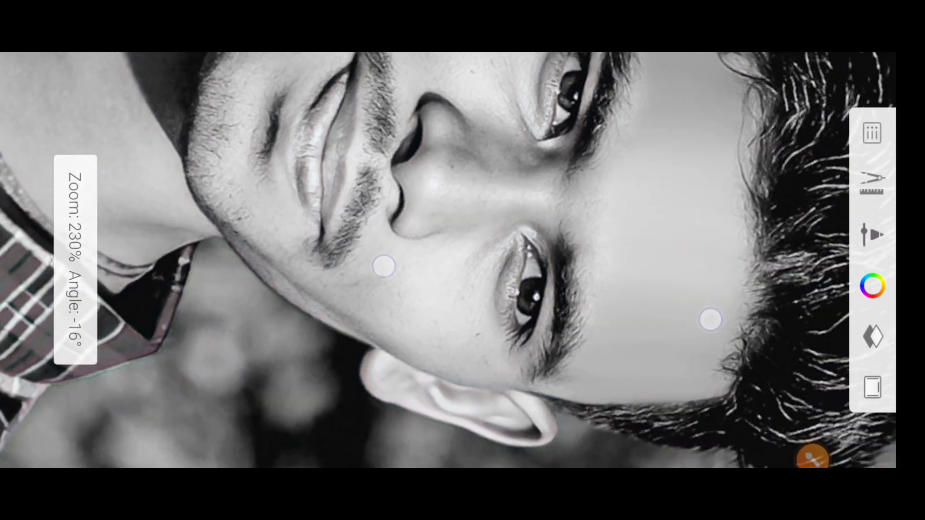
Step: Make the second photo layer the active layer
{"action": "left_click", "coordinate": [872, 318]}
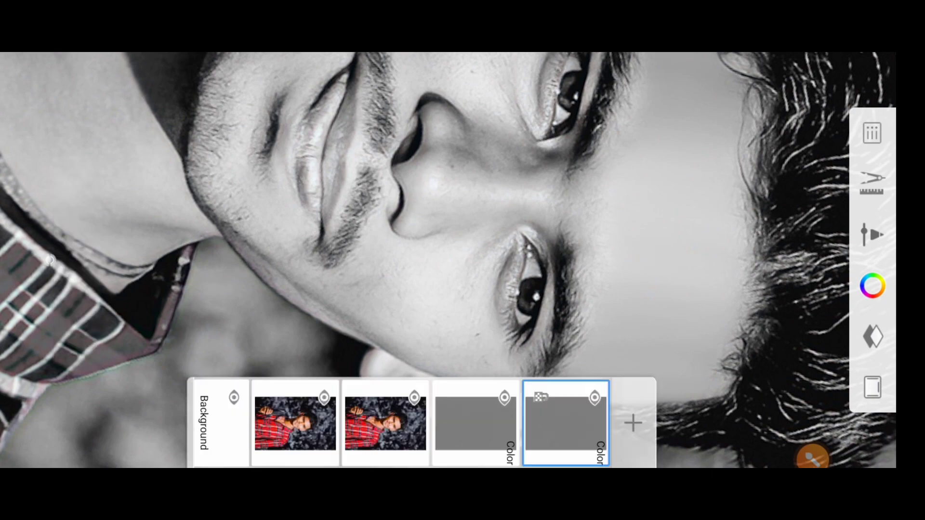
{"action": "left_click", "coordinate": [385, 424]}
{"action": "left_click", "coordinate": [661, 328]}
{"action": "scroll", "coordinate": [476, 323], "scroll_direction": "up", "scroll_amount": 5}
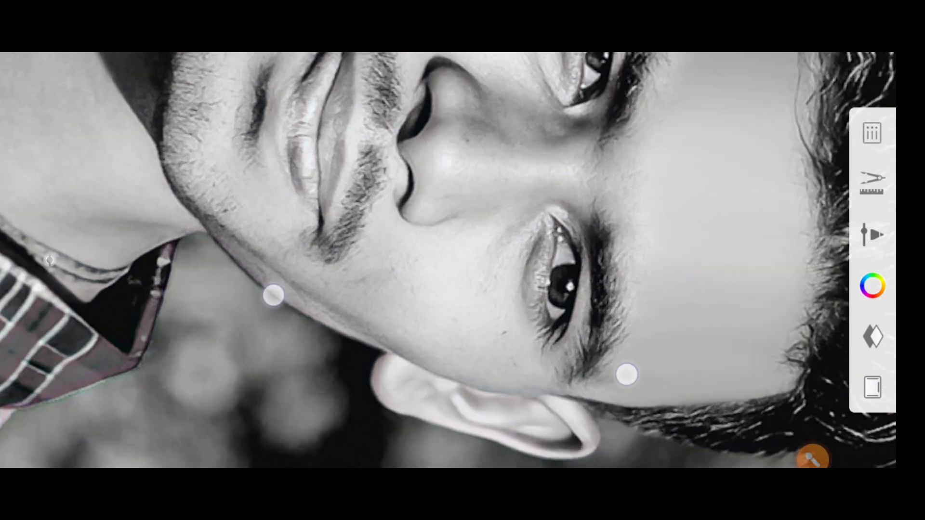
{"action": "scroll", "coordinate": [476, 323], "scroll_direction": "up", "scroll_amount": 2}
Step: Reduce the smudge brush size to about 13.8 and zoom in on the cheek
{"action": "left_click", "coordinate": [872, 235]}
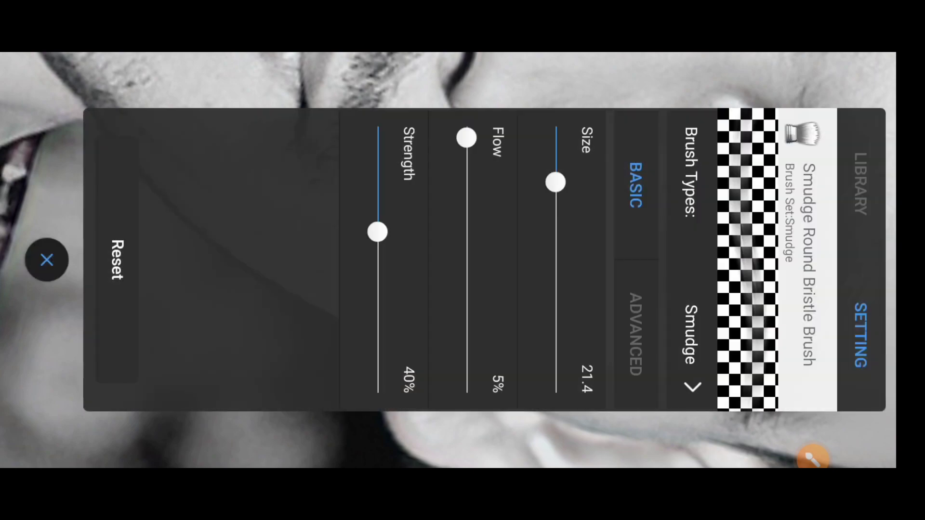
{"action": "left_click_drag", "start_coordinate": [555, 182], "coordinate": [555, 163]}
{"action": "left_click", "coordinate": [47, 260]}
{"action": "scroll", "coordinate": [395, 310], "scroll_direction": "up", "scroll_amount": 1}
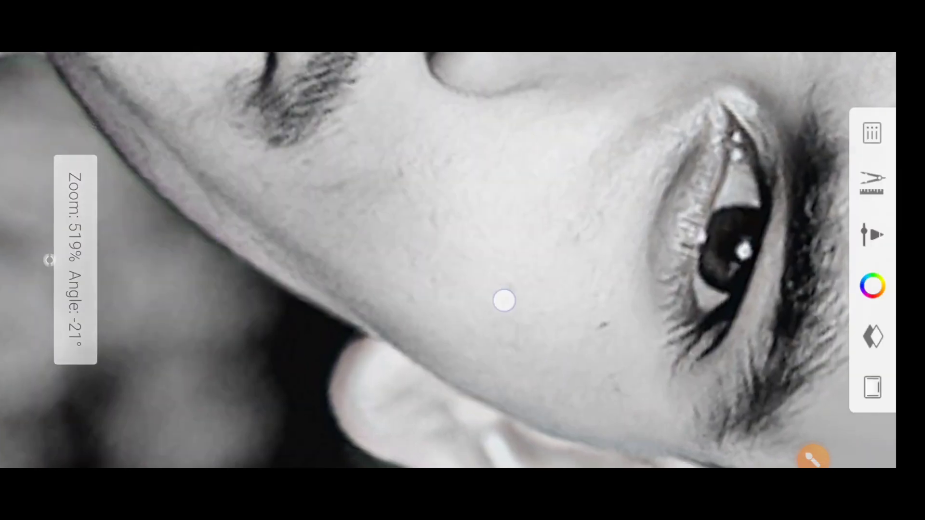
Step: Brighten and soften the skin along the jawline with smudge strokes
{"action": "left_click_drag", "start_coordinate": [293, 241], "coordinate": [235, 201]}
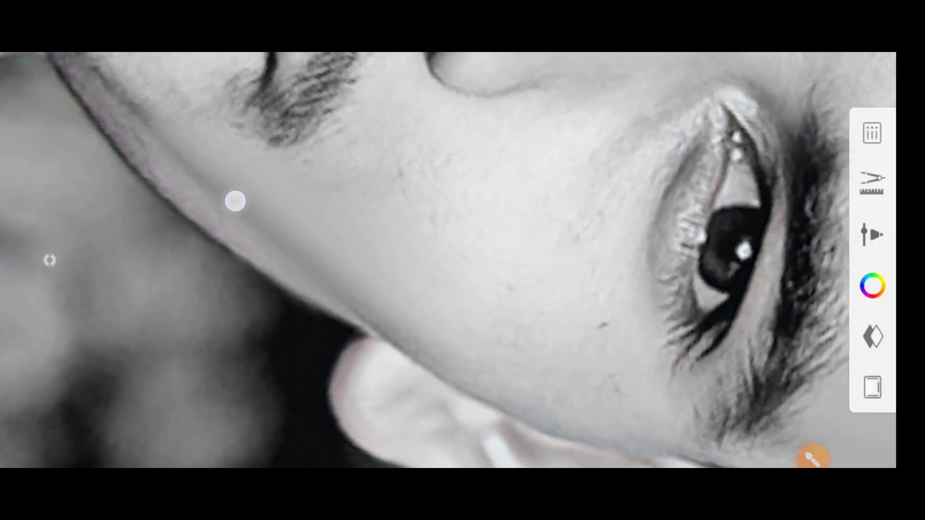
{"action": "left_click_drag", "start_coordinate": [328, 278], "coordinate": [301, 240]}
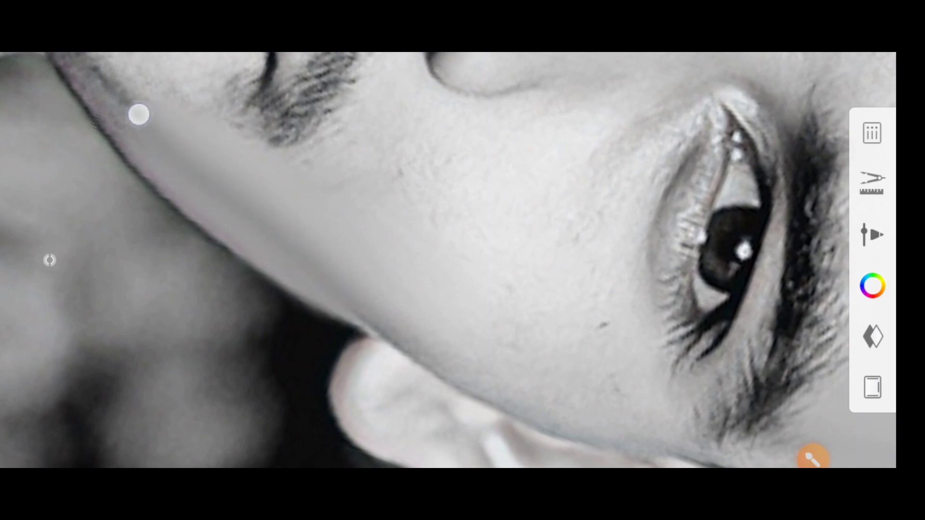
{"action": "scroll", "coordinate": [355, 276], "scroll_direction": "up", "scroll_amount": 2}
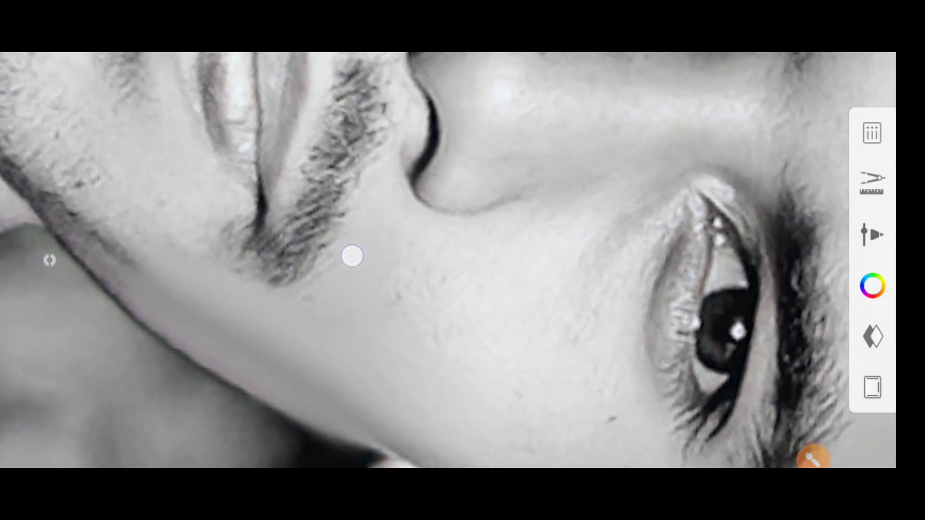
{"action": "scroll", "coordinate": [353, 260], "scroll_direction": "up", "scroll_amount": 2}
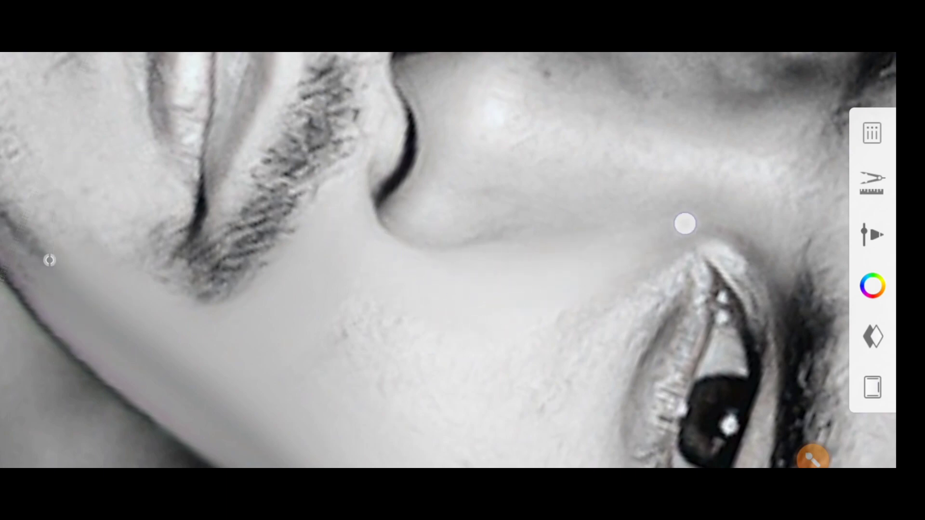
{"action": "scroll", "coordinate": [453, 240], "scroll_direction": "down", "scroll_amount": 3}
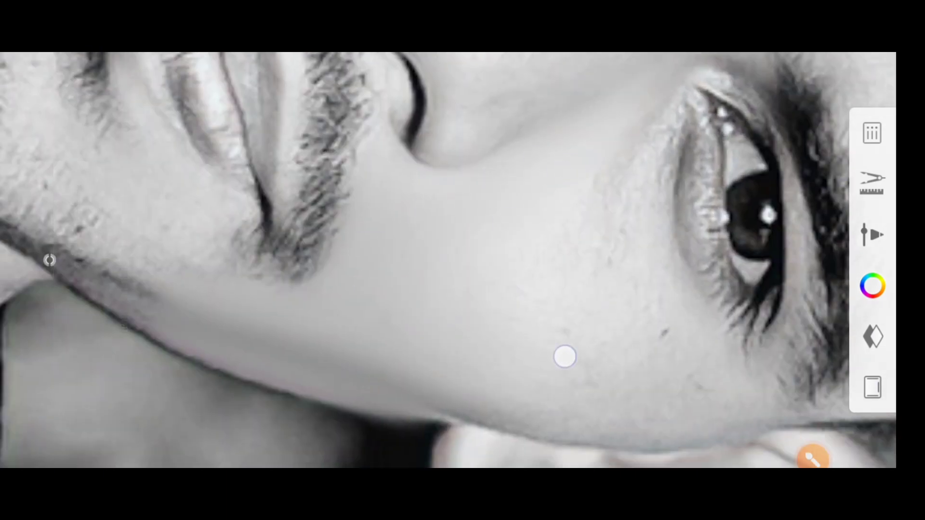
{"action": "scroll", "coordinate": [504, 232], "scroll_direction": "down", "scroll_amount": 3}
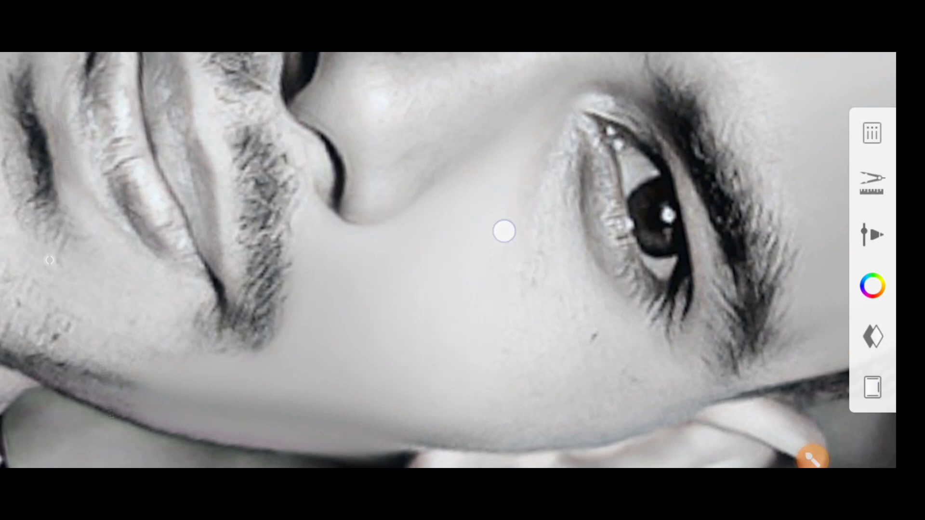
{"action": "scroll", "coordinate": [545, 184], "scroll_direction": "up", "scroll_amount": 2}
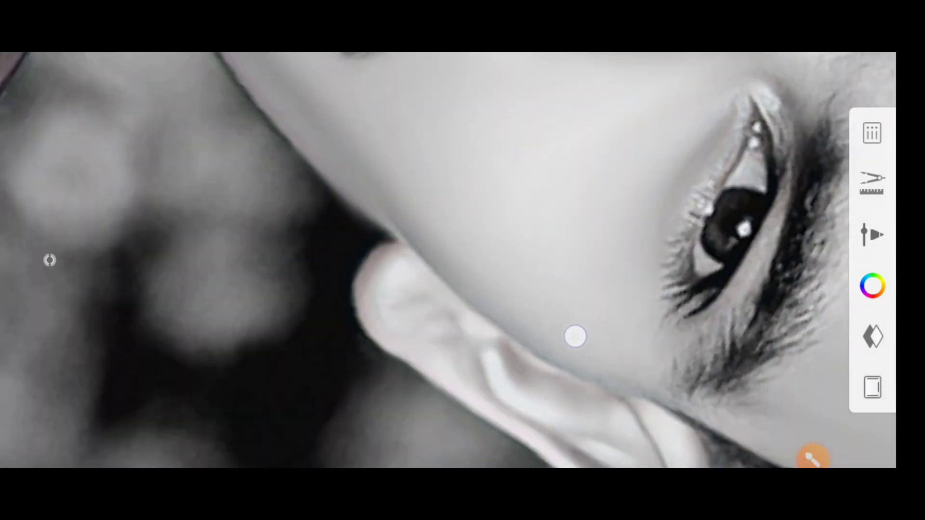
{"action": "scroll", "coordinate": [575, 336], "scroll_direction": "up", "scroll_amount": 3}
{"action": "scroll", "coordinate": [485, 312], "scroll_direction": "up", "scroll_amount": 3}
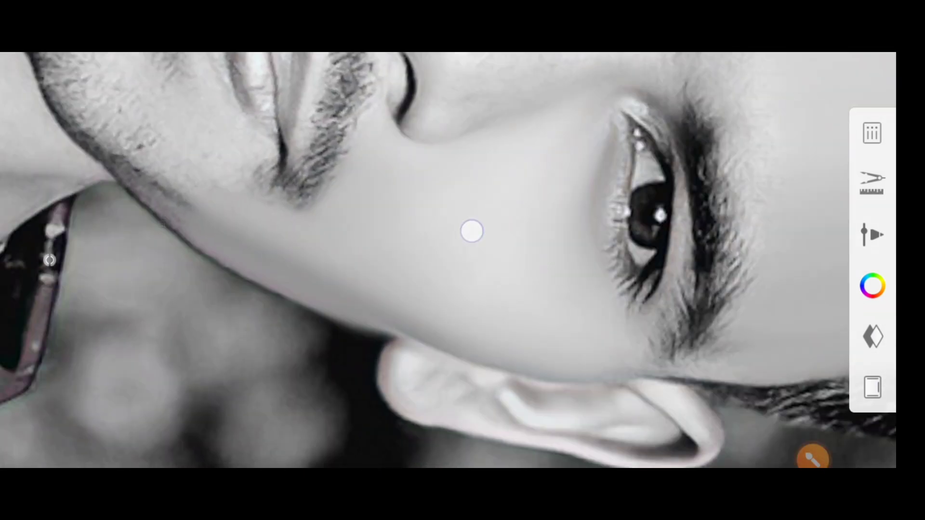
{"action": "scroll", "coordinate": [447, 328], "scroll_direction": "down", "scroll_amount": 3}
{"action": "scroll", "coordinate": [588, 287], "scroll_direction": "up", "scroll_amount": 3}
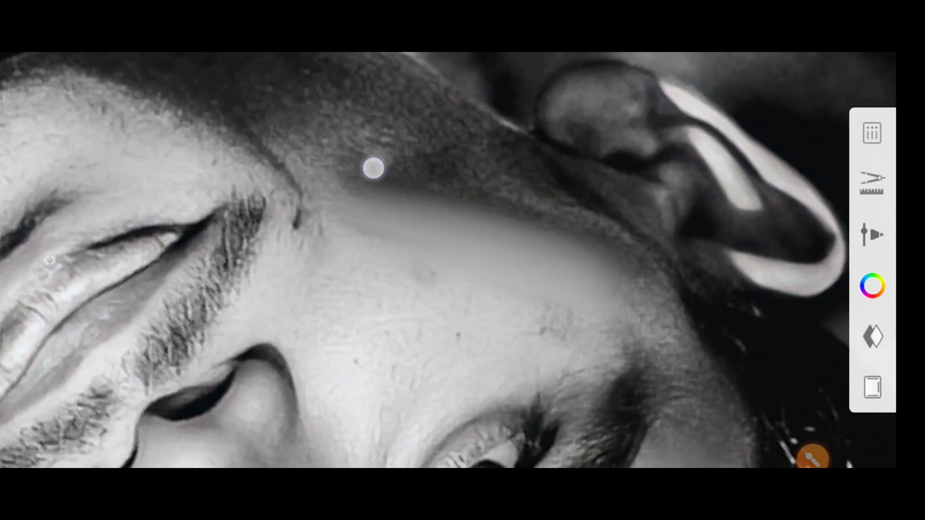
Step: Brighten the shadowed cheek from the chin toward the jaw
{"action": "left_click_drag", "start_coordinate": [279, 114], "coordinate": [538, 310]}
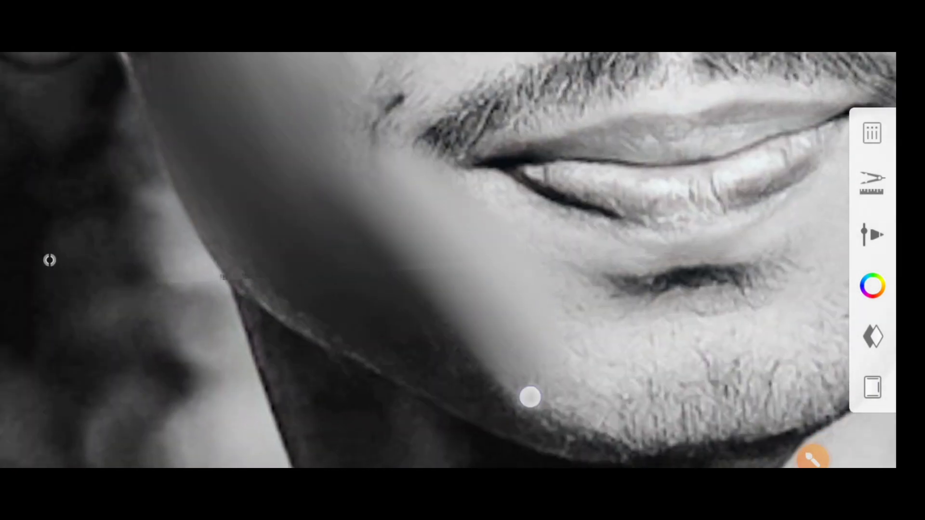
{"action": "left_click_drag", "start_coordinate": [530, 397], "coordinate": [344, 306]}
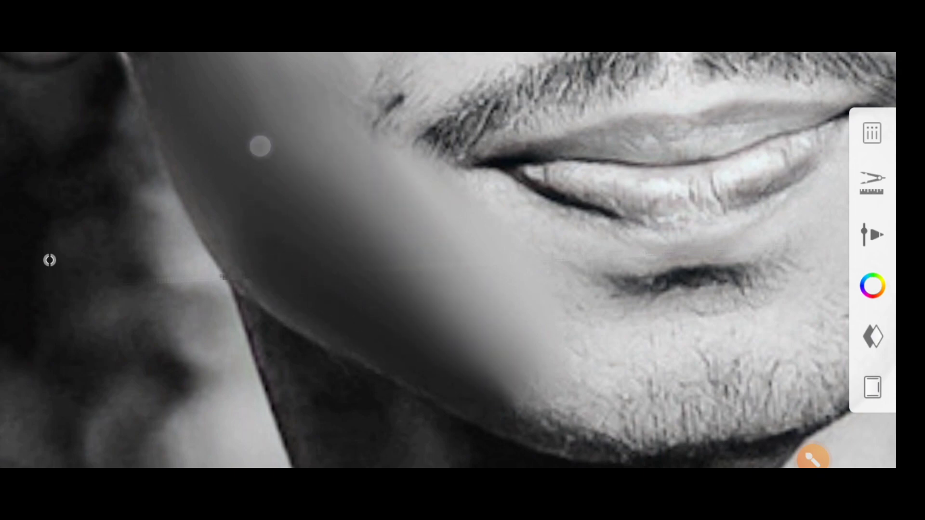
{"action": "mouse_move", "coordinate": [260, 145]}
{"action": "left_mouse_down"}
{"action": "mouse_move", "coordinate": [457, 402]}
{"action": "mouse_move", "coordinate": [484, 334]}
{"action": "left_mouse_up"}
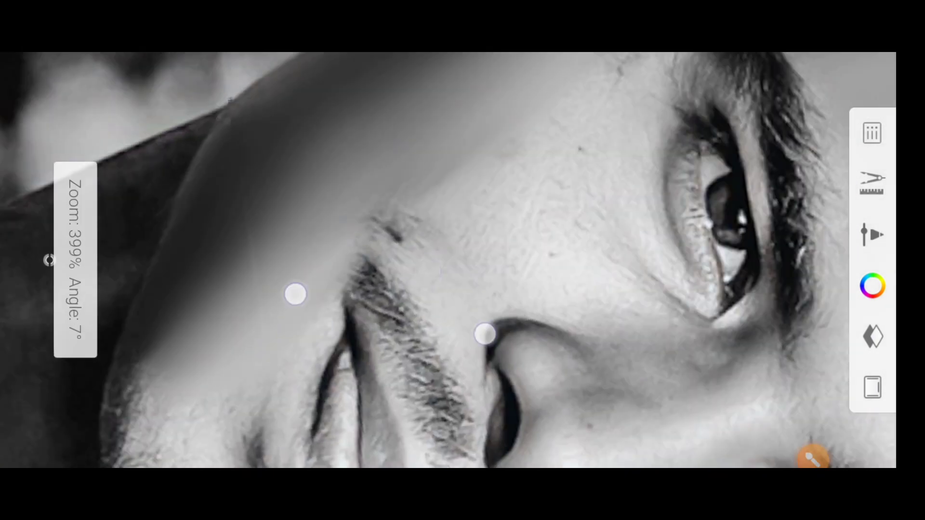
{"action": "left_click", "coordinate": [813, 457]}
Step: Frame the eye, temple and forehead, then smudge to brighten the forehead skin
{"action": "left_click", "coordinate": [45, 260]}
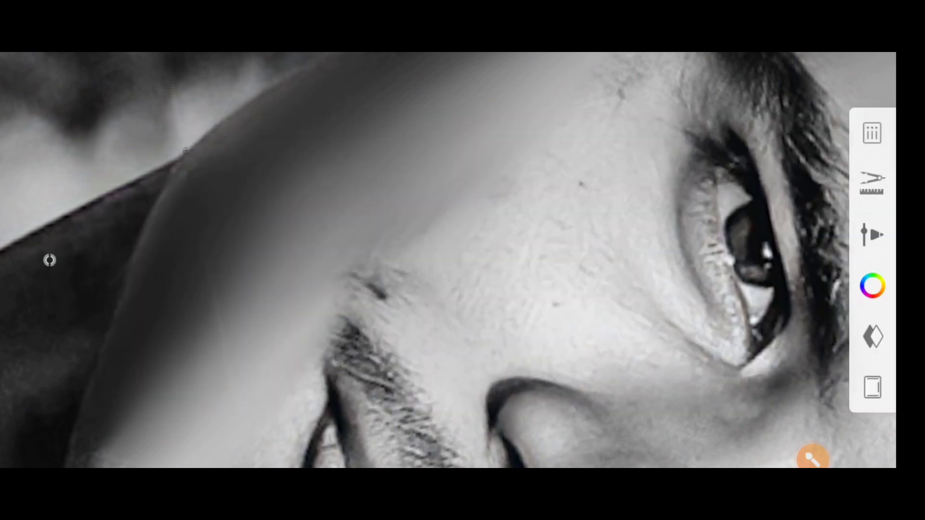
{"action": "left_click_drag", "start_coordinate": [485, 334], "coordinate": [455, 279]}
{"action": "mouse_move", "coordinate": [463, 351]}
{"action": "left_mouse_down"}
{"action": "mouse_move", "coordinate": [434, 305]}
{"action": "mouse_move", "coordinate": [369, 360]}
{"action": "left_mouse_up"}
{"action": "mouse_move", "coordinate": [649, 374]}
{"action": "left_mouse_down"}
{"action": "mouse_move", "coordinate": [417, 351]}
{"action": "mouse_move", "coordinate": [359, 160]}
{"action": "left_mouse_up"}
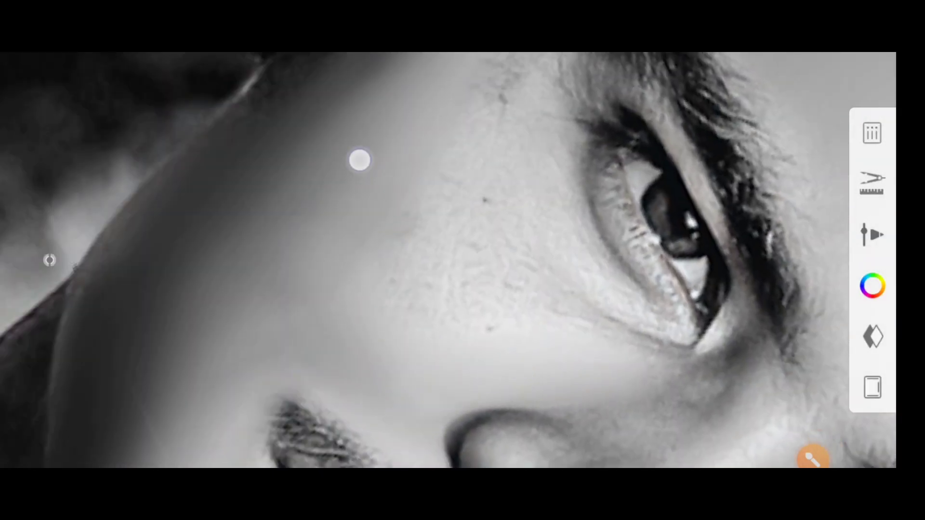
{"action": "left_click_drag", "start_coordinate": [584, 297], "coordinate": [580, 394]}
{"action": "left_click_drag", "start_coordinate": [399, 378], "coordinate": [429, 196]}
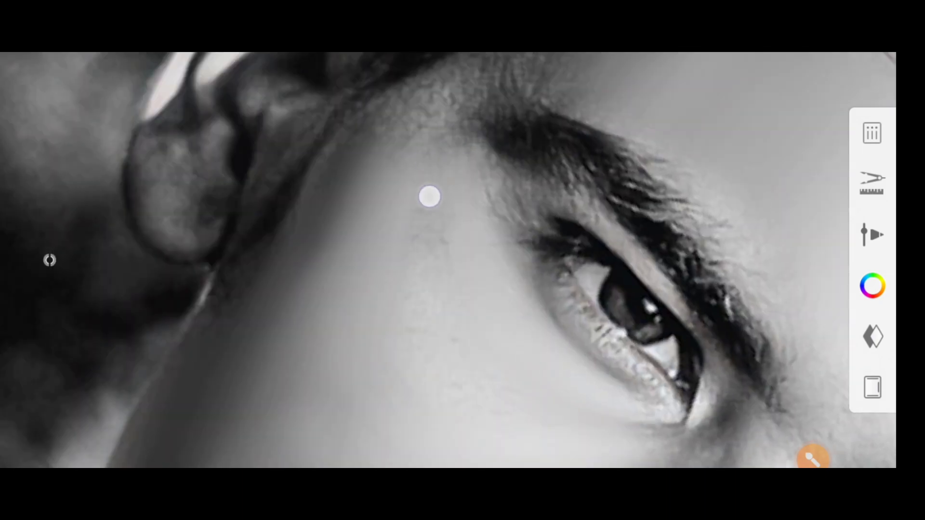
{"action": "mouse_move", "coordinate": [530, 322]}
{"action": "left_mouse_down"}
{"action": "mouse_move", "coordinate": [584, 362]}
{"action": "mouse_move", "coordinate": [523, 368]}
{"action": "left_mouse_up"}
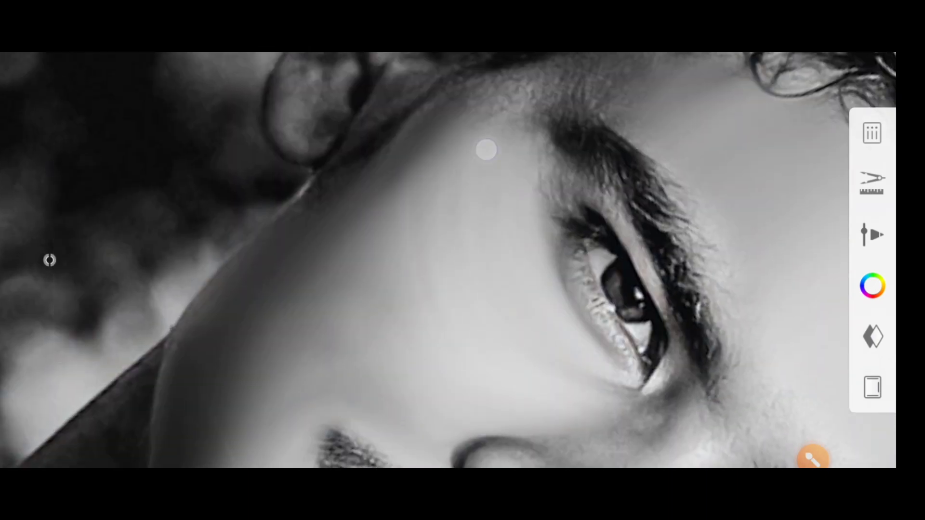
{"action": "left_click_drag", "start_coordinate": [486, 149], "coordinate": [299, 355]}
{"action": "left_click_drag", "start_coordinate": [409, 334], "coordinate": [376, 396]}
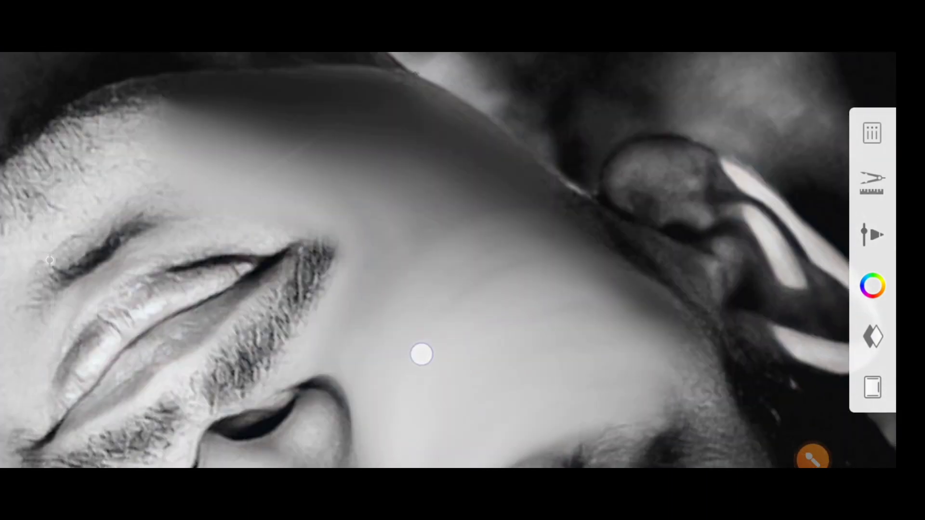
{"action": "left_click_drag", "start_coordinate": [421, 354], "coordinate": [448, 210]}
{"action": "left_click", "coordinate": [563, 435]}
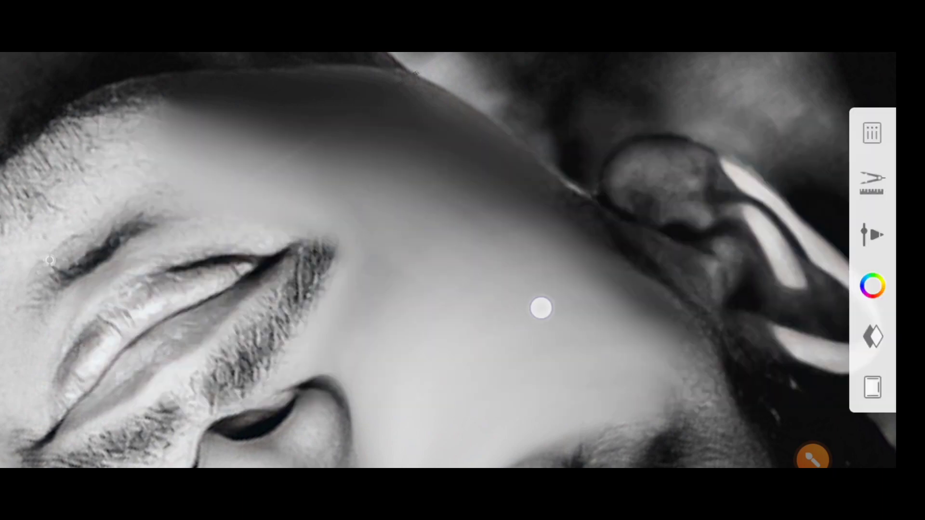
{"action": "mouse_move", "coordinate": [541, 308]}
{"action": "left_mouse_down"}
{"action": "mouse_move", "coordinate": [372, 120]}
{"action": "mouse_move", "coordinate": [169, 135]}
{"action": "left_mouse_up"}
Step: Soften the cheek skin near the mouth, then zoom out to the whole face
{"action": "left_click_drag", "start_coordinate": [530, 241], "coordinate": [380, 310]}
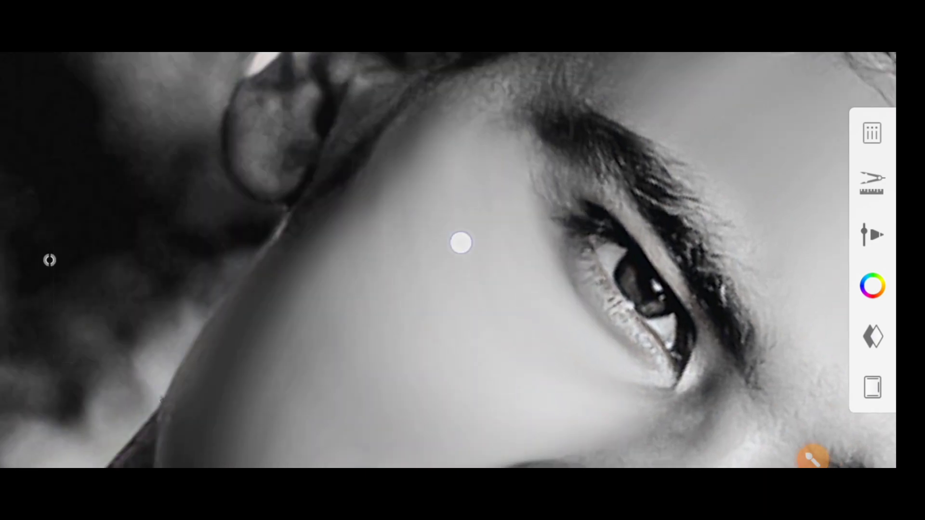
{"action": "mouse_move", "coordinate": [449, 161]}
{"action": "left_mouse_down"}
{"action": "mouse_move", "coordinate": [497, 151]}
{"action": "mouse_move", "coordinate": [366, 159]}
{"action": "left_mouse_up"}
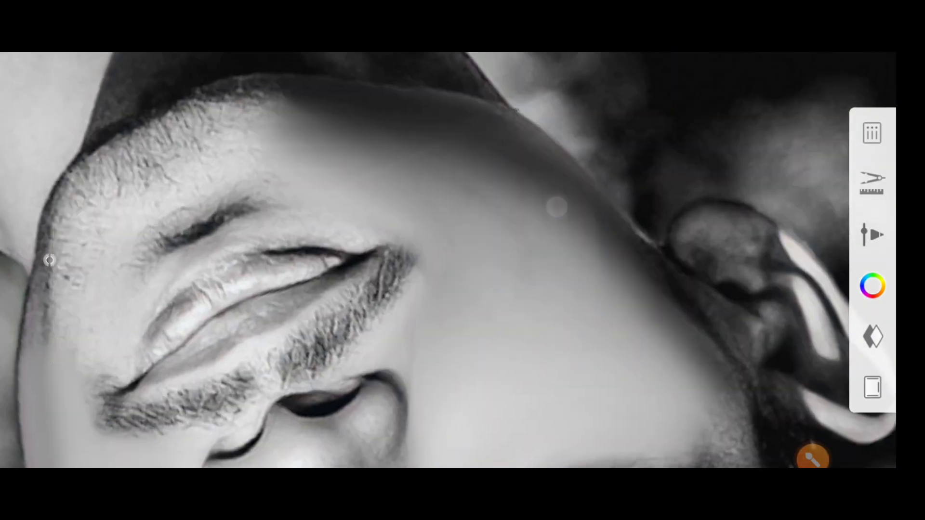
{"action": "mouse_move", "coordinate": [557, 206]}
{"action": "left_mouse_down"}
{"action": "mouse_move", "coordinate": [528, 378]}
{"action": "mouse_move", "coordinate": [573, 302]}
{"action": "mouse_move", "coordinate": [474, 269]}
{"action": "mouse_move", "coordinate": [369, 192]}
{"action": "mouse_move", "coordinate": [533, 344]}
{"action": "mouse_move", "coordinate": [582, 365]}
{"action": "mouse_move", "coordinate": [571, 314]}
{"action": "left_mouse_up"}
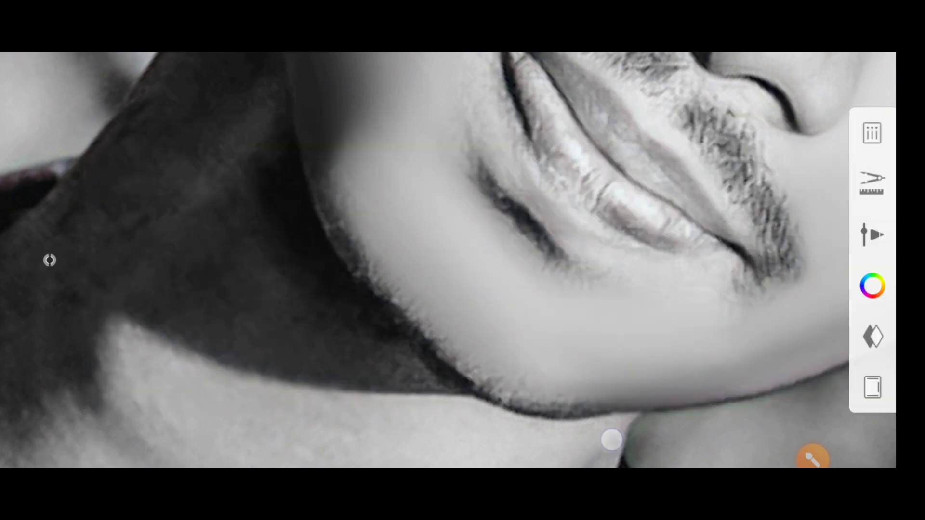
{"action": "left_click_drag", "start_coordinate": [611, 439], "coordinate": [514, 316]}
{"action": "mouse_move", "coordinate": [432, 213]}
{"action": "left_mouse_down"}
{"action": "mouse_move", "coordinate": [281, 143]}
{"action": "mouse_move", "coordinate": [363, 257]}
{"action": "left_mouse_up"}
{"action": "mouse_move", "coordinate": [432, 277]}
{"action": "left_mouse_down"}
{"action": "mouse_move", "coordinate": [369, 159]}
{"action": "mouse_move", "coordinate": [442, 198]}
{"action": "left_mouse_up"}
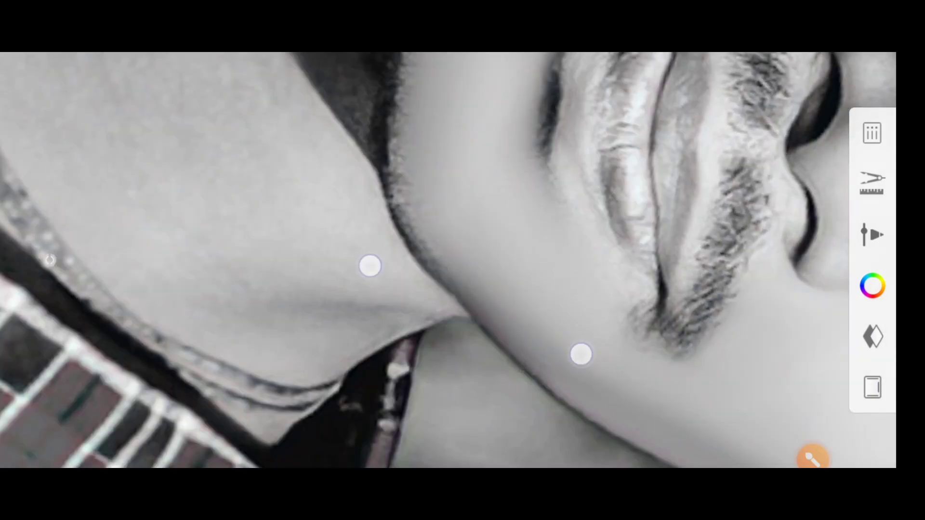
{"action": "mouse_move", "coordinate": [370, 266]}
{"action": "left_mouse_down"}
{"action": "mouse_move", "coordinate": [471, 192]}
{"action": "mouse_move", "coordinate": [412, 330]}
{"action": "mouse_move", "coordinate": [319, 274]}
{"action": "mouse_move", "coordinate": [282, 213]}
{"action": "mouse_move", "coordinate": [395, 166]}
{"action": "mouse_move", "coordinate": [589, 350]}
{"action": "left_mouse_up"}
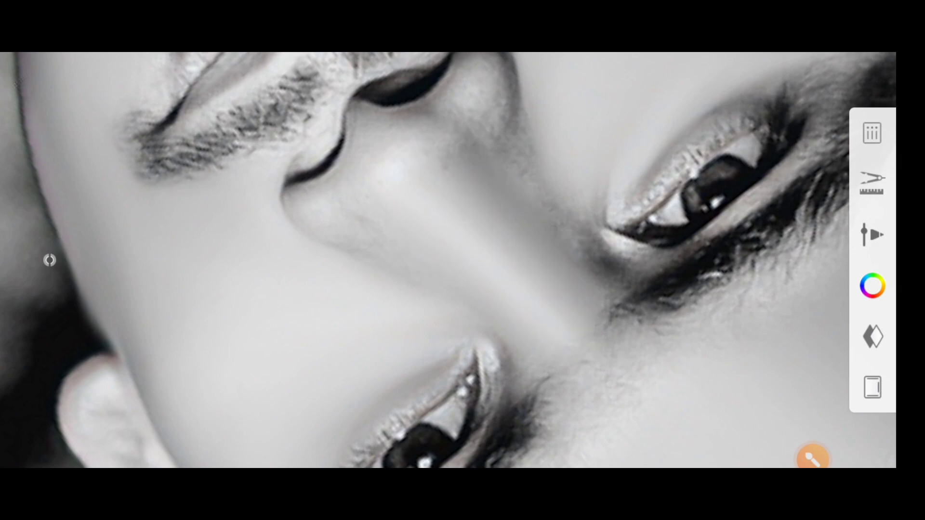
{"action": "mouse_move", "coordinate": [339, 203]}
{"action": "left_mouse_down"}
{"action": "mouse_move", "coordinate": [313, 216]}
{"action": "mouse_move", "coordinate": [338, 196]}
{"action": "mouse_move", "coordinate": [425, 344]}
{"action": "mouse_move", "coordinate": [291, 186]}
{"action": "mouse_move", "coordinate": [602, 331]}
{"action": "mouse_move", "coordinate": [511, 342]}
{"action": "mouse_move", "coordinate": [409, 216]}
{"action": "mouse_move", "coordinate": [485, 218]}
{"action": "mouse_move", "coordinate": [562, 363]}
{"action": "mouse_move", "coordinate": [493, 371]}
{"action": "mouse_move", "coordinate": [592, 388]}
{"action": "left_mouse_up"}
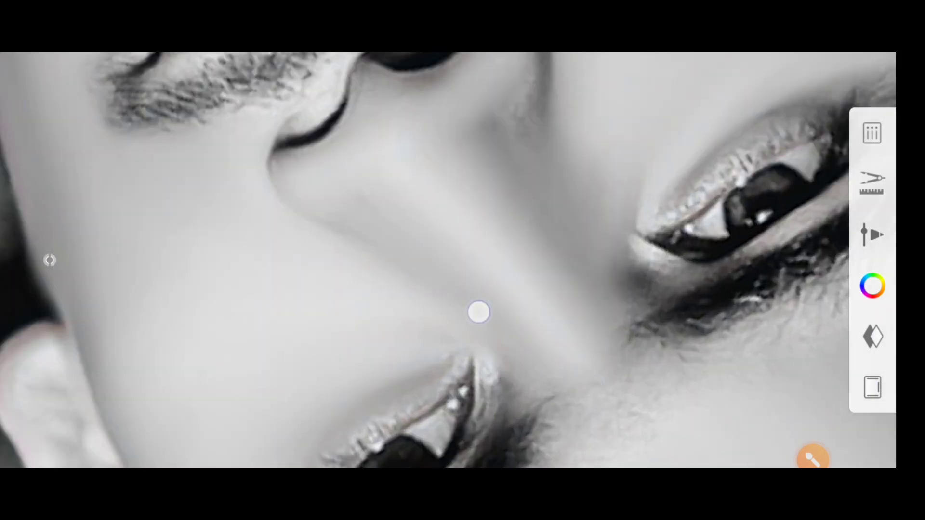
{"action": "mouse_move", "coordinate": [478, 312]}
{"action": "left_mouse_down"}
{"action": "mouse_move", "coordinate": [380, 210]}
{"action": "mouse_move", "coordinate": [404, 184]}
{"action": "left_mouse_up"}
{"action": "mouse_move", "coordinate": [503, 453]}
{"action": "left_mouse_down"}
{"action": "mouse_move", "coordinate": [443, 414]}
{"action": "mouse_move", "coordinate": [663, 328]}
{"action": "mouse_move", "coordinate": [714, 334]}
{"action": "left_mouse_up"}
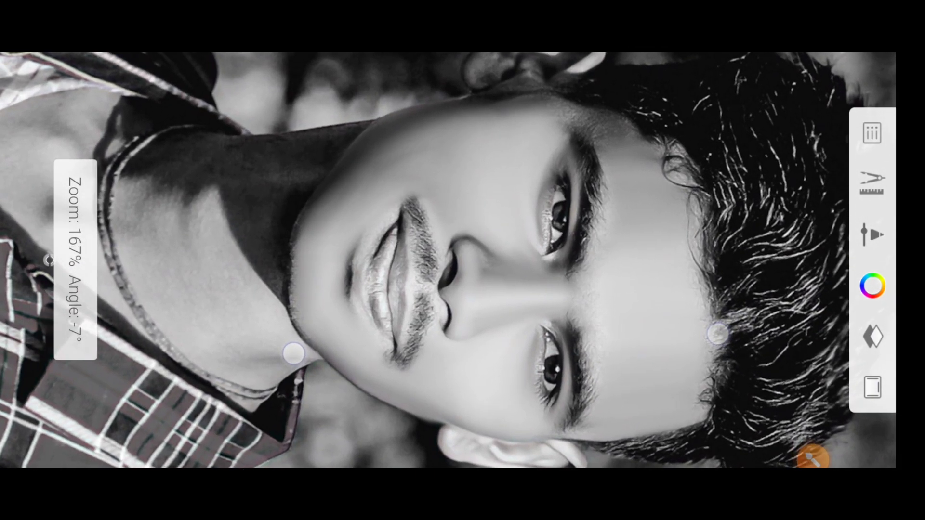
Step: Try Overlay on the fourth layer, then set its blend mode back to Color
{"action": "left_click", "coordinate": [874, 340]}
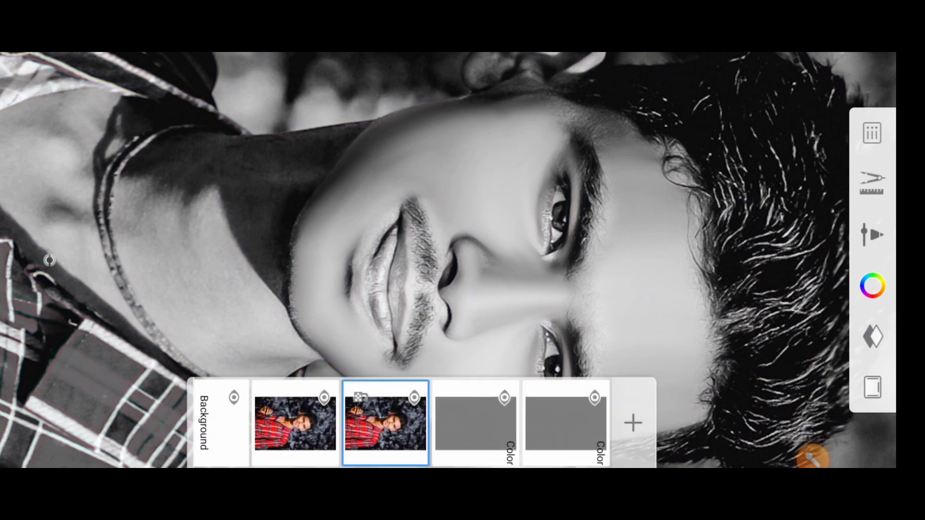
{"action": "left_click", "coordinate": [475, 424]}
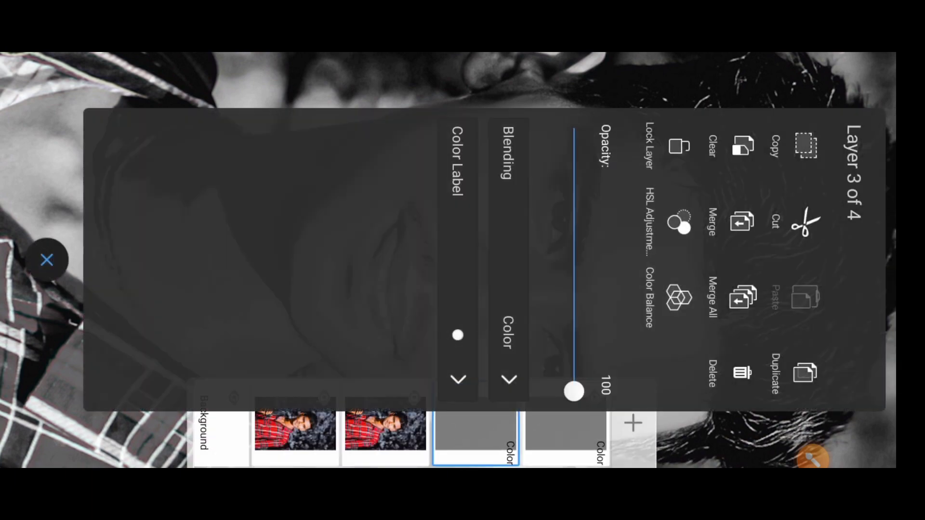
{"action": "left_click", "coordinate": [502, 326]}
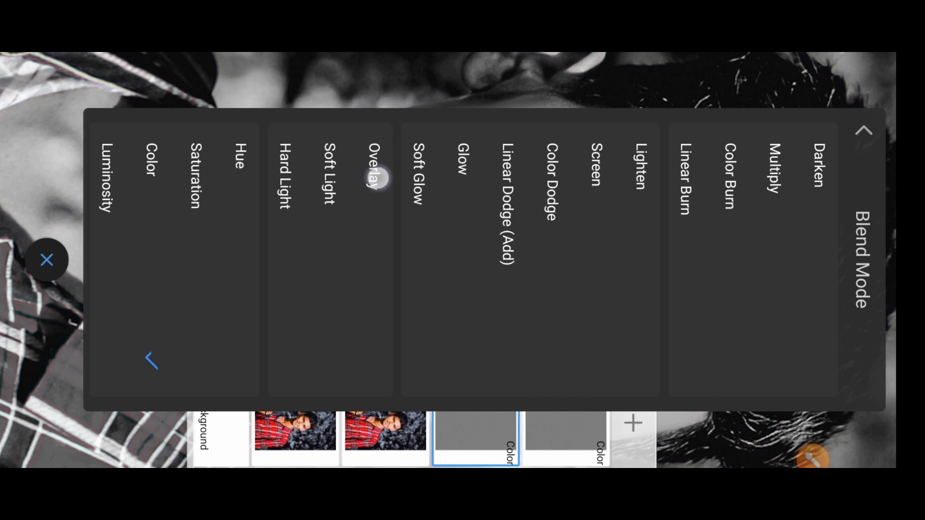
{"action": "left_click", "coordinate": [378, 178]}
{"action": "left_click", "coordinate": [510, 319]}
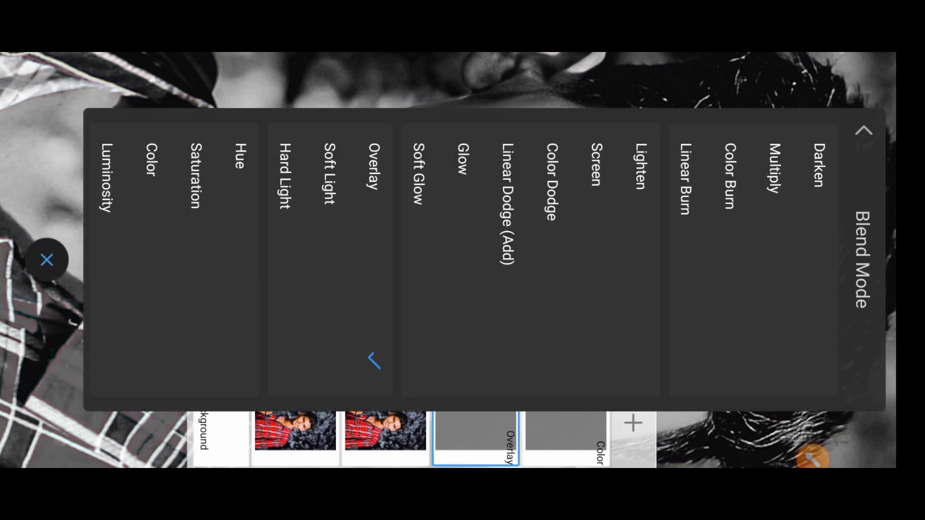
{"action": "left_click", "coordinate": [158, 196]}
Step: Set the top layer's blend mode to Overlay
{"action": "left_click", "coordinate": [458, 423]}
{"action": "left_click", "coordinate": [562, 423]}
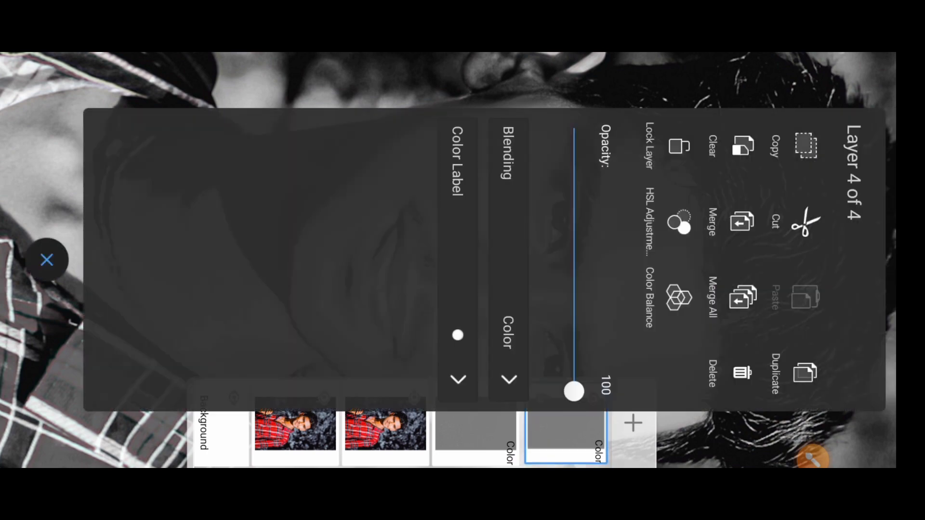
{"action": "left_click", "coordinate": [507, 322]}
{"action": "left_click", "coordinate": [371, 174]}
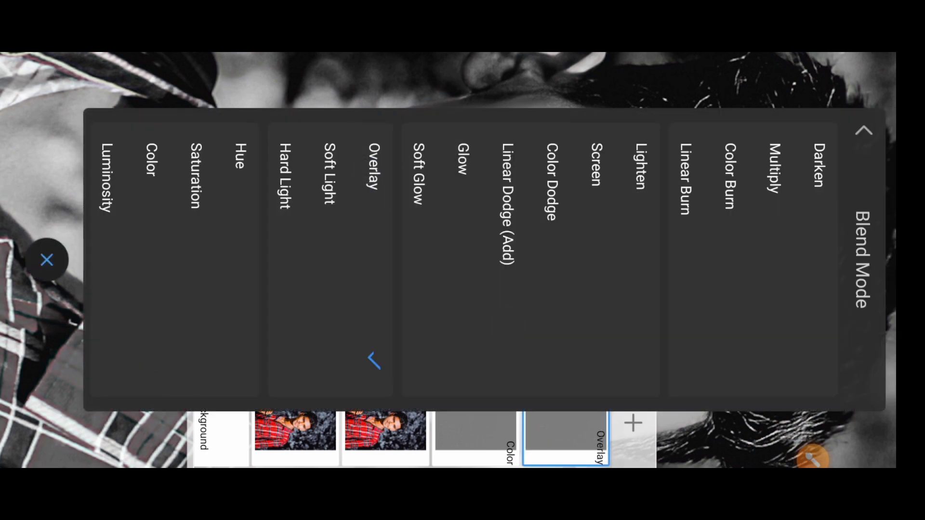
Step: Set the Color layer's blend mode to Color
{"action": "left_click", "coordinate": [47, 260]}
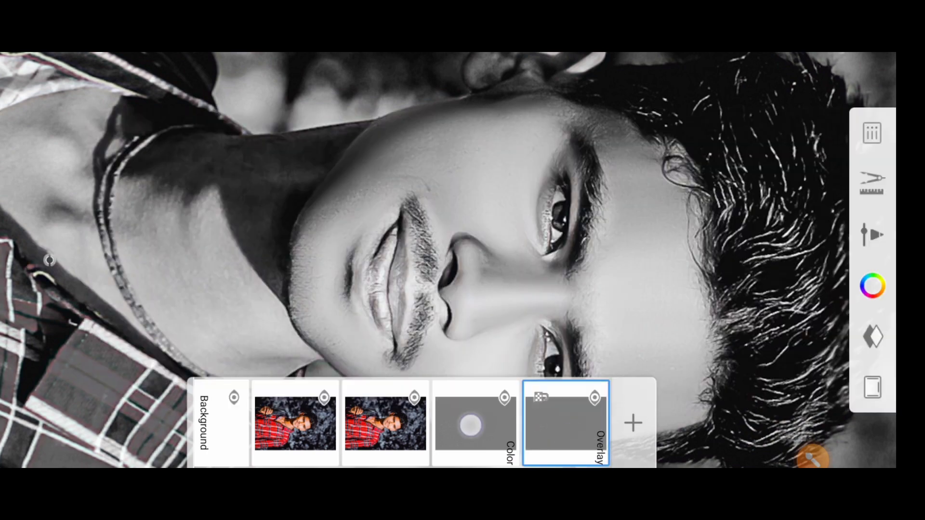
{"action": "left_click", "coordinate": [475, 431]}
{"action": "left_click", "coordinate": [508, 322]}
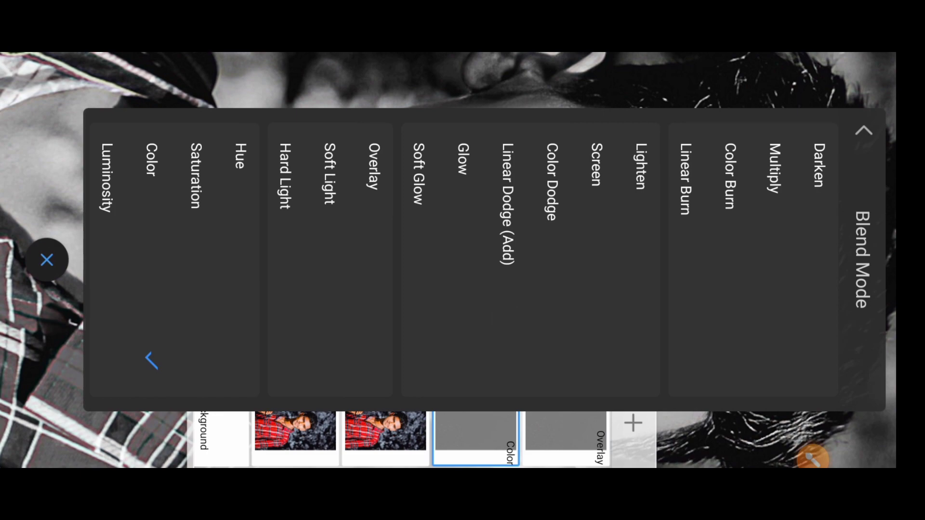
{"action": "left_click", "coordinate": [374, 167]}
Step: Zoom in and lighten the skin near the brow with soft highlight strokes
{"action": "scroll", "coordinate": [427, 281], "scroll_direction": "up", "scroll_amount": 1}
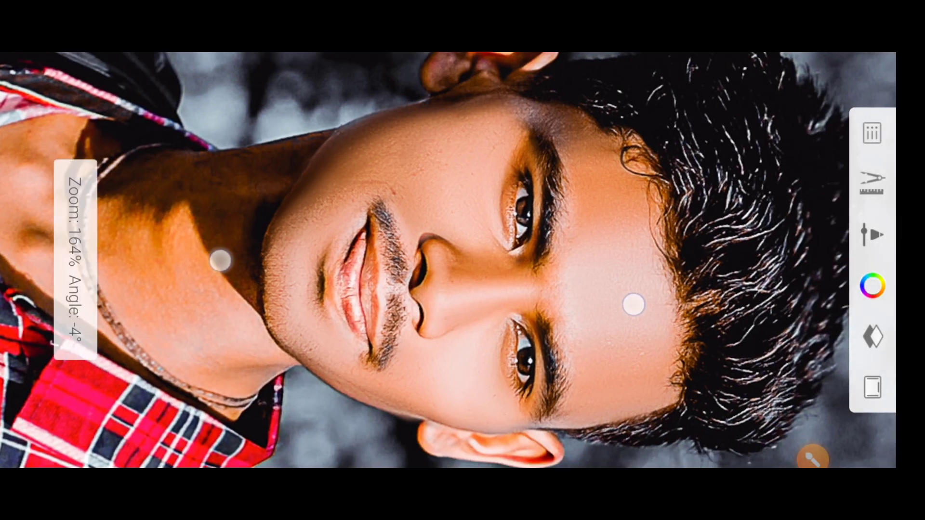
{"action": "scroll", "coordinate": [500, 369], "scroll_direction": "up", "scroll_amount": 2}
{"action": "scroll", "coordinate": [482, 313], "scroll_direction": "up", "scroll_amount": 2}
{"action": "scroll", "coordinate": [498, 253], "scroll_direction": "up", "scroll_amount": 2}
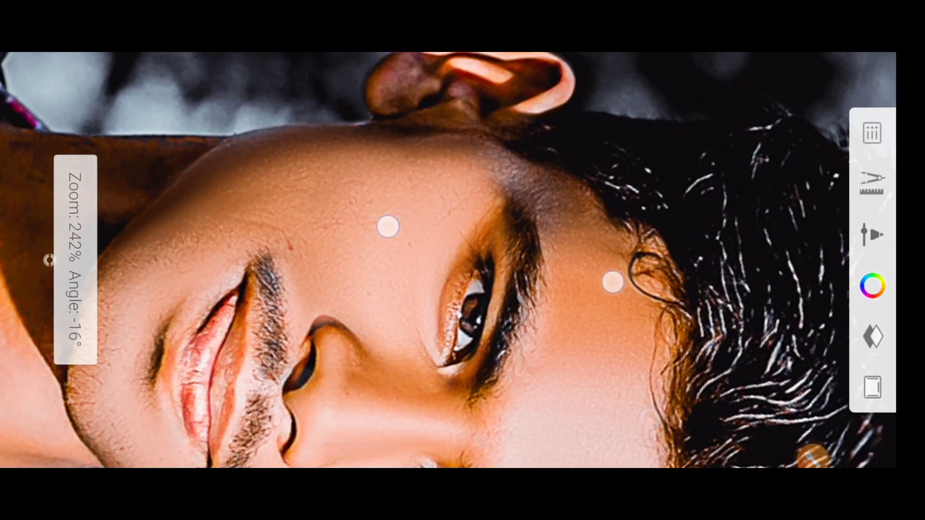
{"action": "scroll", "coordinate": [498, 253], "scroll_direction": "up", "scroll_amount": 3}
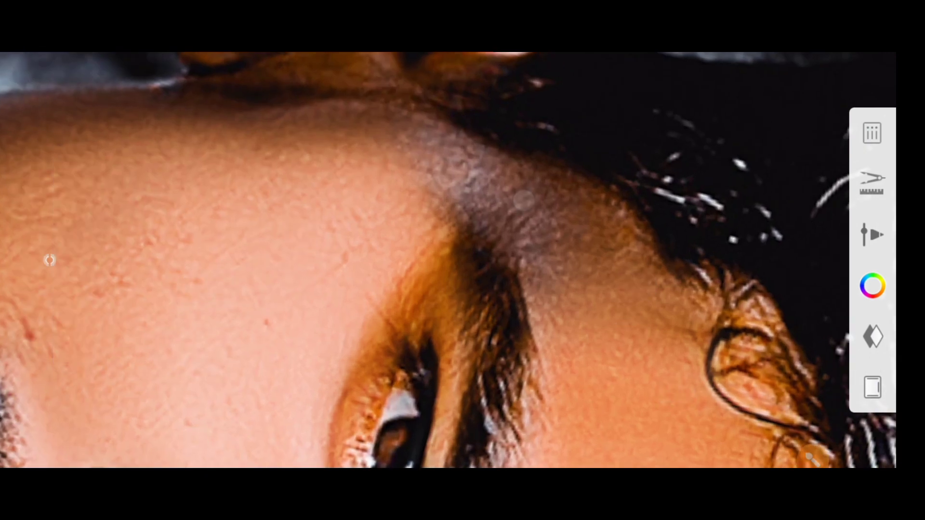
{"action": "left_click_drag", "start_coordinate": [292, 277], "coordinate": [335, 233]}
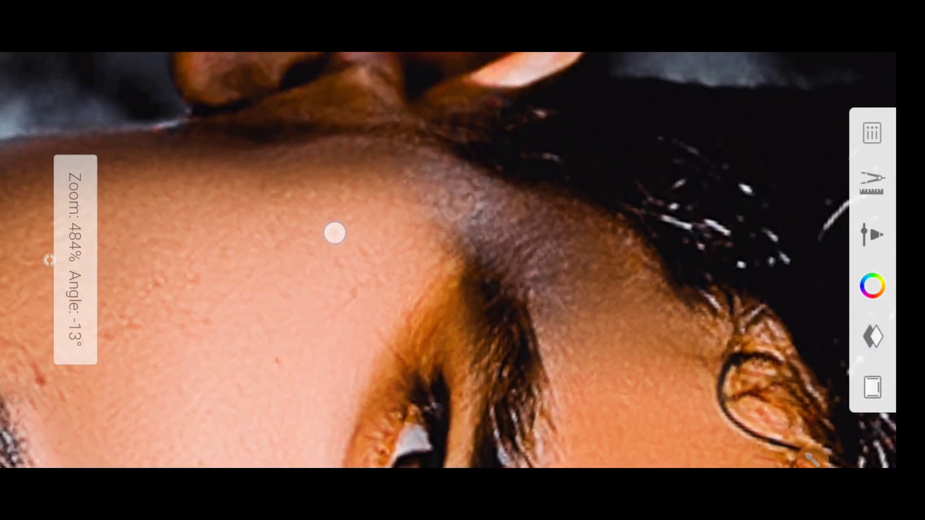
{"action": "left_click_drag", "start_coordinate": [588, 246], "coordinate": [416, 216]}
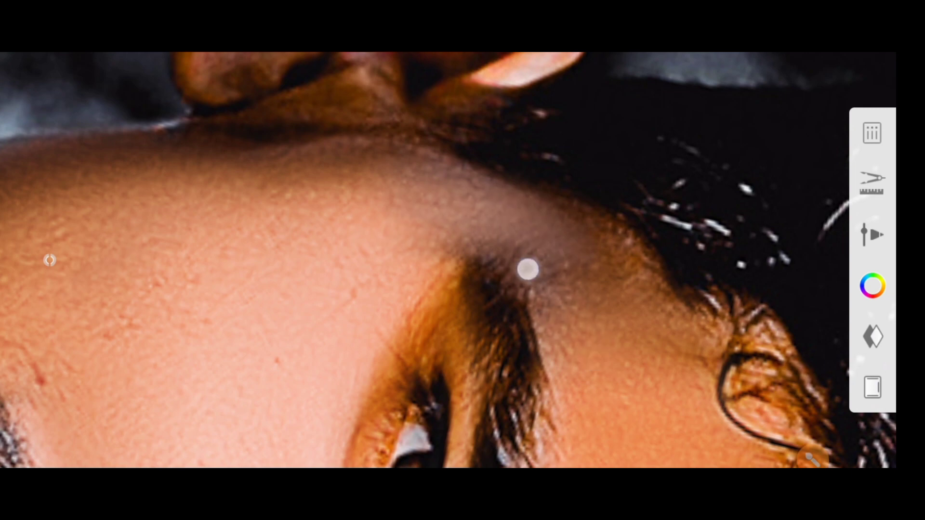
{"action": "left_click_drag", "start_coordinate": [528, 269], "coordinate": [599, 380]}
{"action": "mouse_move", "coordinate": [458, 161]}
{"action": "left_mouse_down"}
{"action": "mouse_move", "coordinate": [414, 174]}
{"action": "mouse_move", "coordinate": [382, 235]}
{"action": "mouse_move", "coordinate": [405, 220]}
{"action": "mouse_move", "coordinate": [315, 271]}
{"action": "left_mouse_up"}
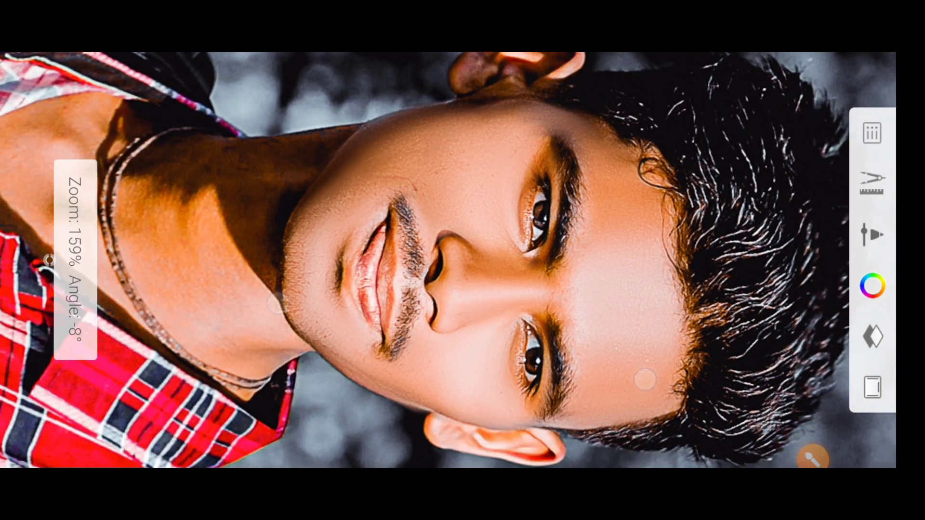
Step: Zoom over the eyebrow and ear into the neck and check the smudge brush settings
{"action": "mouse_move", "coordinate": [318, 376]}
{"action": "left_mouse_down"}
{"action": "mouse_move", "coordinate": [299, 347]}
{"action": "mouse_move", "coordinate": [287, 277]}
{"action": "mouse_move", "coordinate": [366, 337]}
{"action": "mouse_move", "coordinate": [337, 309]}
{"action": "left_mouse_up"}
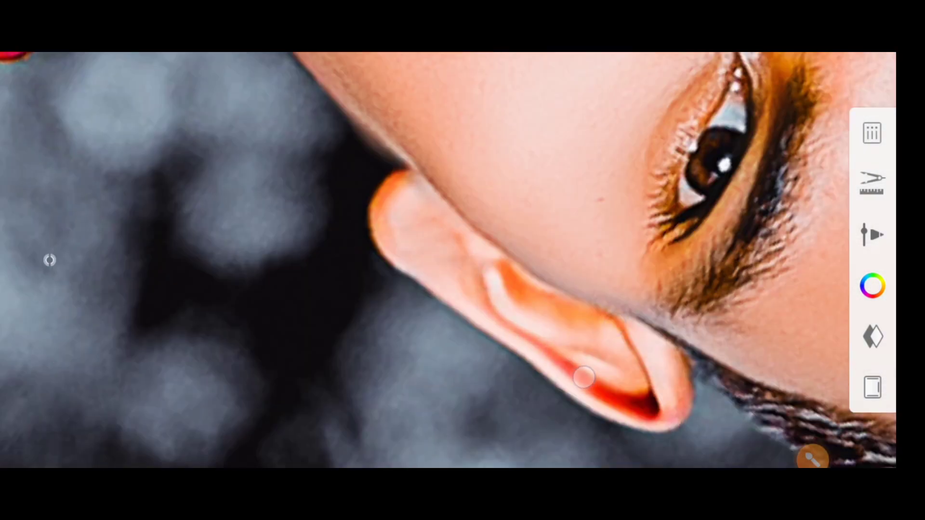
{"action": "mouse_move", "coordinate": [678, 411]}
{"action": "left_mouse_down"}
{"action": "mouse_move", "coordinate": [328, 258]}
{"action": "mouse_move", "coordinate": [386, 334]}
{"action": "mouse_move", "coordinate": [470, 153]}
{"action": "left_mouse_up"}
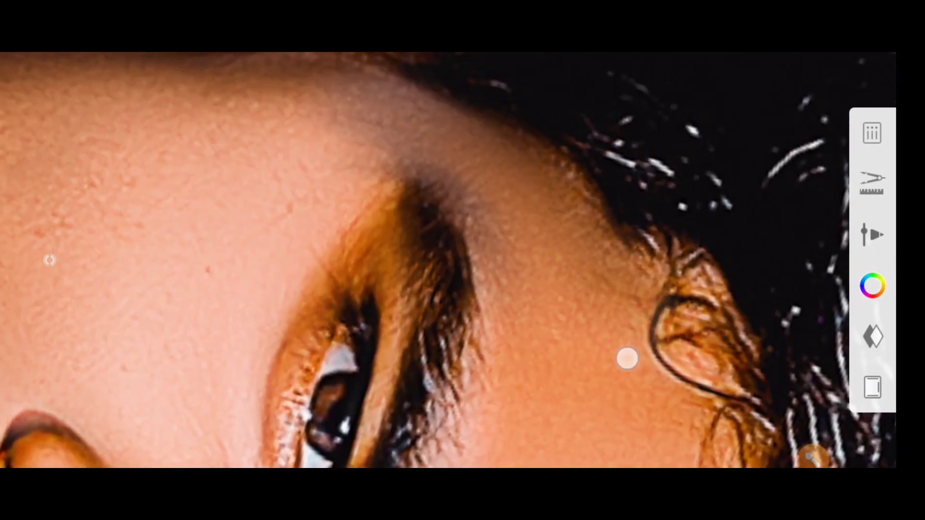
{"action": "mouse_move", "coordinate": [625, 357]}
{"action": "left_mouse_down"}
{"action": "mouse_move", "coordinate": [602, 304]}
{"action": "mouse_move", "coordinate": [411, 170]}
{"action": "mouse_move", "coordinate": [341, 210]}
{"action": "mouse_move", "coordinate": [365, 249]}
{"action": "mouse_move", "coordinate": [613, 227]}
{"action": "mouse_move", "coordinate": [603, 307]}
{"action": "left_mouse_up"}
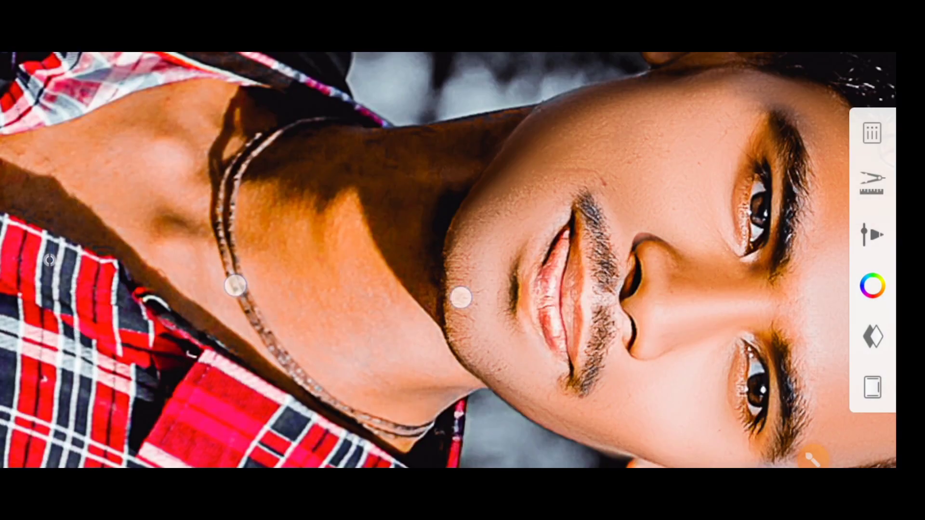
{"action": "left_click_drag", "start_coordinate": [458, 295], "coordinate": [648, 376]}
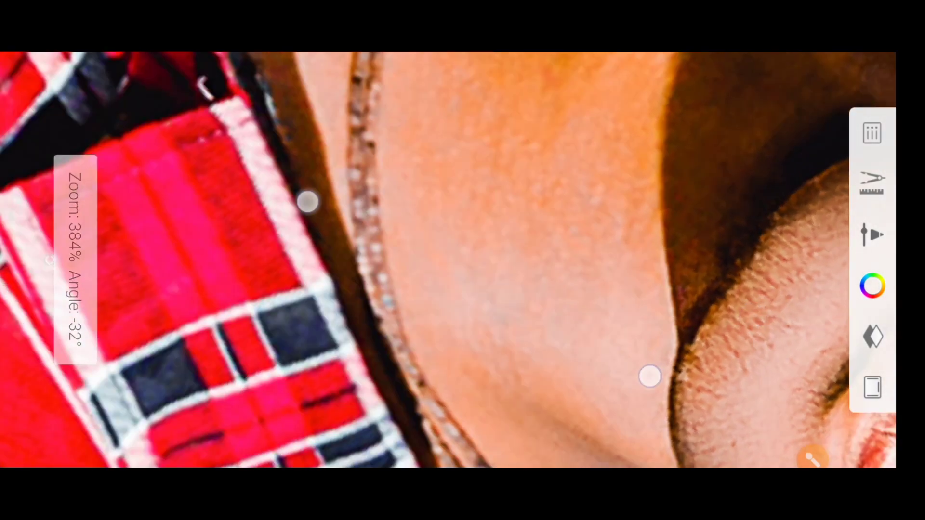
{"action": "left_click", "coordinate": [812, 458]}
{"action": "left_click", "coordinate": [636, 451]}
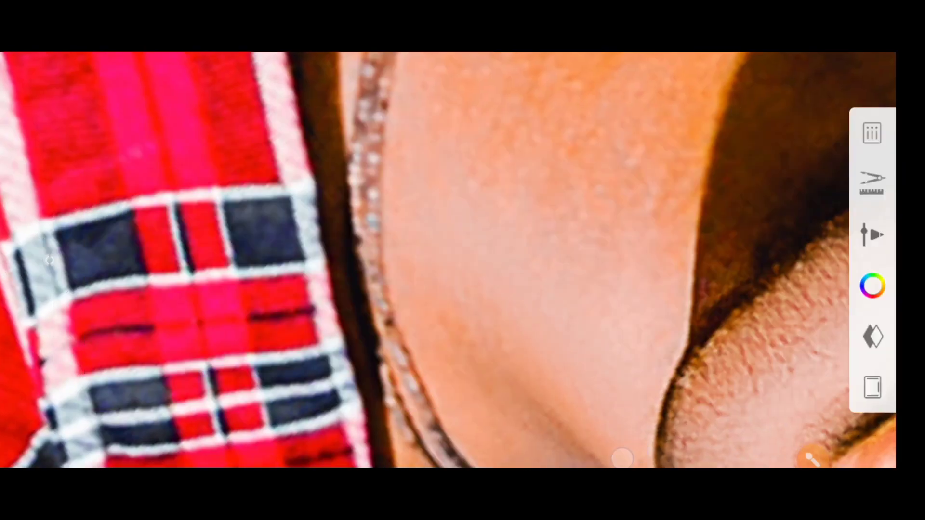
Step: Work over the neck, chain and shoulder edge
{"action": "mouse_move", "coordinate": [622, 457]}
{"action": "left_mouse_down"}
{"action": "mouse_move", "coordinate": [421, 194]}
{"action": "mouse_move", "coordinate": [501, 266]}
{"action": "left_mouse_up"}
{"action": "left_click_drag", "start_coordinate": [445, 111], "coordinate": [408, 165]}
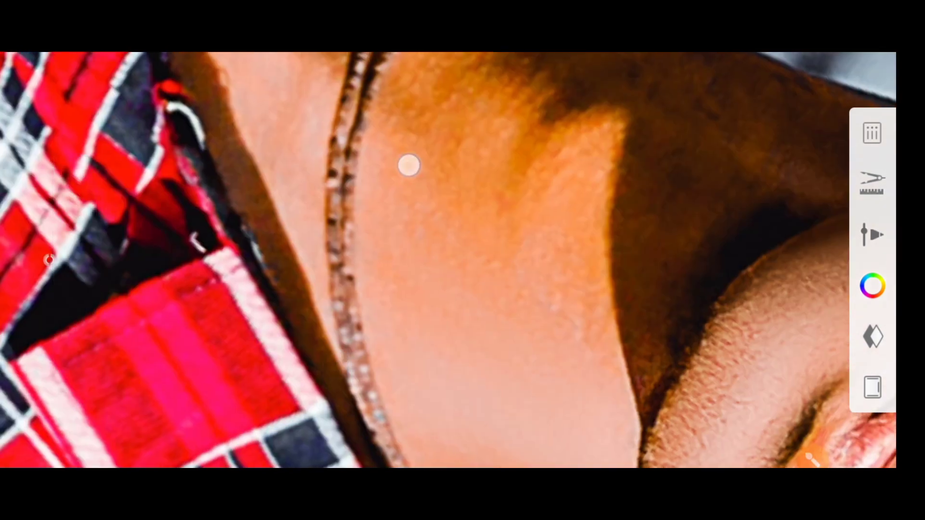
{"action": "left_click_drag", "start_coordinate": [578, 249], "coordinate": [434, 287]}
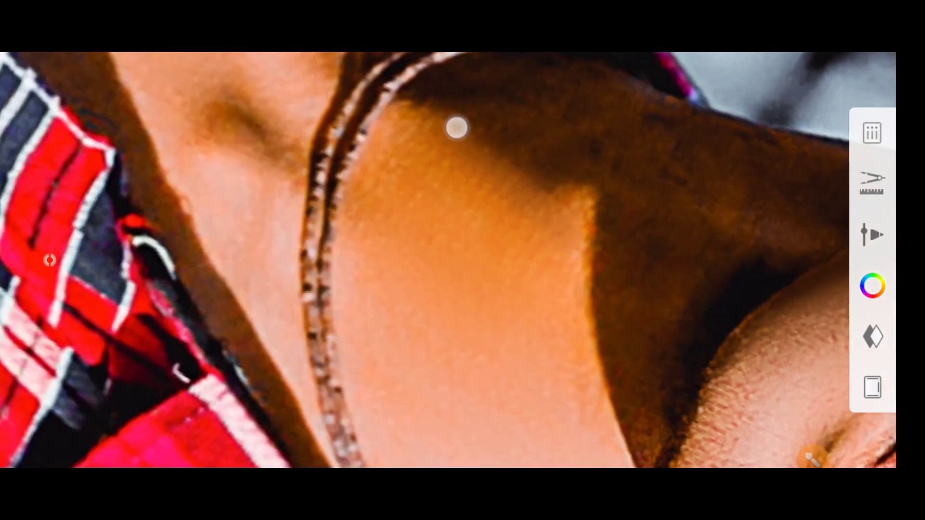
{"action": "left_click_drag", "start_coordinate": [335, 252], "coordinate": [514, 188]}
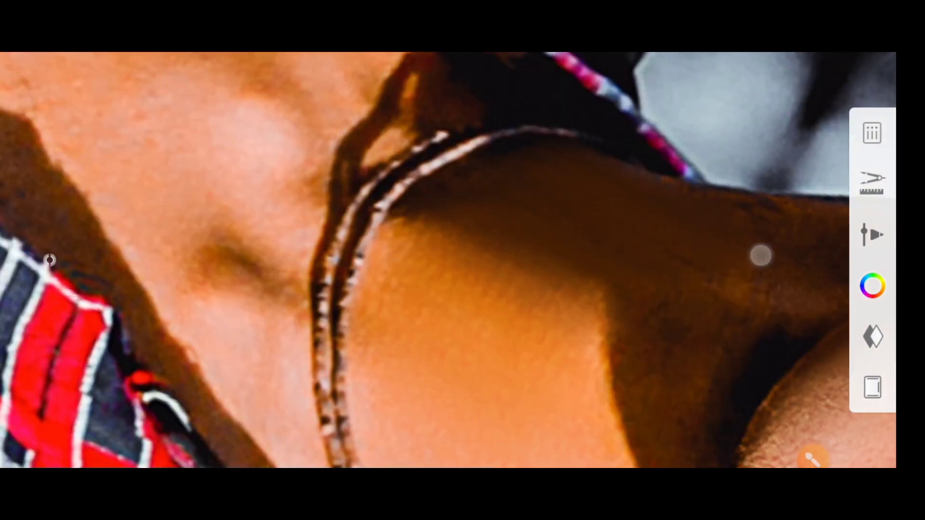
{"action": "mouse_move", "coordinate": [760, 255]}
{"action": "left_mouse_down"}
{"action": "mouse_move", "coordinate": [648, 337]}
{"action": "mouse_move", "coordinate": [457, 225]}
{"action": "left_mouse_up"}
{"action": "left_click_drag", "start_coordinate": [471, 399], "coordinate": [584, 303]}
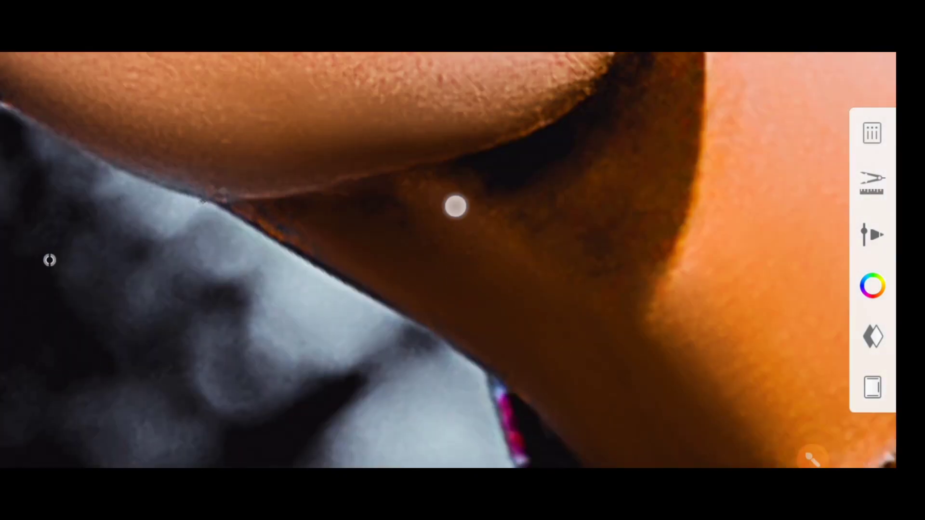
Step: Smooth the chin, neck and plaid collar around the necklace
{"action": "mouse_move", "coordinate": [313, 217]}
{"action": "left_mouse_down"}
{"action": "mouse_move", "coordinate": [403, 213]}
{"action": "mouse_move", "coordinate": [469, 284]}
{"action": "mouse_move", "coordinate": [612, 299]}
{"action": "left_mouse_up"}
{"action": "mouse_move", "coordinate": [415, 231]}
{"action": "left_mouse_down"}
{"action": "mouse_move", "coordinate": [611, 371]}
{"action": "mouse_move", "coordinate": [450, 258]}
{"action": "left_mouse_up"}
{"action": "left_click_drag", "start_coordinate": [544, 299], "coordinate": [472, 281]}
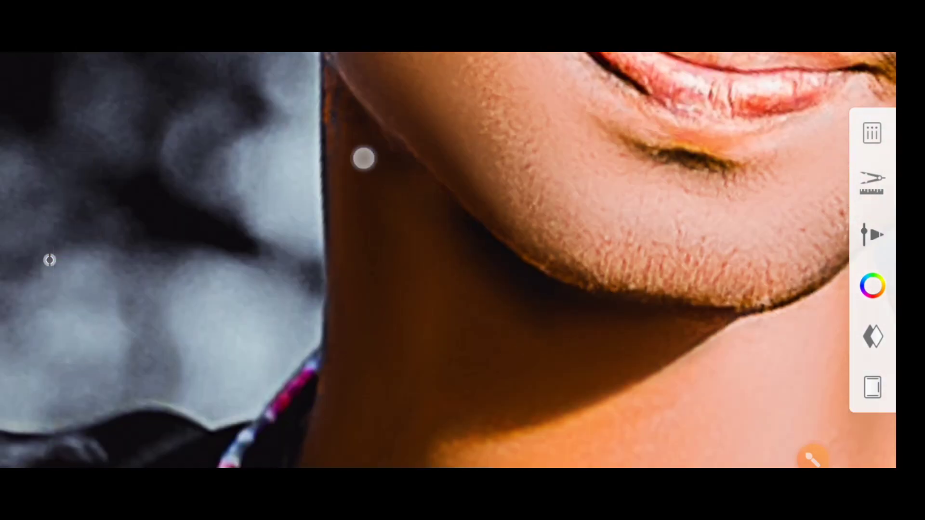
{"action": "mouse_move", "coordinate": [363, 159]}
{"action": "left_mouse_down"}
{"action": "mouse_move", "coordinate": [337, 165]}
{"action": "mouse_move", "coordinate": [415, 330]}
{"action": "mouse_move", "coordinate": [431, 310]}
{"action": "mouse_move", "coordinate": [510, 347]}
{"action": "mouse_move", "coordinate": [441, 264]}
{"action": "mouse_move", "coordinate": [311, 300]}
{"action": "mouse_move", "coordinate": [310, 228]}
{"action": "left_mouse_up"}
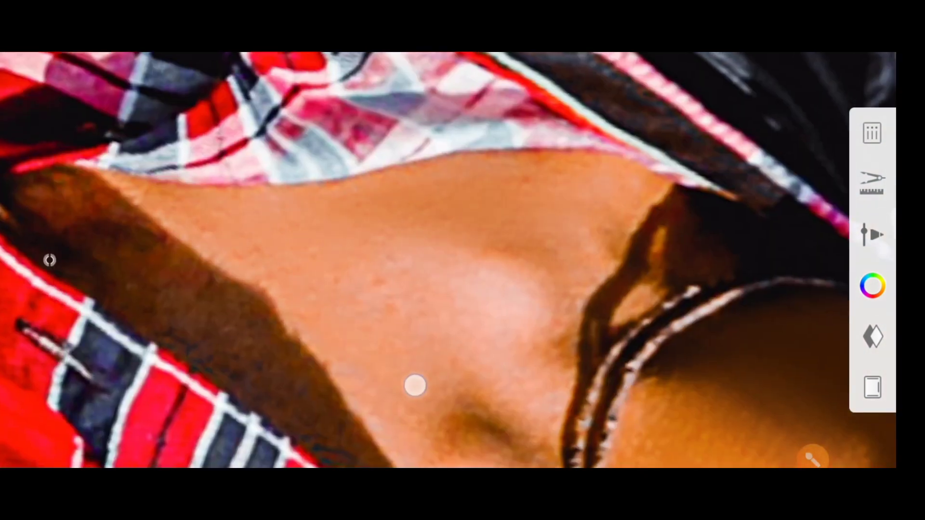
{"action": "left_click_drag", "start_coordinate": [535, 271], "coordinate": [408, 293]}
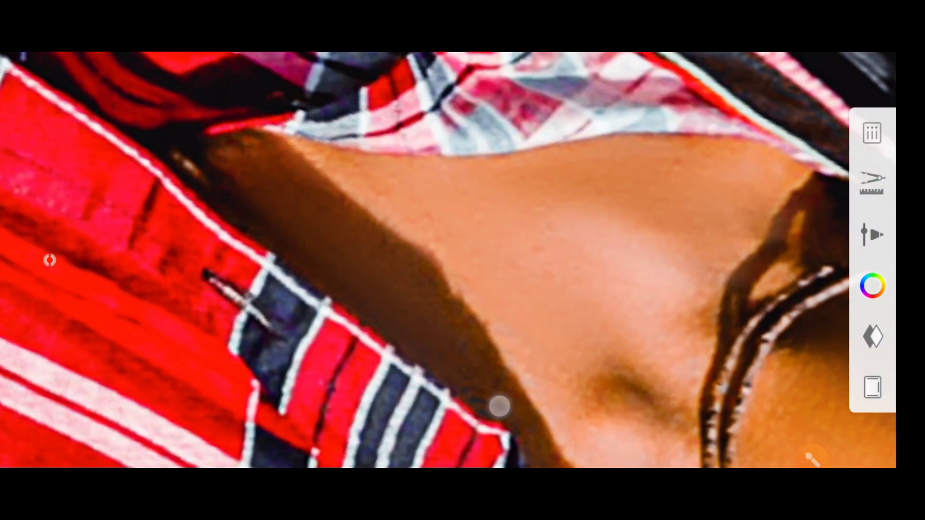
{"action": "left_click_drag", "start_coordinate": [497, 405], "coordinate": [357, 213]}
{"action": "mouse_move", "coordinate": [563, 275]}
{"action": "left_mouse_down"}
{"action": "mouse_move", "coordinate": [545, 157]}
{"action": "mouse_move", "coordinate": [435, 259]}
{"action": "left_mouse_up"}
{"action": "mouse_move", "coordinate": [413, 328]}
{"action": "left_mouse_down"}
{"action": "mouse_move", "coordinate": [369, 299]}
{"action": "mouse_move", "coordinate": [375, 314]}
{"action": "mouse_move", "coordinate": [333, 231]}
{"action": "mouse_move", "coordinate": [699, 420]}
{"action": "mouse_move", "coordinate": [265, 312]}
{"action": "mouse_move", "coordinate": [256, 295]}
{"action": "left_mouse_up"}
Step: Smudge the palm, knuckles and fingers, then zoom out to the full portrait
{"action": "left_click_drag", "start_coordinate": [440, 333], "coordinate": [563, 353]}
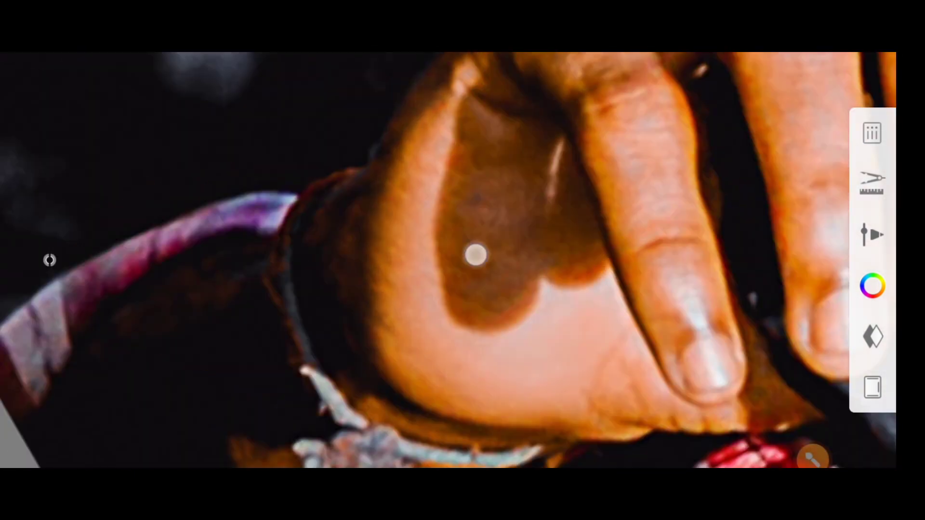
{"action": "mouse_move", "coordinate": [475, 254]}
{"action": "left_mouse_down"}
{"action": "mouse_move", "coordinate": [541, 385]}
{"action": "mouse_move", "coordinate": [599, 273]}
{"action": "mouse_move", "coordinate": [599, 429]}
{"action": "left_mouse_up"}
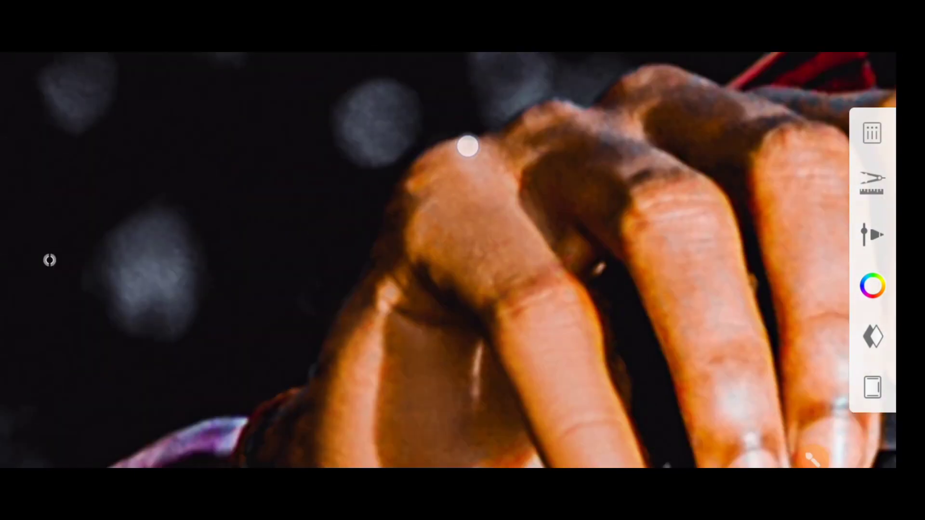
{"action": "mouse_move", "coordinate": [466, 144]}
{"action": "left_mouse_down"}
{"action": "mouse_move", "coordinate": [534, 369]}
{"action": "mouse_move", "coordinate": [540, 240]}
{"action": "mouse_move", "coordinate": [505, 265]}
{"action": "left_mouse_up"}
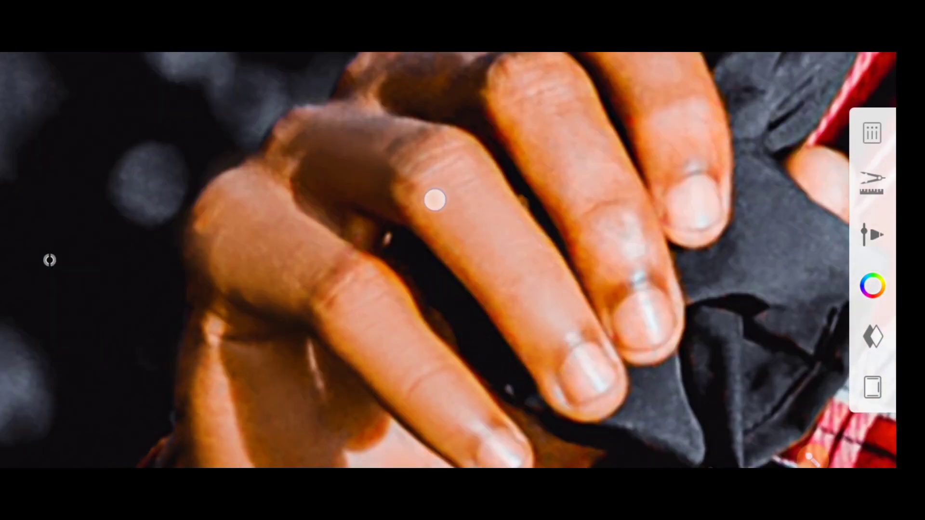
{"action": "left_click_drag", "start_coordinate": [434, 198], "coordinate": [498, 173]}
{"action": "mouse_move", "coordinate": [513, 243]}
{"action": "left_mouse_down"}
{"action": "mouse_move", "coordinate": [355, 175]}
{"action": "mouse_move", "coordinate": [549, 165]}
{"action": "left_mouse_up"}
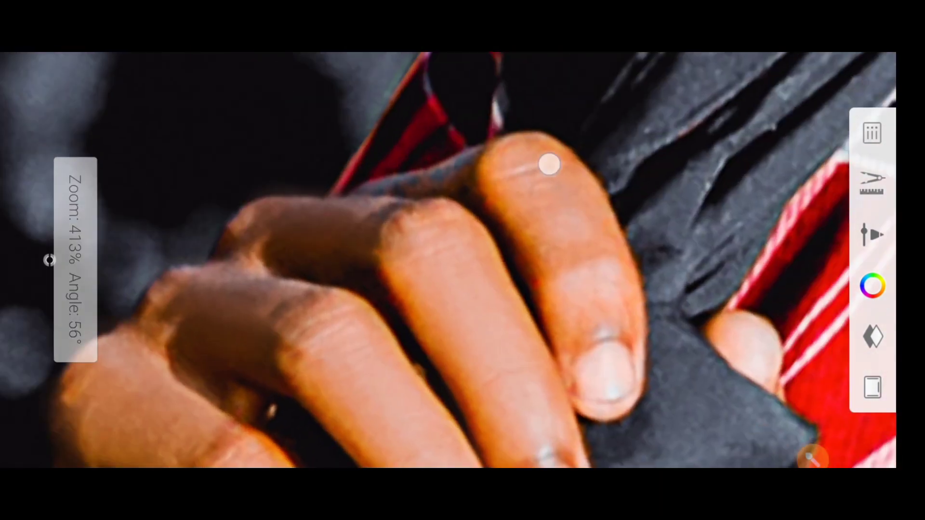
{"action": "mouse_move", "coordinate": [564, 286]}
{"action": "left_mouse_down"}
{"action": "mouse_move", "coordinate": [574, 355]}
{"action": "mouse_move", "coordinate": [479, 271]}
{"action": "mouse_move", "coordinate": [275, 324]}
{"action": "mouse_move", "coordinate": [254, 347]}
{"action": "mouse_move", "coordinate": [337, 279]}
{"action": "left_mouse_up"}
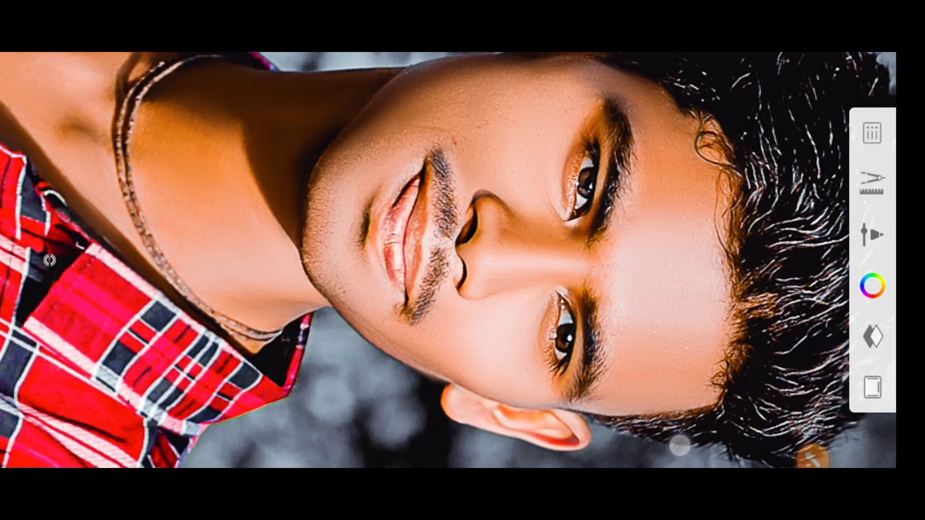
Step: Smooth the cheek and the skin around both eyes, then zoom out
{"action": "mouse_move", "coordinate": [679, 445]}
{"action": "left_mouse_down"}
{"action": "mouse_move", "coordinate": [573, 347]}
{"action": "mouse_move", "coordinate": [580, 421]}
{"action": "left_mouse_up"}
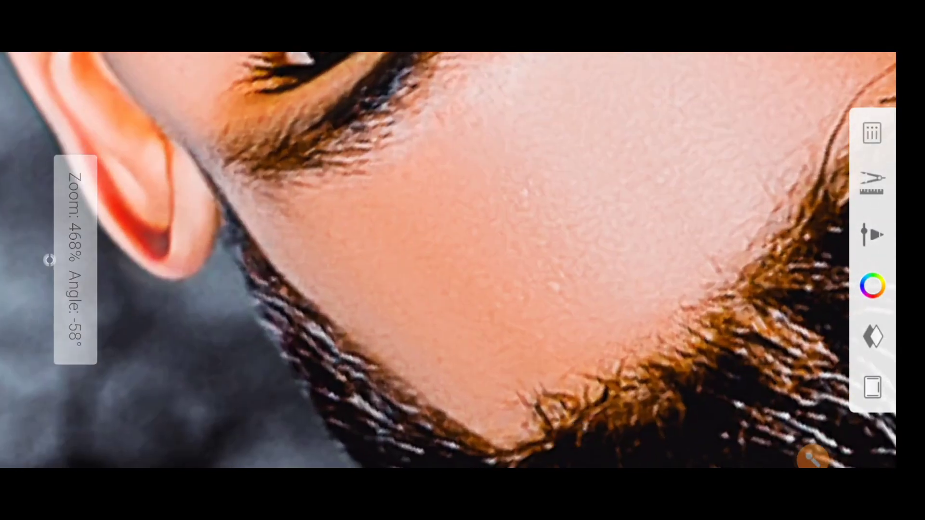
{"action": "left_click_drag", "start_coordinate": [391, 318], "coordinate": [347, 333]}
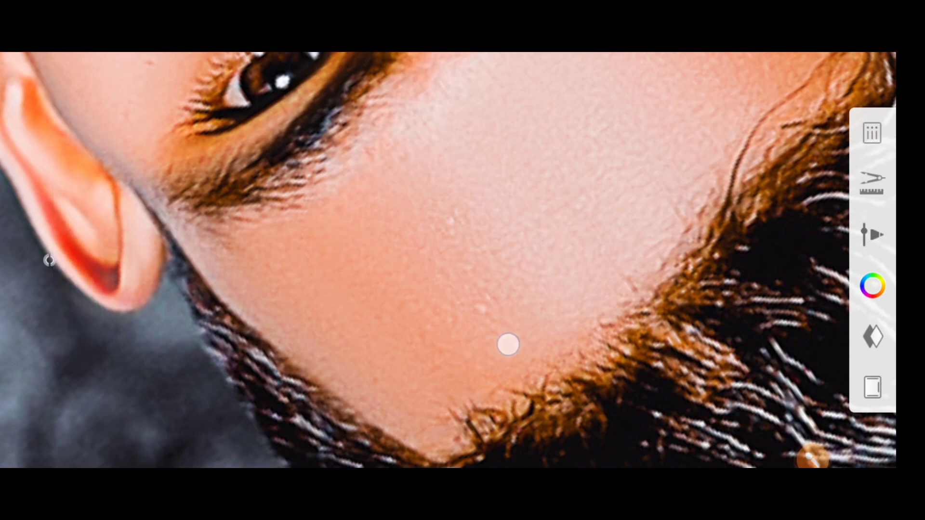
{"action": "left_click_drag", "start_coordinate": [667, 212], "coordinate": [423, 222]}
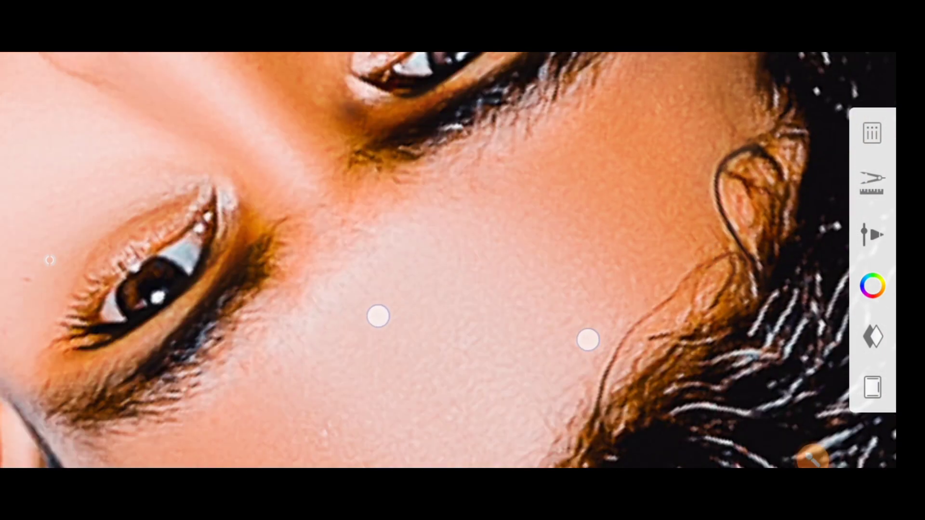
{"action": "left_click_drag", "start_coordinate": [540, 121], "coordinate": [619, 235]}
{"action": "left_click_drag", "start_coordinate": [650, 202], "coordinate": [600, 345]}
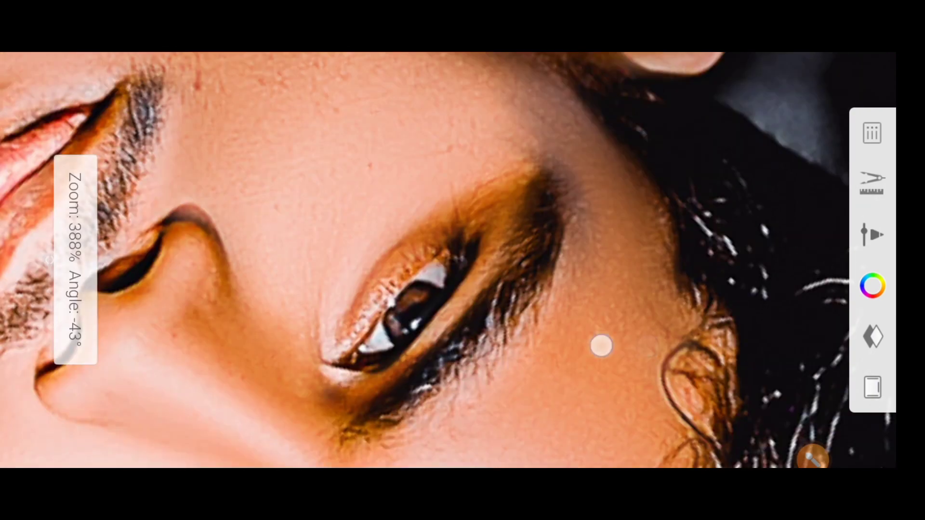
{"action": "mouse_move", "coordinate": [578, 284]}
{"action": "left_mouse_down"}
{"action": "mouse_move", "coordinate": [558, 394]}
{"action": "mouse_move", "coordinate": [549, 348]}
{"action": "mouse_move", "coordinate": [573, 316]}
{"action": "mouse_move", "coordinate": [671, 365]}
{"action": "mouse_move", "coordinate": [724, 359]}
{"action": "left_mouse_up"}
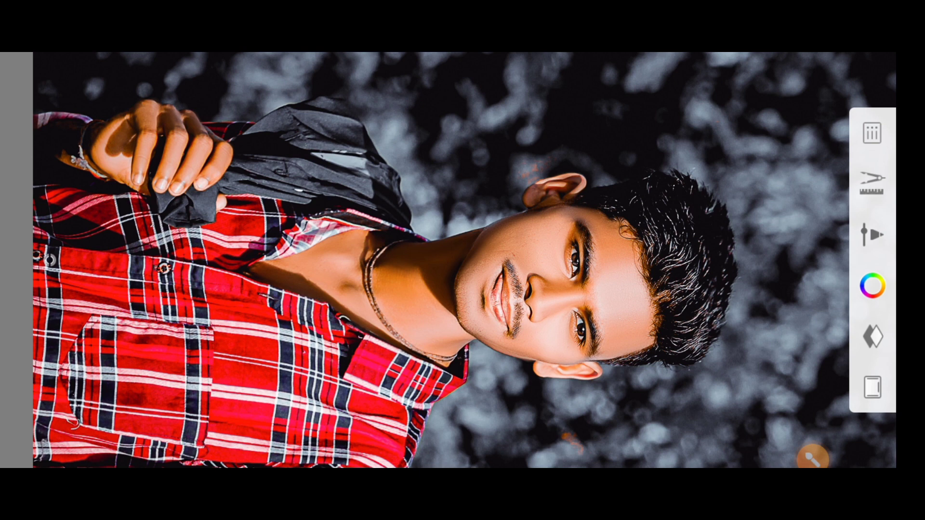
Step: Add a new blank third layer above the two photo layers and keep it selected
{"action": "left_click", "coordinate": [872, 336]}
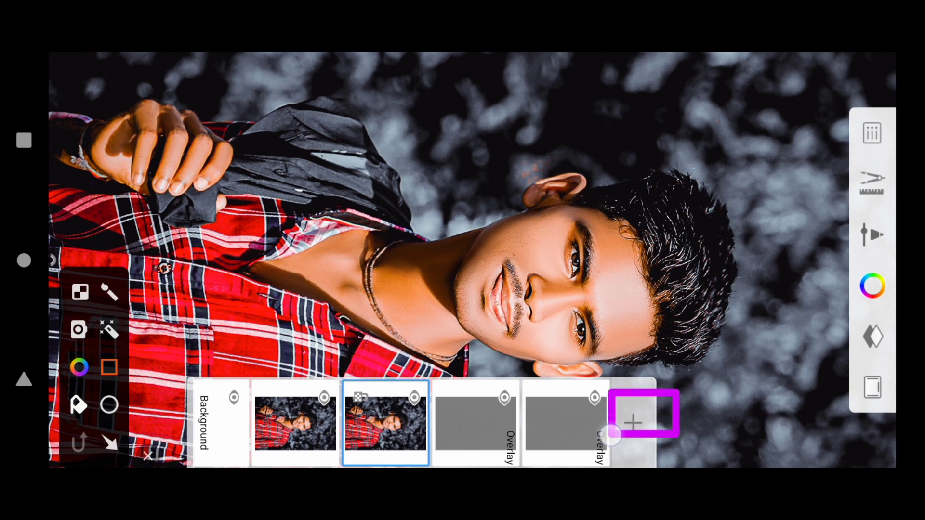
{"action": "left_click", "coordinate": [633, 423]}
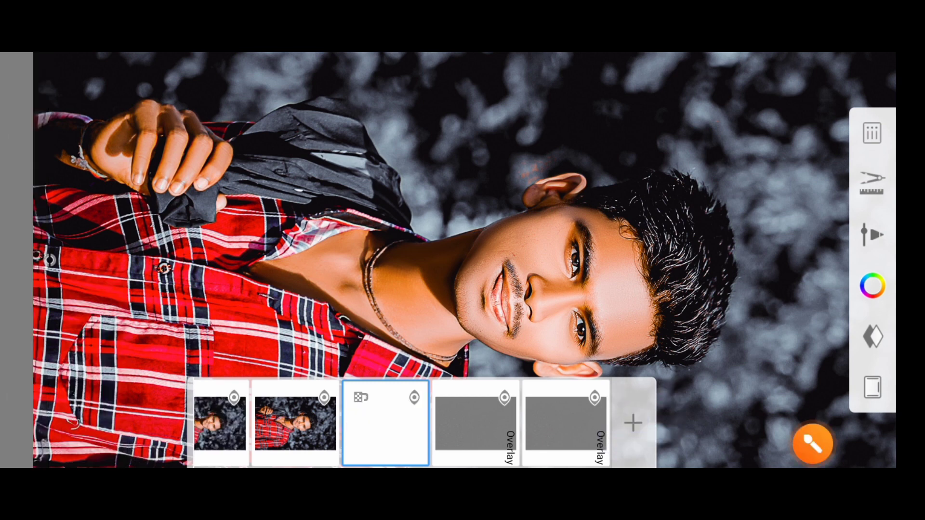
{"action": "left_click", "coordinate": [813, 443]}
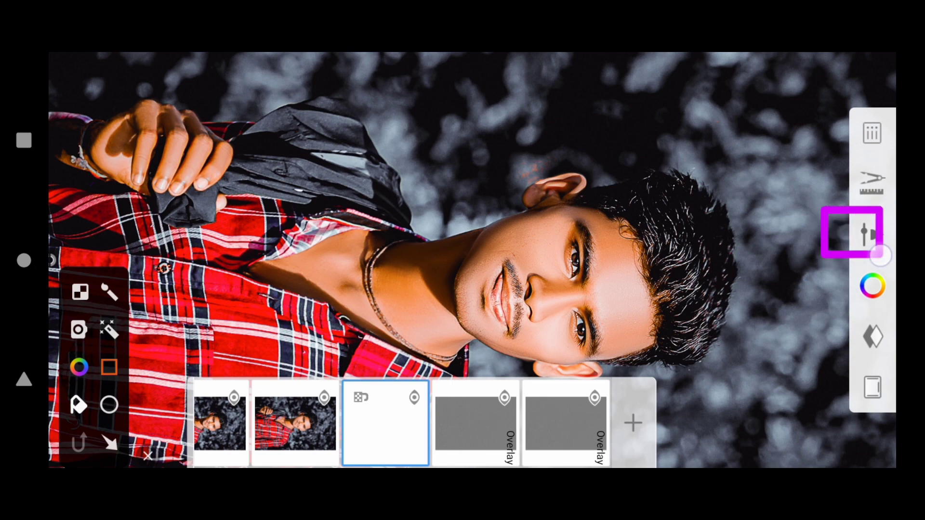
Step: Choose the Flow Airbrush from the Basic brush library
{"action": "left_click", "coordinate": [872, 234]}
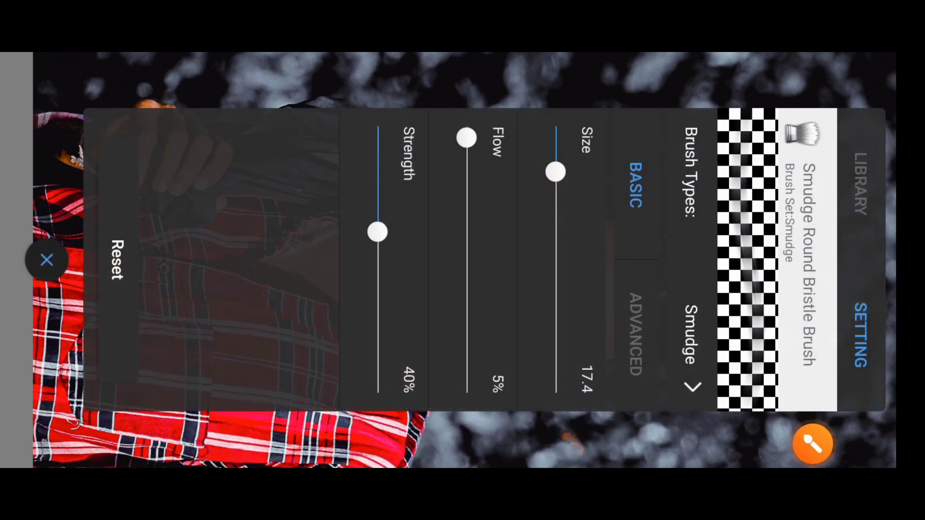
{"action": "left_click", "coordinate": [813, 443]}
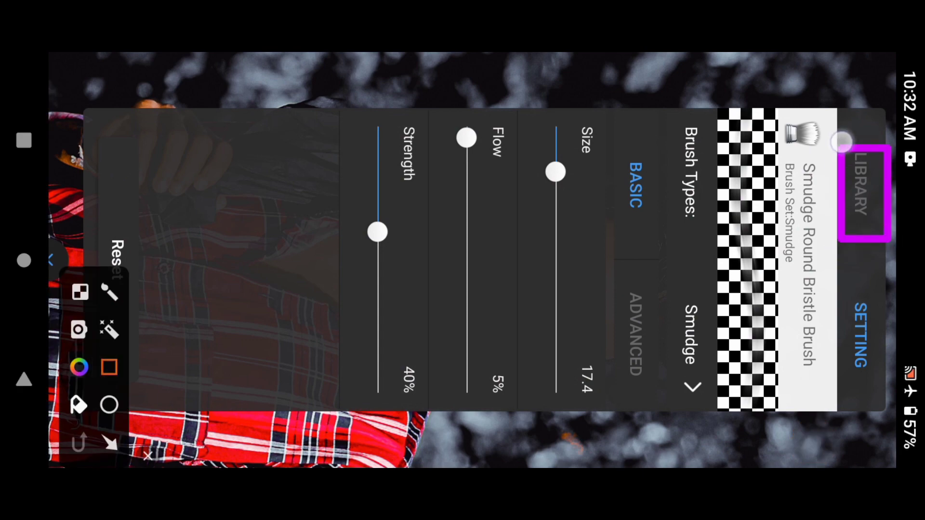
{"action": "left_click", "coordinate": [863, 183]}
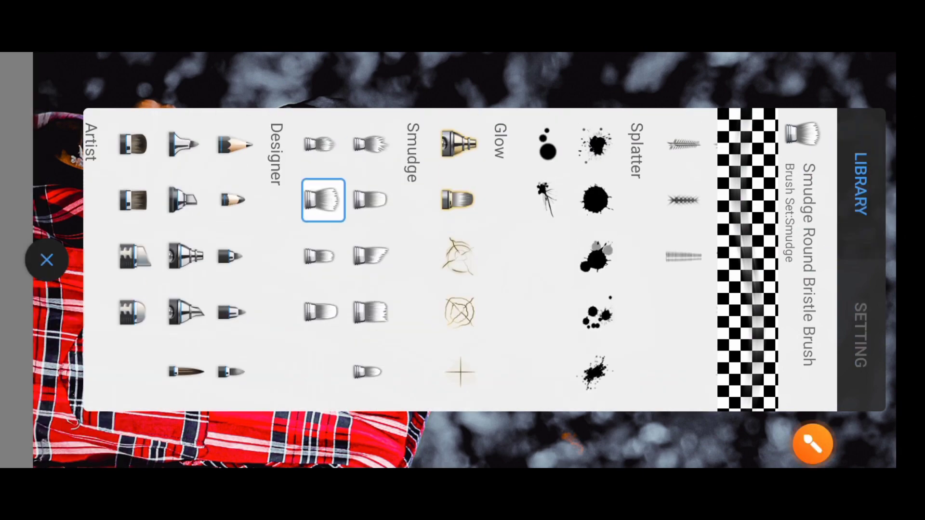
{"action": "scroll", "coordinate": [400, 260], "scroll_direction": "up", "scroll_amount": 10}
{"action": "left_click", "coordinate": [46, 260]}
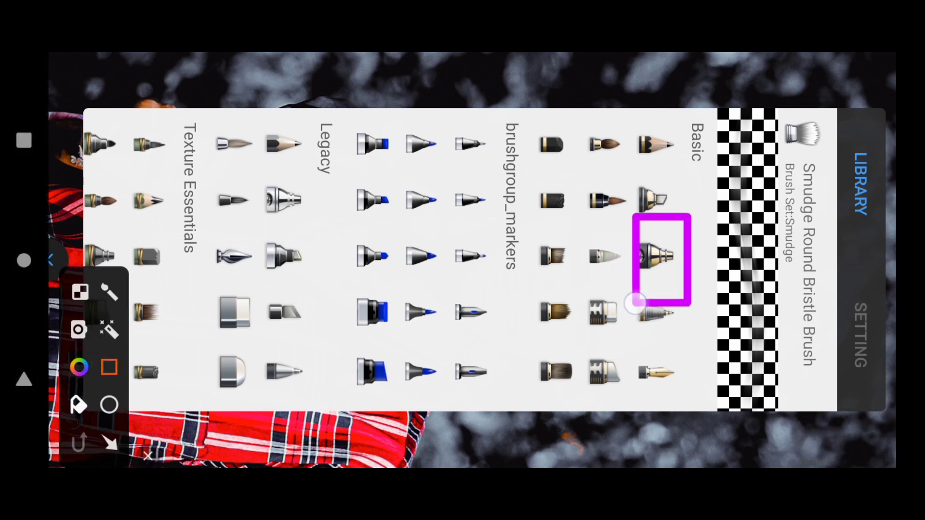
{"action": "left_click", "coordinate": [147, 454]}
{"action": "left_click", "coordinate": [656, 256]}
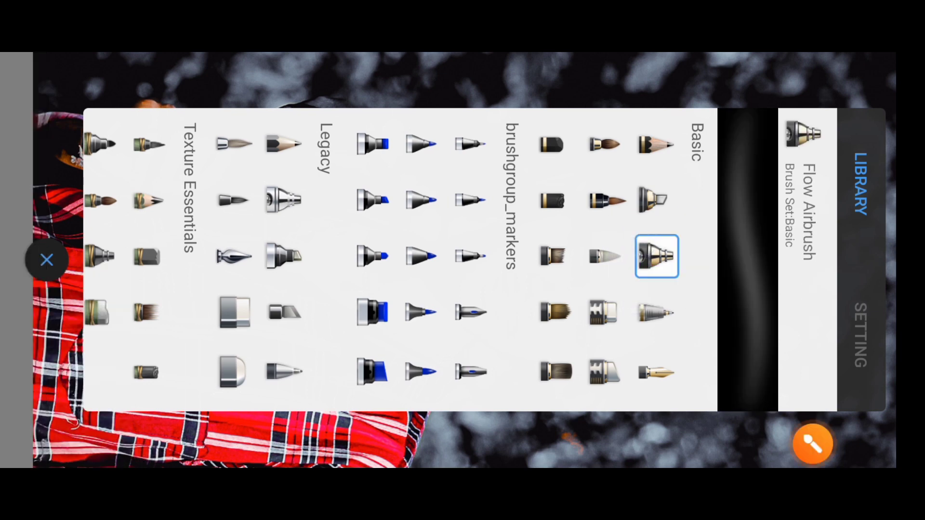
{"action": "left_click", "coordinate": [47, 260]}
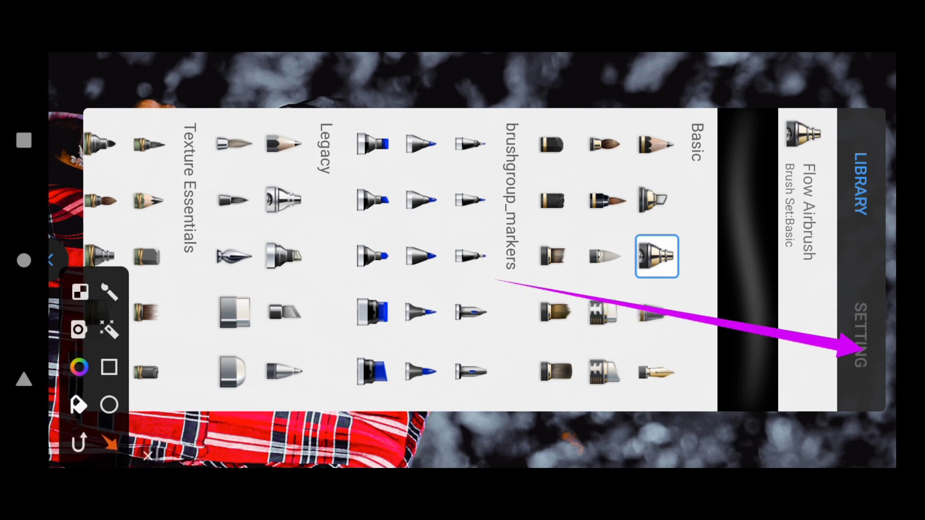
Step: Set the Flow Airbrush opacity to 88% and size to about 18.7
{"action": "left_click", "coordinate": [861, 335]}
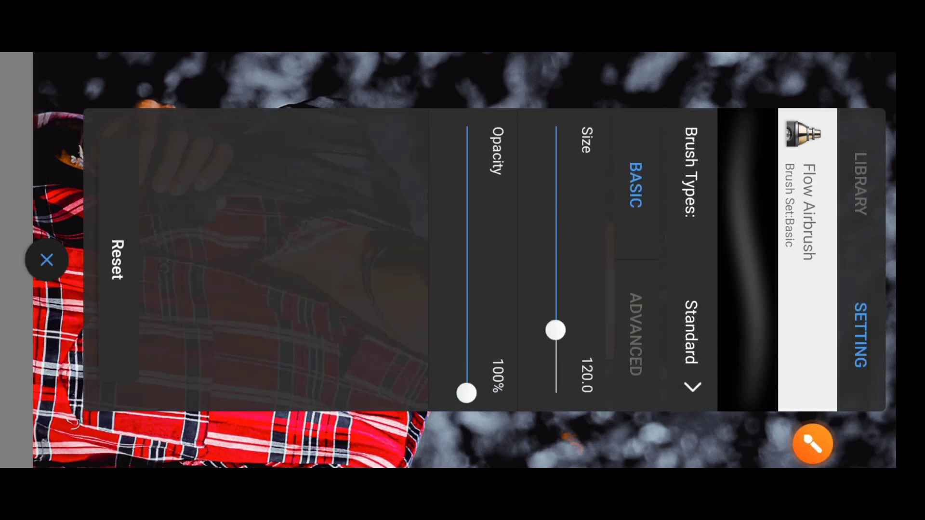
{"action": "left_click_drag", "start_coordinate": [466, 393], "coordinate": [420, 360]}
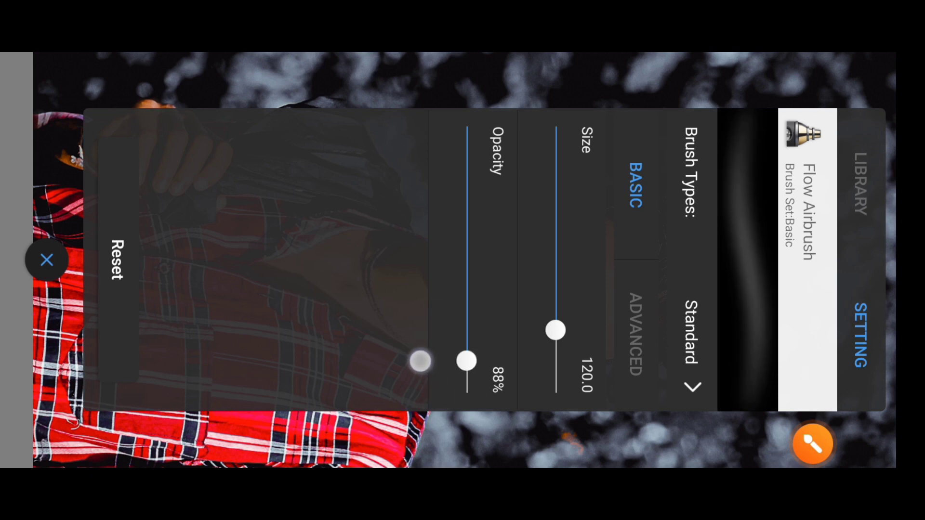
{"action": "left_click_drag", "start_coordinate": [499, 330], "coordinate": [484, 163]}
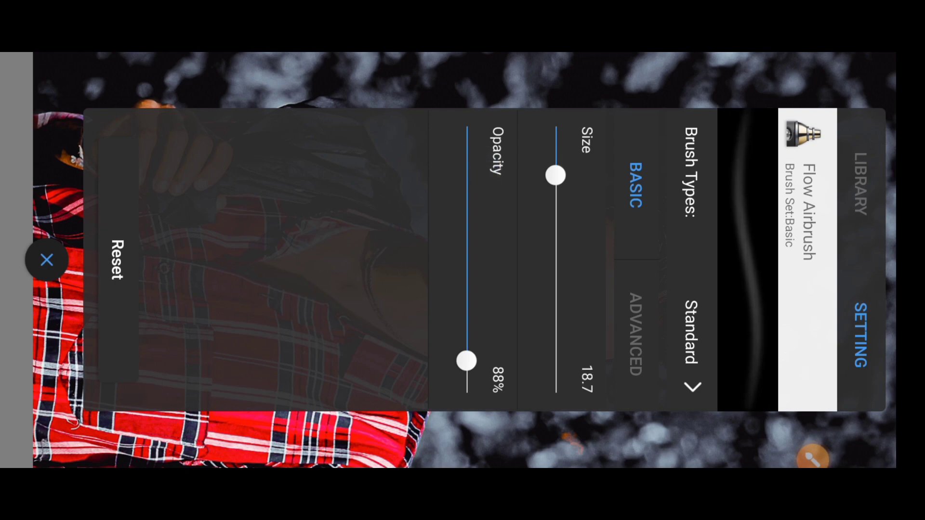
Step: Paint a light cheek highlight, then enlarge the brush to 23.8 and repaint it brighter
{"action": "left_click", "coordinate": [47, 260]}
{"action": "scroll", "coordinate": [460, 378], "scroll_direction": "up", "scroll_amount": 2}
{"action": "scroll", "coordinate": [460, 378], "scroll_direction": "up", "scroll_amount": 5}
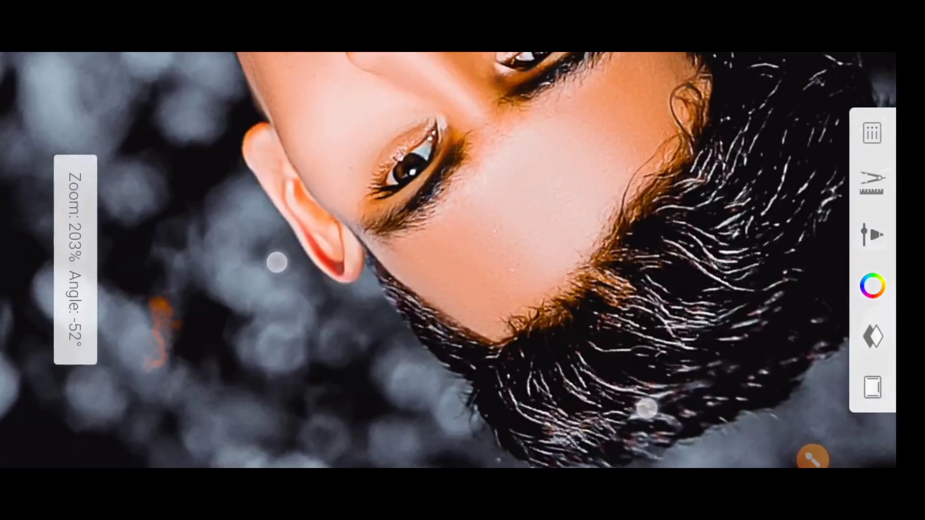
{"action": "scroll", "coordinate": [460, 378], "scroll_direction": "up", "scroll_amount": 5}
{"action": "scroll", "coordinate": [461, 378], "scroll_direction": "up", "scroll_amount": 3}
{"action": "mouse_move", "coordinate": [415, 207]}
{"action": "left_mouse_down"}
{"action": "mouse_move", "coordinate": [549, 353]}
{"action": "mouse_move", "coordinate": [522, 309]}
{"action": "left_mouse_up"}
{"action": "left_click", "coordinate": [872, 235]}
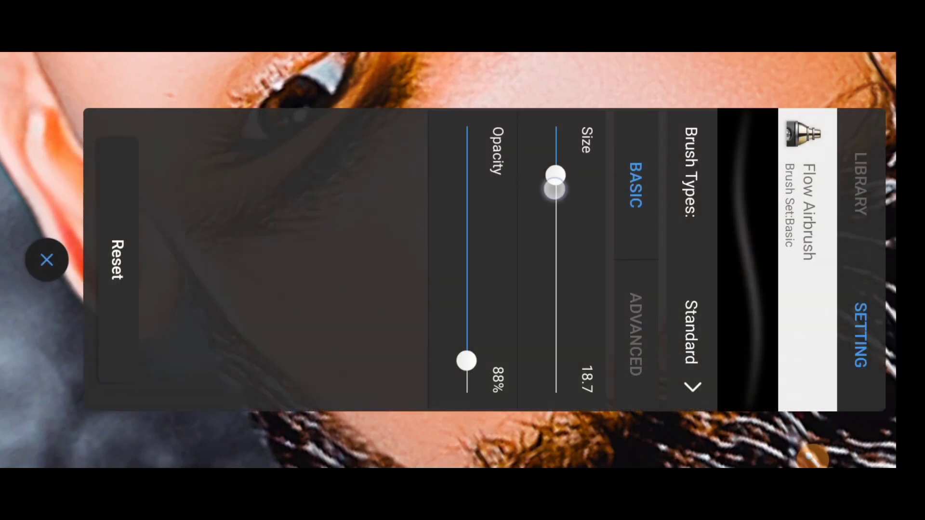
{"action": "left_click_drag", "start_coordinate": [554, 189], "coordinate": [553, 202]}
{"action": "left_click", "coordinate": [46, 260]}
{"action": "mouse_move", "coordinate": [419, 217]}
{"action": "left_mouse_down"}
{"action": "mouse_move", "coordinate": [549, 339]}
{"action": "mouse_move", "coordinate": [491, 221]}
{"action": "mouse_move", "coordinate": [512, 275]}
{"action": "mouse_move", "coordinate": [513, 333]}
{"action": "mouse_move", "coordinate": [367, 215]}
{"action": "mouse_move", "coordinate": [421, 244]}
{"action": "mouse_move", "coordinate": [559, 353]}
{"action": "left_mouse_up"}
Step: Add a bright highlight band across the cheek and a soft forehead highlight
{"action": "scroll", "coordinate": [560, 284], "scroll_direction": "down", "scroll_amount": 3}
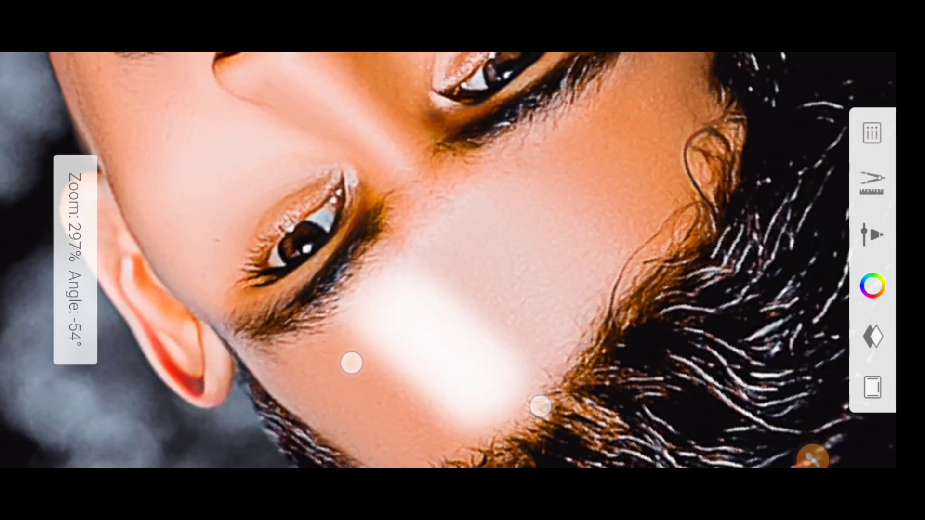
{"action": "scroll", "coordinate": [591, 326], "scroll_direction": "up", "scroll_amount": 3}
{"action": "mouse_move", "coordinate": [451, 221]}
{"action": "left_mouse_down"}
{"action": "mouse_move", "coordinate": [465, 212]}
{"action": "mouse_move", "coordinate": [620, 326]}
{"action": "mouse_move", "coordinate": [600, 414]}
{"action": "mouse_move", "coordinate": [470, 311]}
{"action": "mouse_move", "coordinate": [406, 223]}
{"action": "mouse_move", "coordinate": [584, 364]}
{"action": "left_mouse_up"}
{"action": "scroll", "coordinate": [585, 363], "scroll_direction": "down", "scroll_amount": 5}
{"action": "scroll", "coordinate": [386, 304], "scroll_direction": "up", "scroll_amount": 2}
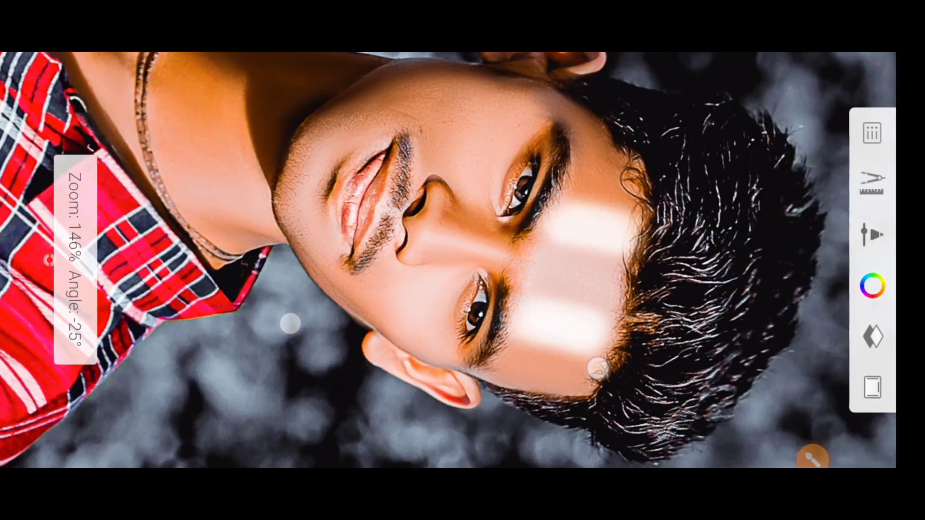
{"action": "scroll", "coordinate": [386, 305], "scroll_direction": "up", "scroll_amount": 5}
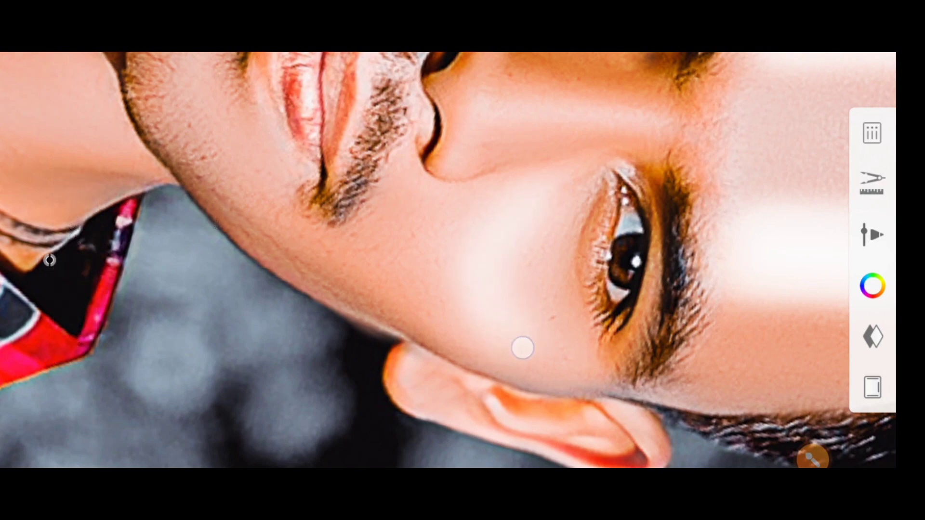
{"action": "scroll", "coordinate": [522, 348], "scroll_direction": "down", "scroll_amount": 2}
{"action": "scroll", "coordinate": [357, 392], "scroll_direction": "up", "scroll_amount": 1}
{"action": "scroll", "coordinate": [598, 397], "scroll_direction": "up", "scroll_amount": 2}
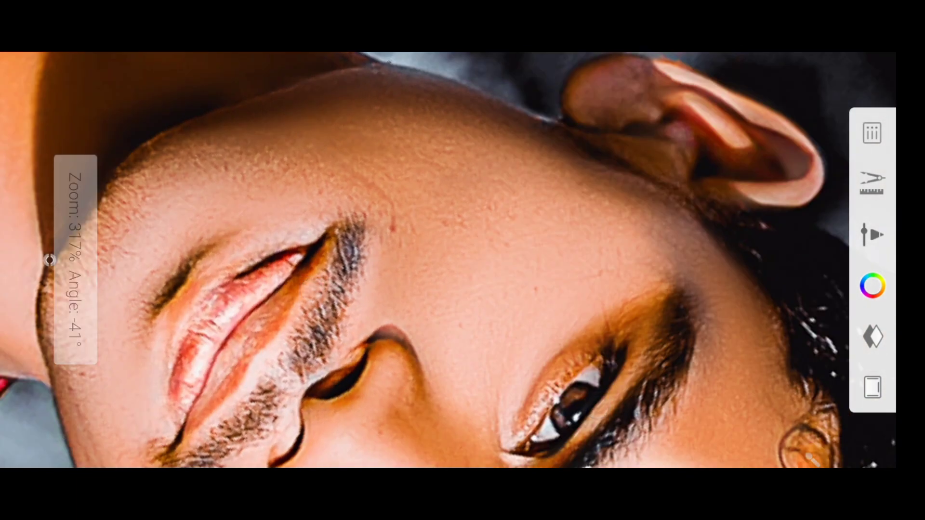
{"action": "mouse_move", "coordinate": [436, 231]}
{"action": "left_mouse_down"}
{"action": "mouse_move", "coordinate": [645, 238]}
{"action": "mouse_move", "coordinate": [568, 198]}
{"action": "mouse_move", "coordinate": [436, 221]}
{"action": "mouse_move", "coordinate": [403, 274]}
{"action": "left_mouse_up"}
{"action": "left_click_drag", "start_coordinate": [534, 229], "coordinate": [436, 291]}
Step: Reduce the airbrush size to about 14.7 for finer highlight passes
{"action": "scroll", "coordinate": [448, 260], "scroll_direction": "down", "scroll_amount": 5}
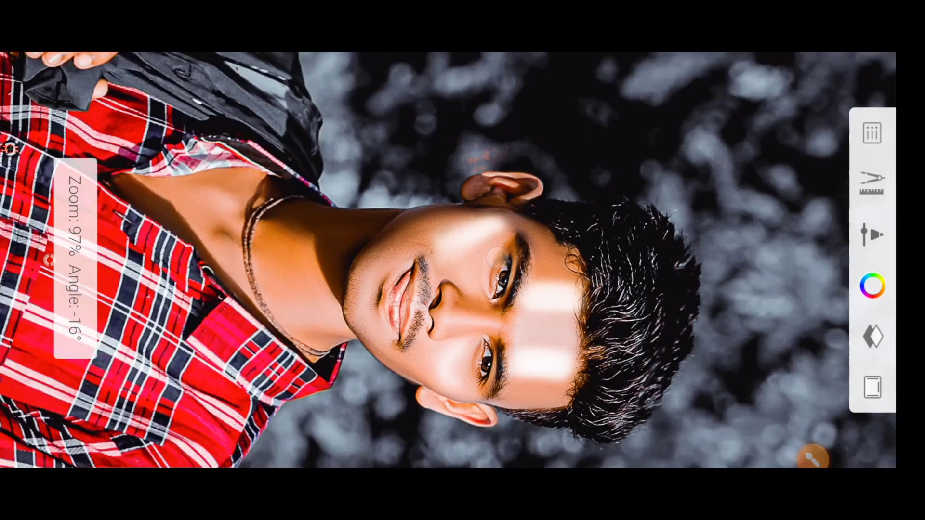
{"action": "scroll", "coordinate": [448, 260], "scroll_direction": "up", "scroll_amount": 1}
{"action": "scroll", "coordinate": [669, 370], "scroll_direction": "up", "scroll_amount": 3}
{"action": "left_click", "coordinate": [872, 235]}
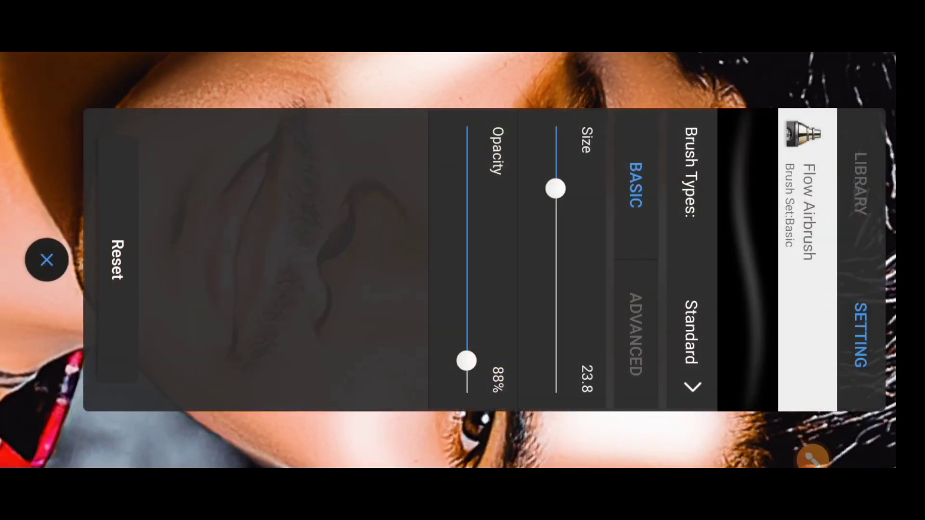
{"action": "left_click_drag", "start_coordinate": [554, 188], "coordinate": [555, 165]}
{"action": "left_click", "coordinate": [47, 260]}
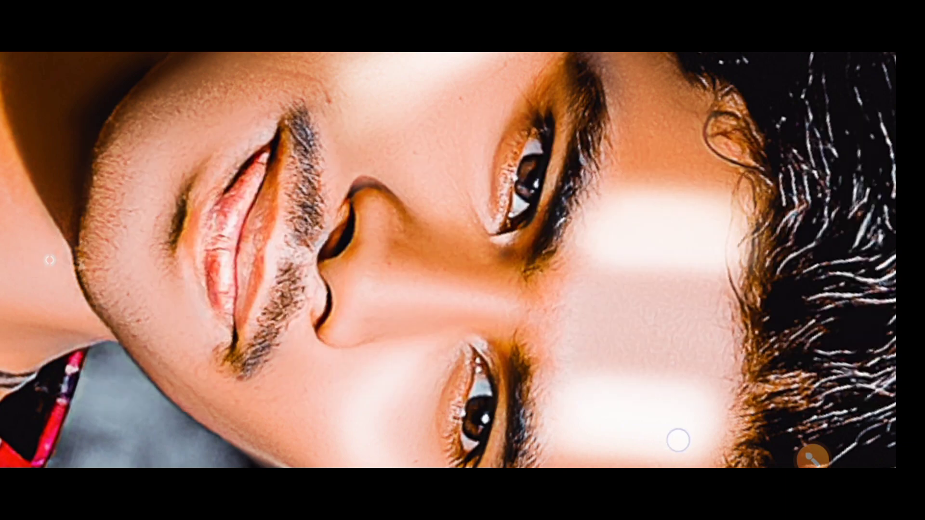
{"action": "scroll", "coordinate": [424, 288], "scroll_direction": "up", "scroll_amount": 2}
{"action": "scroll", "coordinate": [424, 289], "scroll_direction": "up", "scroll_amount": 2}
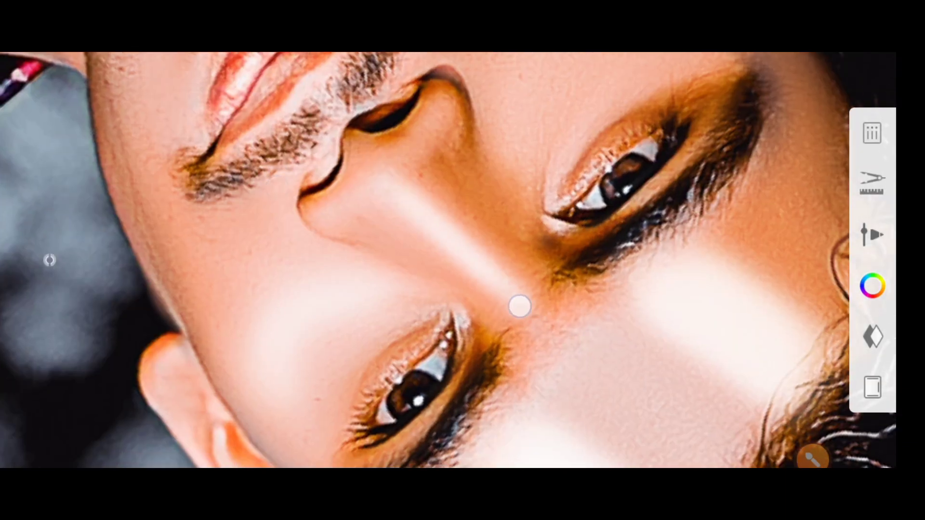
{"action": "scroll", "coordinate": [399, 268], "scroll_direction": "down", "scroll_amount": 2}
{"action": "scroll", "coordinate": [400, 268], "scroll_direction": "up", "scroll_amount": 3}
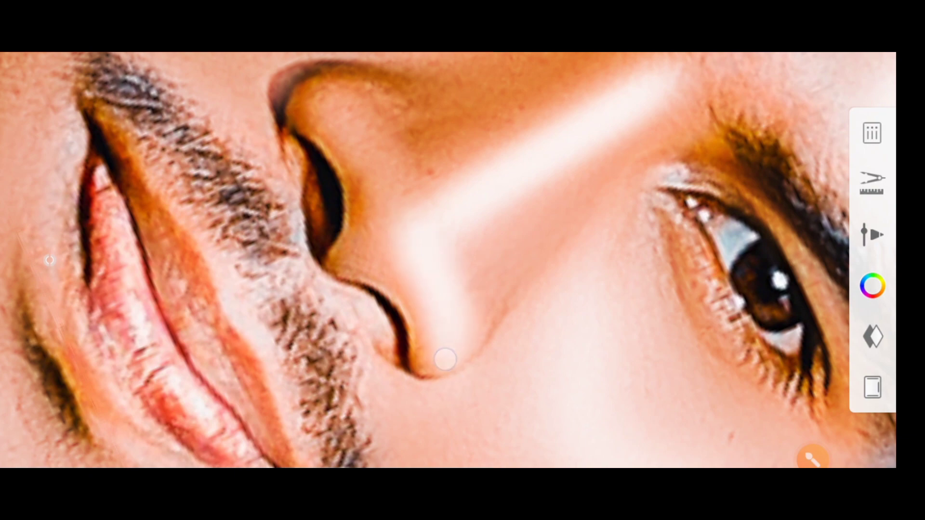
{"action": "scroll", "coordinate": [445, 358], "scroll_direction": "down", "scroll_amount": 2}
{"action": "scroll", "coordinate": [366, 318], "scroll_direction": "down", "scroll_amount": 2}
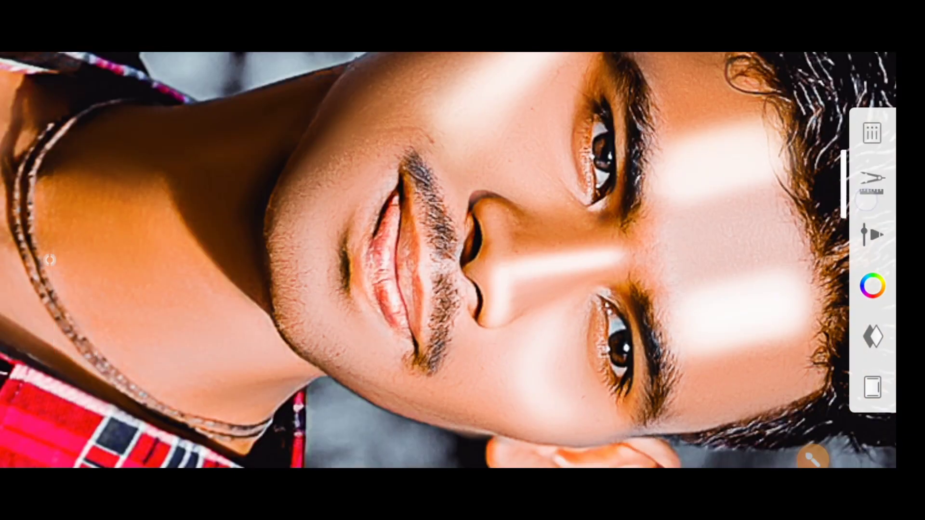
{"action": "left_click", "coordinate": [872, 183]}
{"action": "left_click", "coordinate": [872, 235]}
{"action": "left_click", "coordinate": [47, 260]}
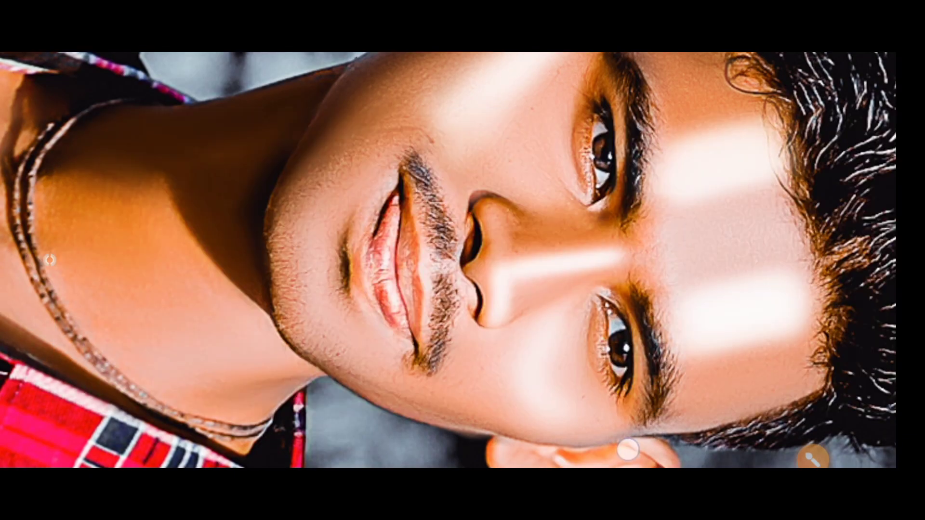
Step: Bring the neck and shirt into view and show the layer list
{"action": "scroll", "coordinate": [272, 337], "scroll_direction": "up", "scroll_amount": 1}
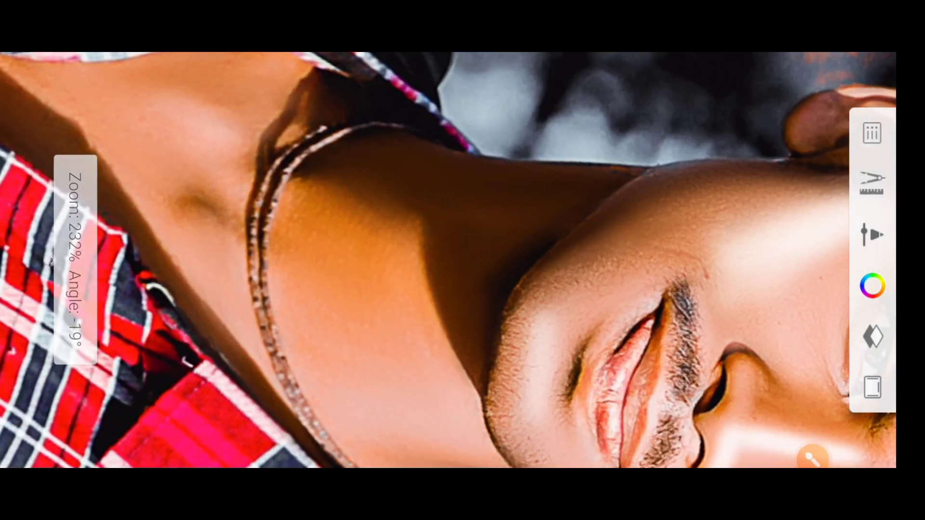
{"action": "mouse_move", "coordinate": [384, 376]}
{"action": "left_mouse_down"}
{"action": "mouse_move", "coordinate": [387, 292]}
{"action": "mouse_move", "coordinate": [431, 400]}
{"action": "left_mouse_up"}
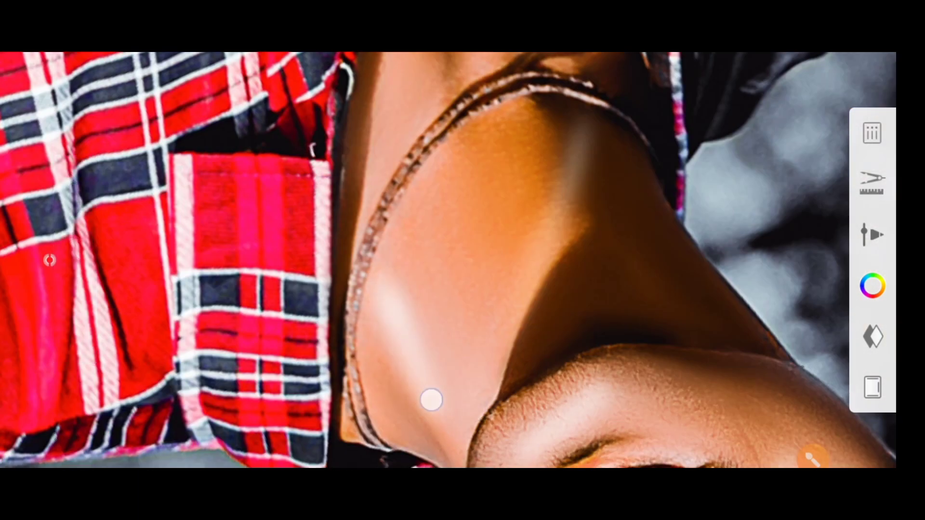
{"action": "scroll", "coordinate": [399, 376], "scroll_direction": "down", "scroll_amount": 5}
{"action": "scroll", "coordinate": [399, 377], "scroll_direction": "down", "scroll_amount": 2}
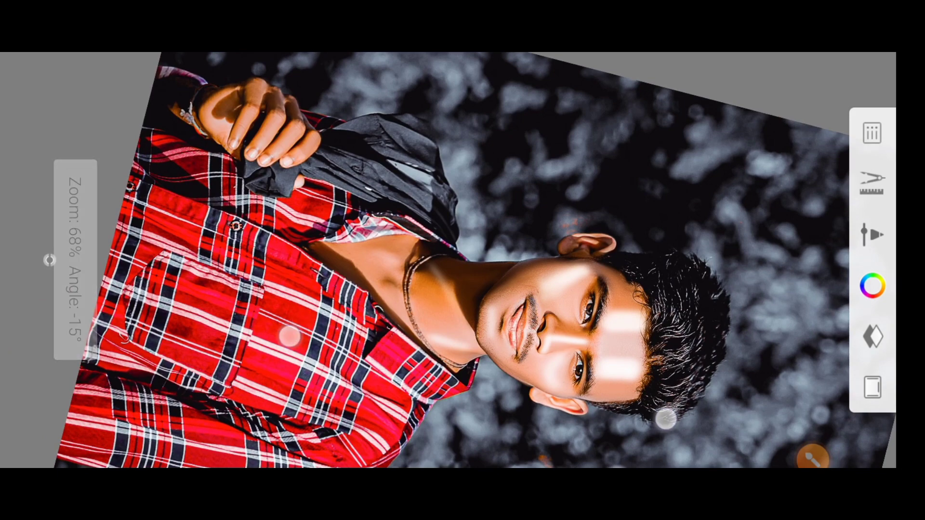
{"action": "scroll", "coordinate": [481, 376], "scroll_direction": "up", "scroll_amount": 2}
{"action": "scroll", "coordinate": [490, 367], "scroll_direction": "up", "scroll_amount": 1}
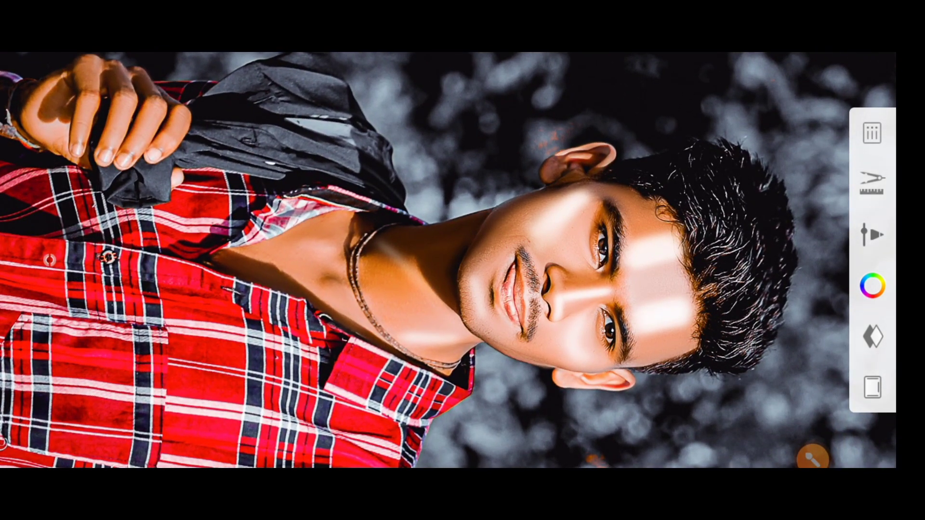
{"action": "left_click", "coordinate": [872, 335]}
Step: Set the highlight layer's blending to Overlay and fade its opacity
{"action": "left_click", "coordinate": [380, 422]}
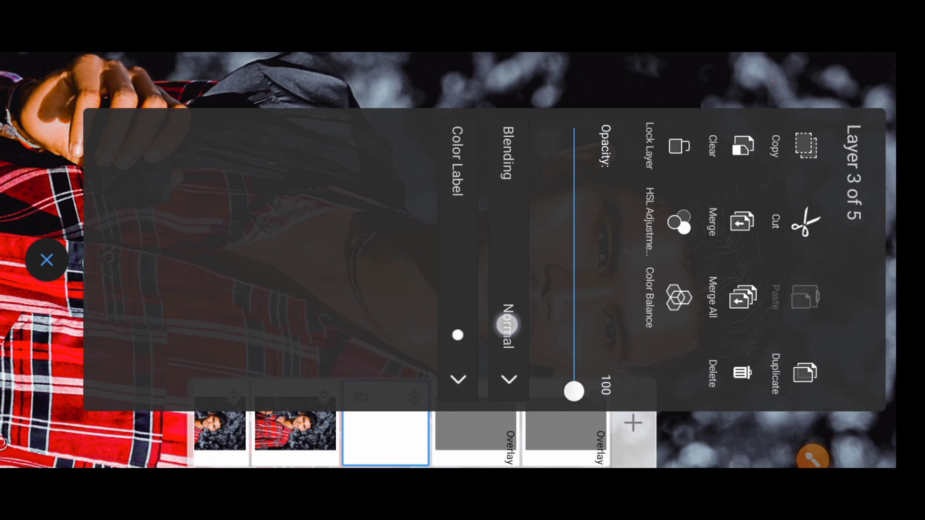
{"action": "left_click", "coordinate": [507, 326]}
{"action": "left_click", "coordinate": [324, 175]}
{"action": "left_click", "coordinate": [385, 424]}
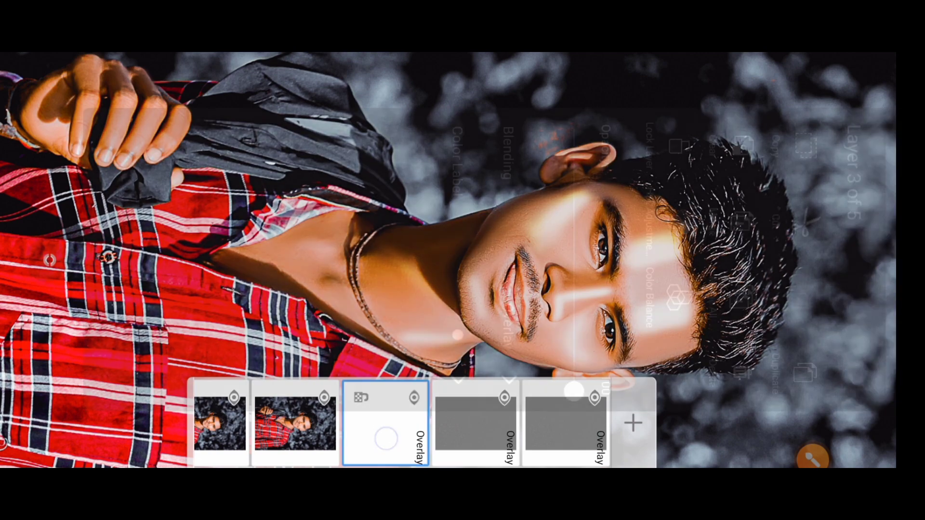
{"action": "left_click", "coordinate": [45, 260]}
{"action": "mouse_move", "coordinate": [533, 391]}
{"action": "left_mouse_down"}
{"action": "mouse_move", "coordinate": [400, 164]}
{"action": "mouse_move", "coordinate": [391, 178]}
{"action": "mouse_move", "coordinate": [386, 166]}
{"action": "left_mouse_up"}
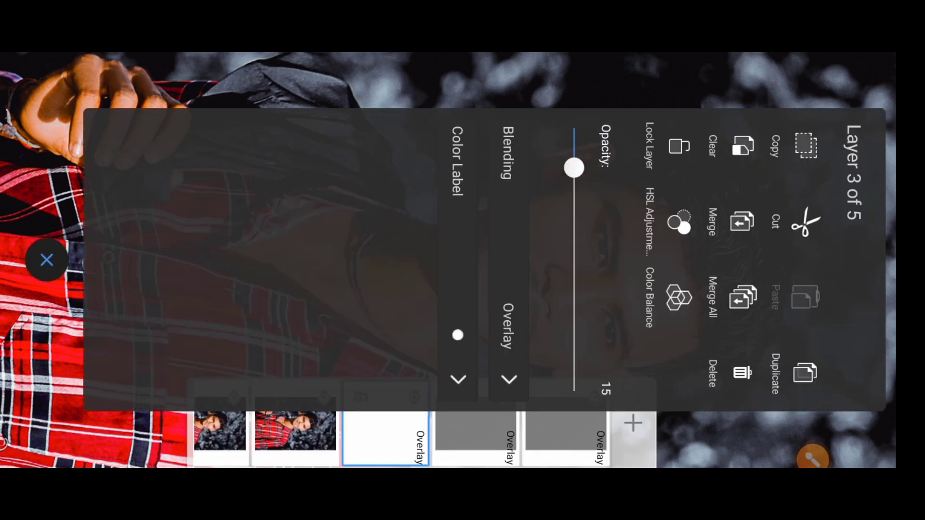
{"action": "left_click", "coordinate": [712, 442]}
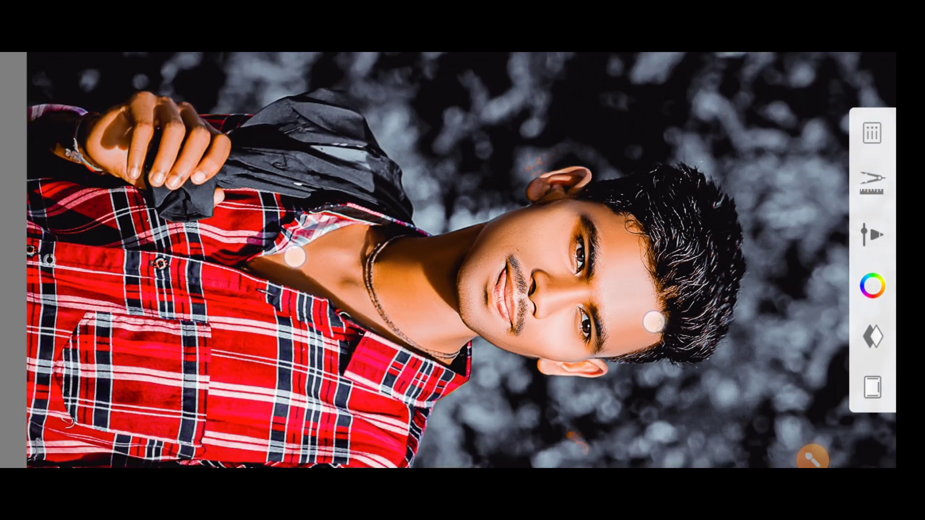
Step: Refit the canvas, zoom in on the face, and bring up the colour picker on white
{"action": "scroll", "coordinate": [477, 320], "scroll_direction": "down", "scroll_amount": 3}
{"action": "scroll", "coordinate": [453, 321], "scroll_direction": "down", "scroll_amount": 2}
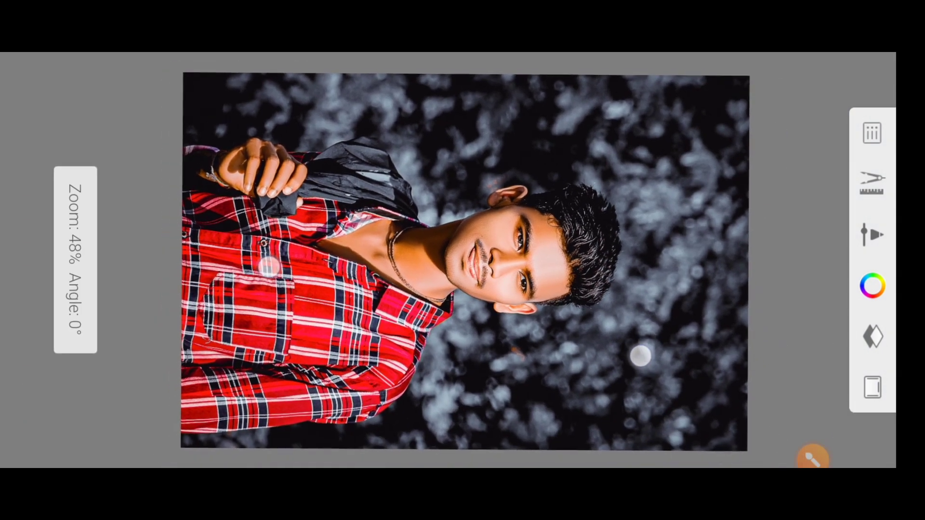
{"action": "left_click", "coordinate": [50, 260]}
{"action": "scroll", "coordinate": [449, 312], "scroll_direction": "up", "scroll_amount": 5}
{"action": "scroll", "coordinate": [449, 318], "scroll_direction": "up", "scroll_amount": 2}
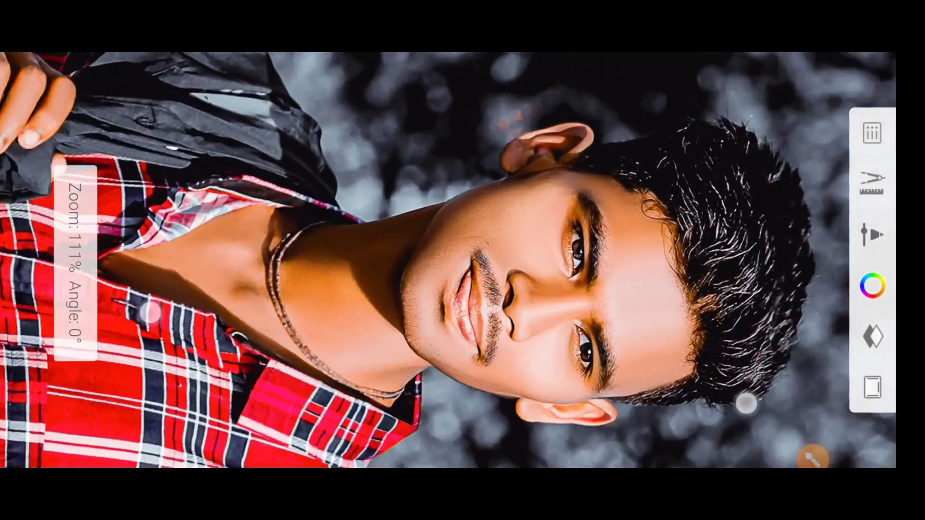
{"action": "scroll", "coordinate": [450, 337], "scroll_direction": "up", "scroll_amount": 1}
{"action": "scroll", "coordinate": [449, 359], "scroll_direction": "up", "scroll_amount": 1}
{"action": "left_click", "coordinate": [871, 286]}
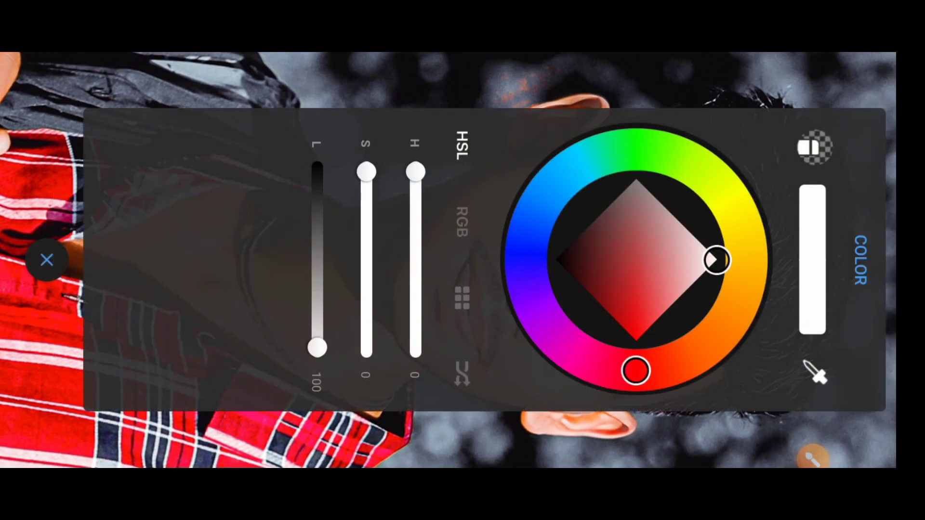
Step: Hide and then show the third layer to compare the portrait with and without it
{"action": "left_click", "coordinate": [50, 260]}
{"action": "left_click", "coordinate": [872, 336]}
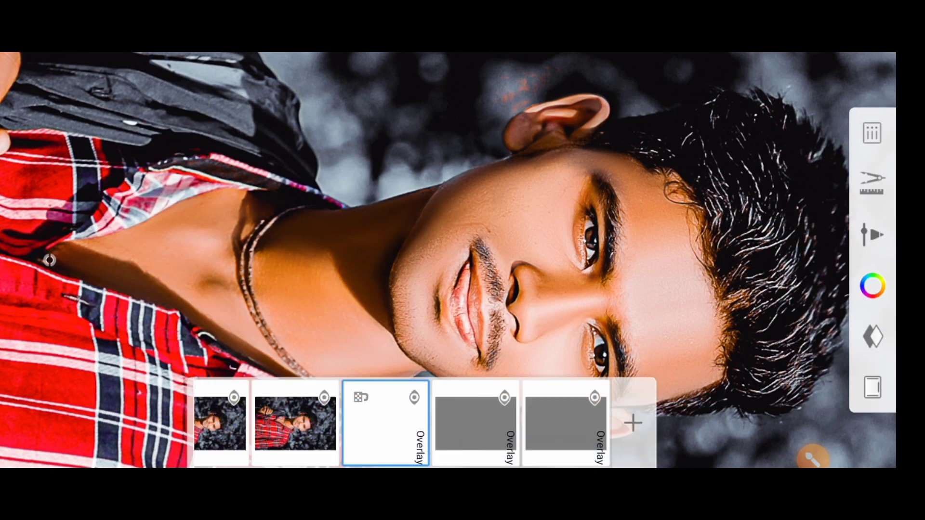
{"action": "left_click_drag", "start_coordinate": [448, 446], "coordinate": [544, 445]}
{"action": "left_click", "coordinate": [420, 397]}
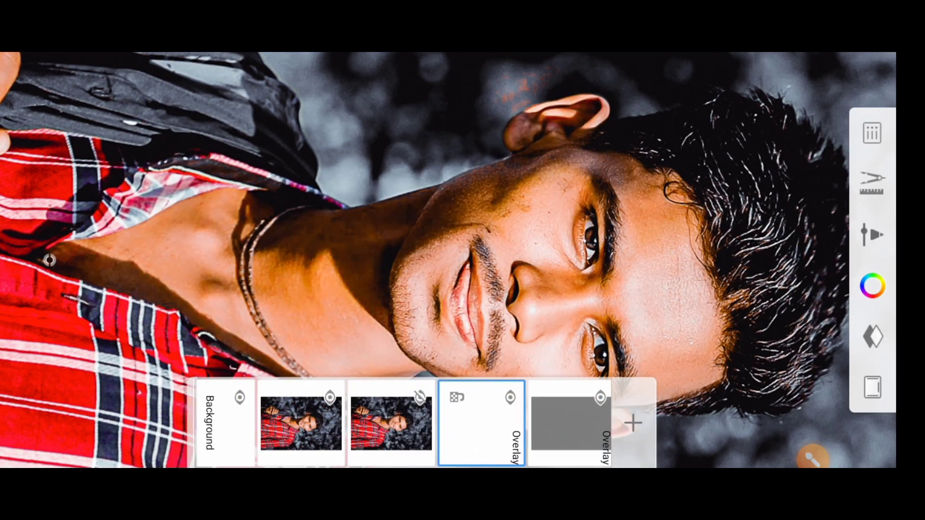
{"action": "scroll", "coordinate": [453, 278], "scroll_direction": "up", "scroll_amount": 3}
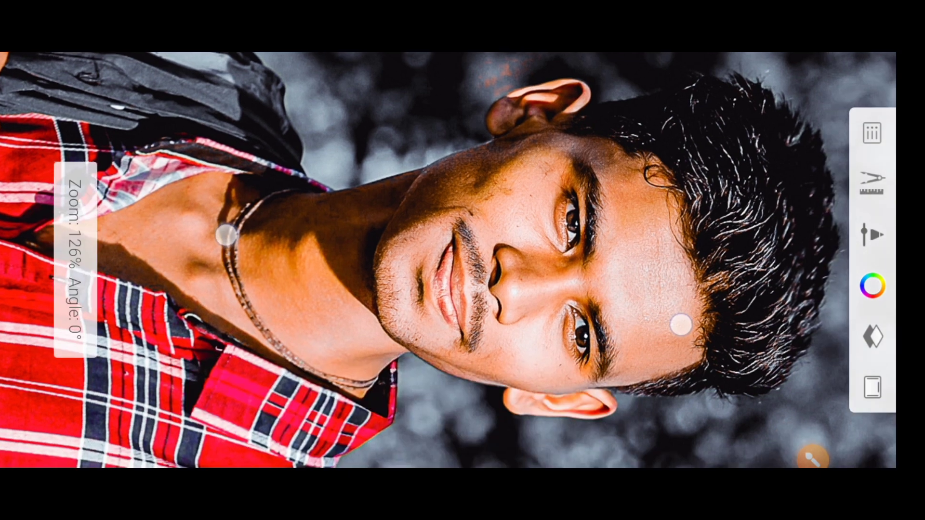
{"action": "scroll", "coordinate": [453, 278], "scroll_direction": "up", "scroll_amount": 1}
{"action": "scroll", "coordinate": [453, 278], "scroll_direction": "up", "scroll_amount": 1}
{"action": "left_click", "coordinate": [867, 346]}
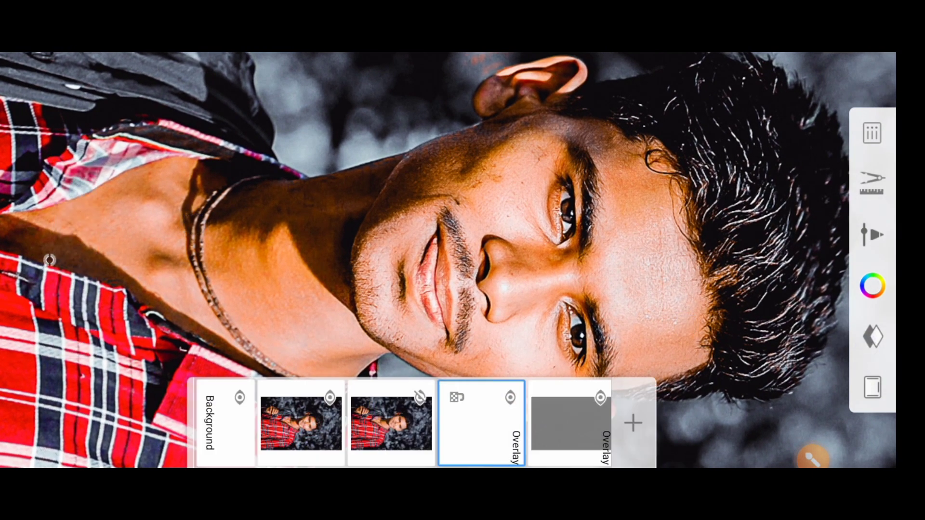
{"action": "left_click", "coordinate": [420, 398]}
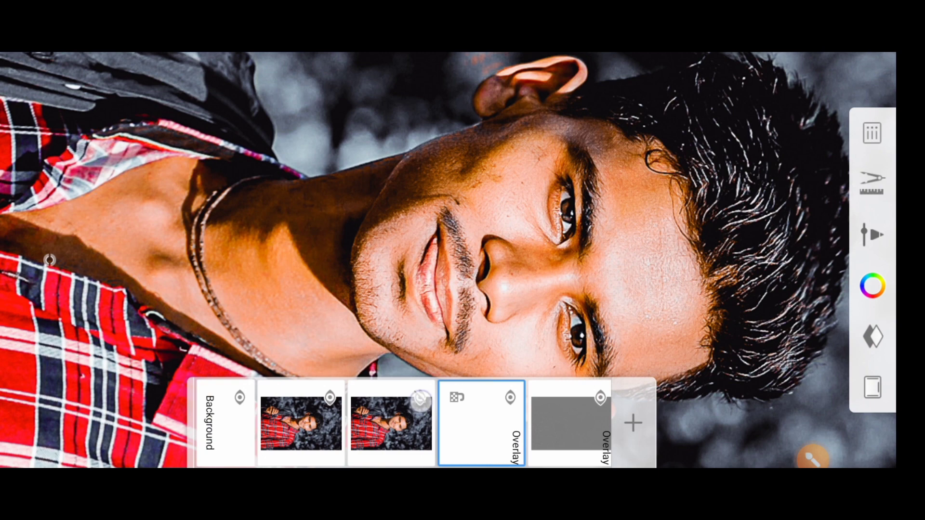
Step: Toggle visibility of the third layer, gray Overlay layer and photo layer to compare the retouch
{"action": "left_click", "coordinate": [391, 424]}
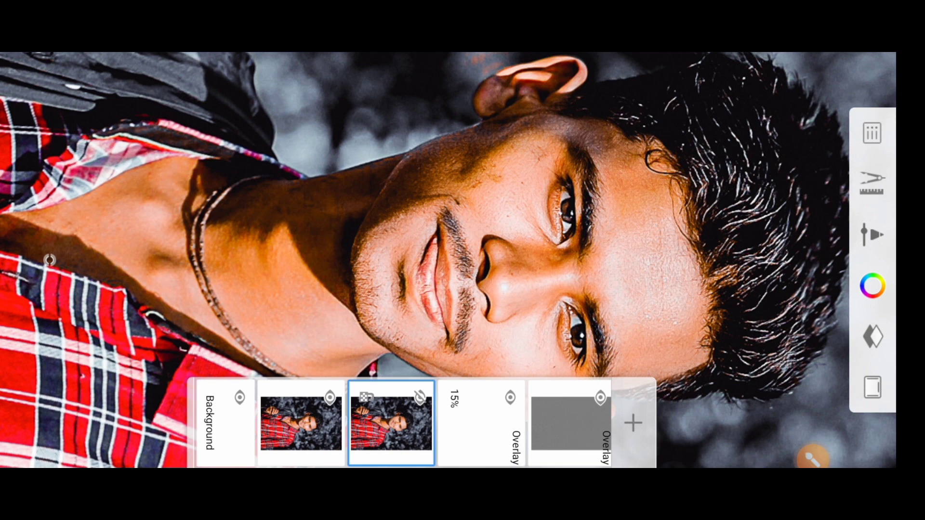
{"action": "left_click", "coordinate": [420, 397]}
{"action": "left_click", "coordinate": [420, 398]}
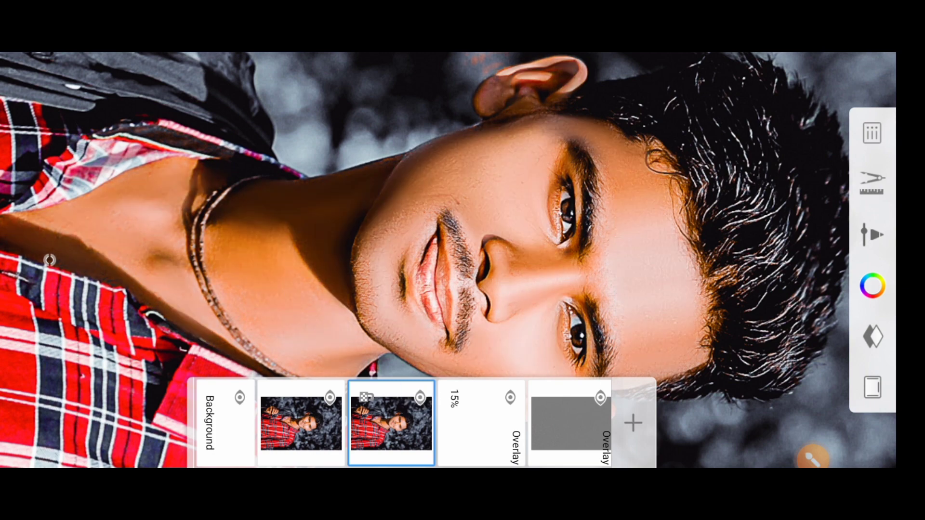
{"action": "left_click", "coordinate": [420, 398]}
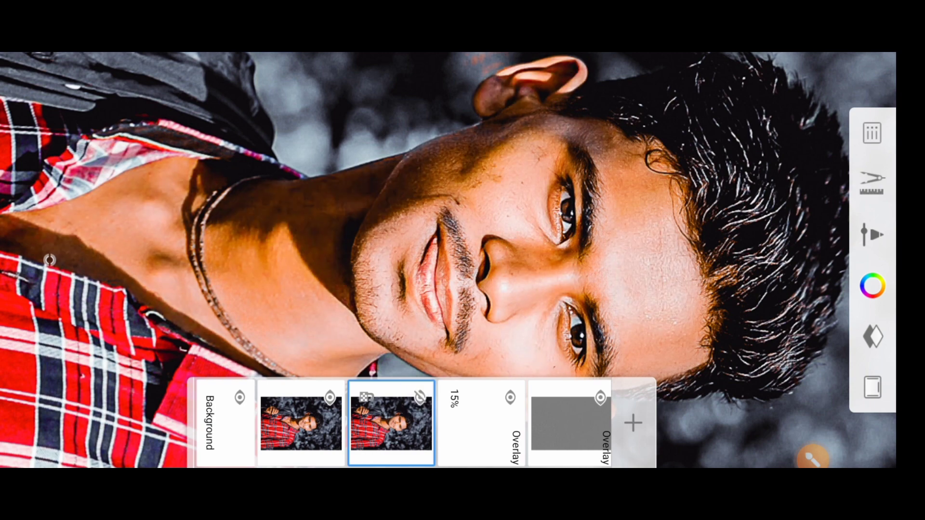
{"action": "left_click", "coordinate": [420, 398]}
{"action": "left_click_drag", "start_coordinate": [482, 423], "coordinate": [390, 423]}
{"action": "left_click", "coordinate": [504, 398]}
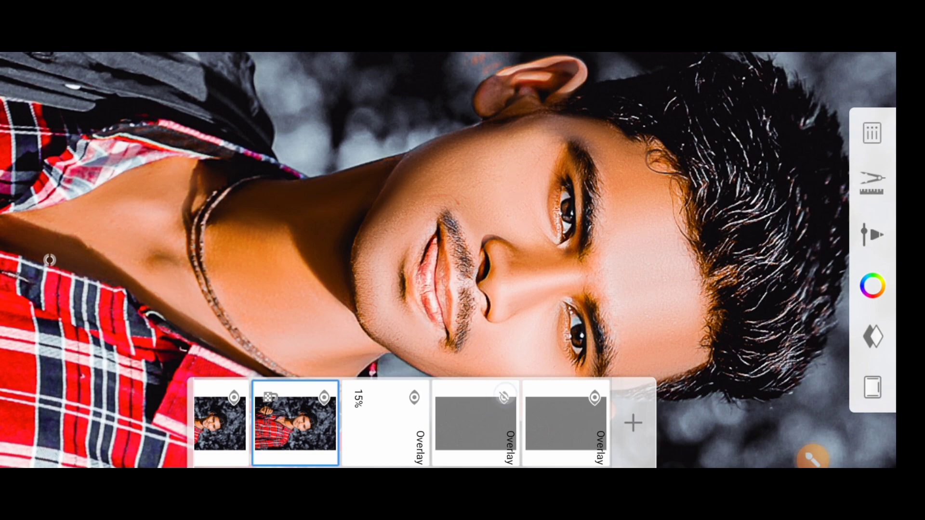
{"action": "left_click", "coordinate": [504, 398]}
{"action": "left_click_drag", "start_coordinate": [337, 424], "coordinate": [407, 424]}
{"action": "left_click", "coordinate": [394, 398]}
{"action": "left_click", "coordinate": [394, 398]}
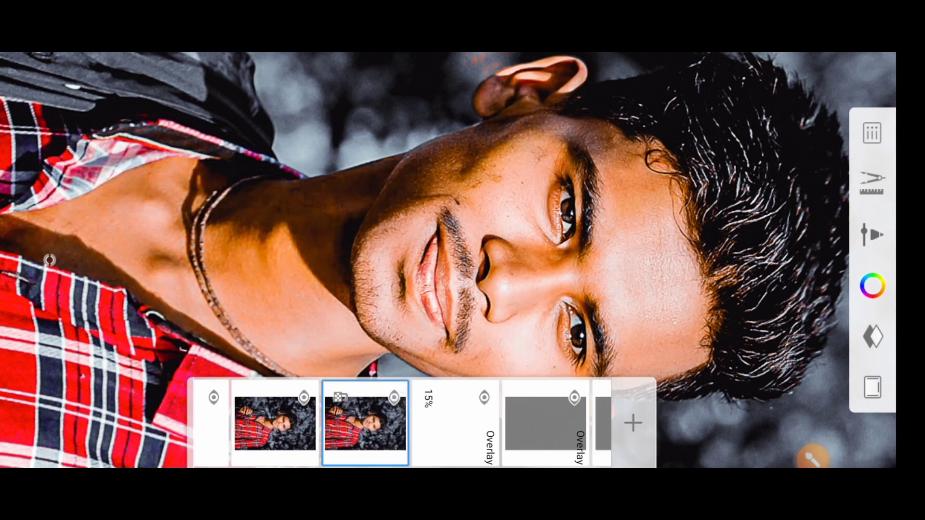
Step: Import the copyright text image and place it along the portrait's right edge
{"action": "scroll", "coordinate": [463, 260], "scroll_direction": "down", "scroll_amount": 5}
{"action": "scroll", "coordinate": [463, 260], "scroll_direction": "down", "scroll_amount": 1}
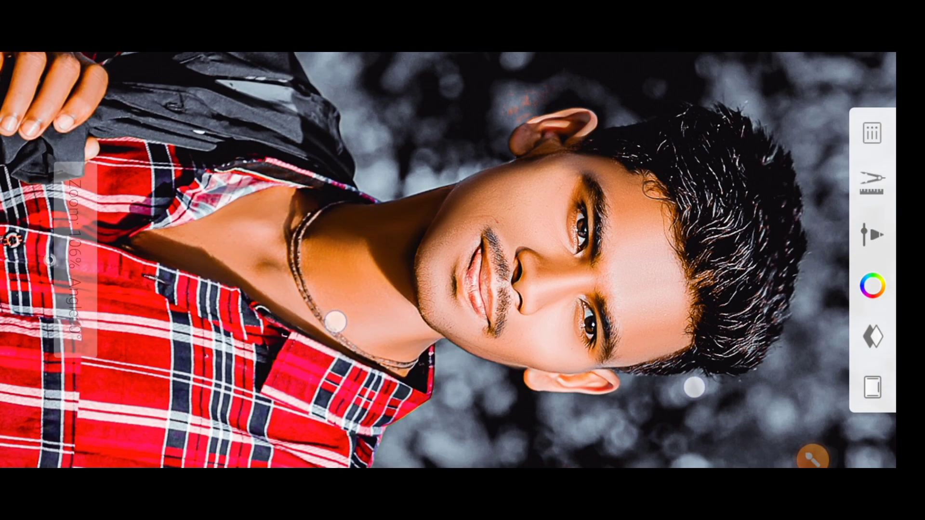
{"action": "scroll", "coordinate": [463, 260], "scroll_direction": "down", "scroll_amount": 1}
{"action": "scroll", "coordinate": [491, 361], "scroll_direction": "down", "scroll_amount": 3}
{"action": "scroll", "coordinate": [472, 337], "scroll_direction": "down", "scroll_amount": 2}
{"action": "scroll", "coordinate": [458, 318], "scroll_direction": "down", "scroll_amount": 1}
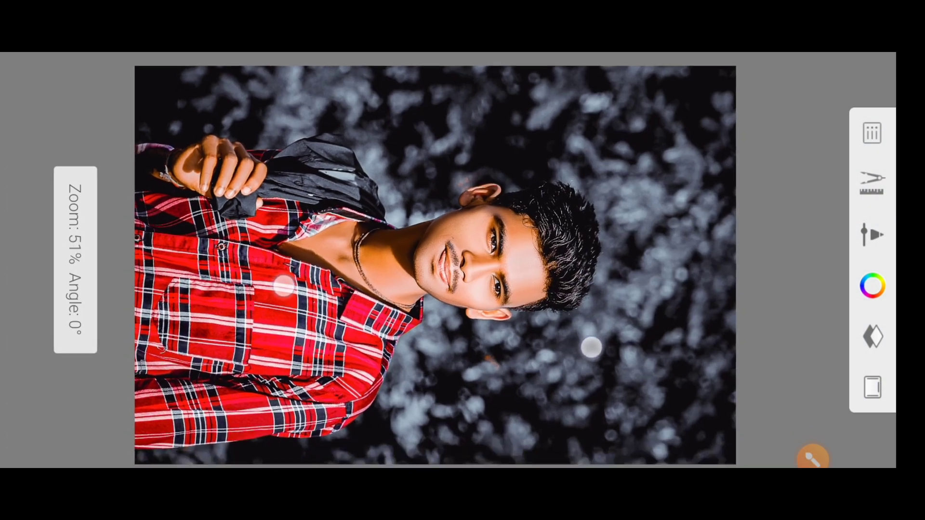
{"action": "scroll", "coordinate": [451, 309], "scroll_direction": "down", "scroll_amount": 1}
{"action": "scroll", "coordinate": [450, 309], "scroll_direction": "down", "scroll_amount": 1}
{"action": "left_click", "coordinate": [872, 183]}
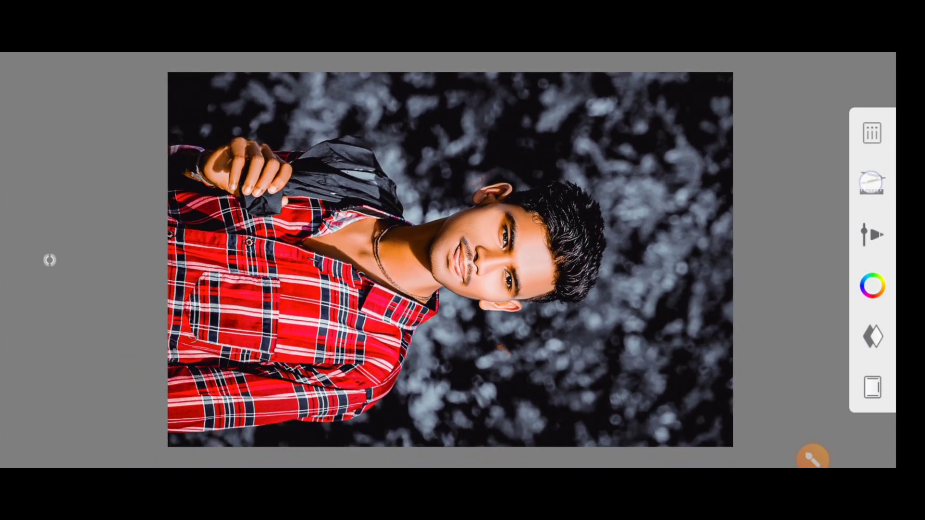
{"action": "left_click", "coordinate": [816, 120]}
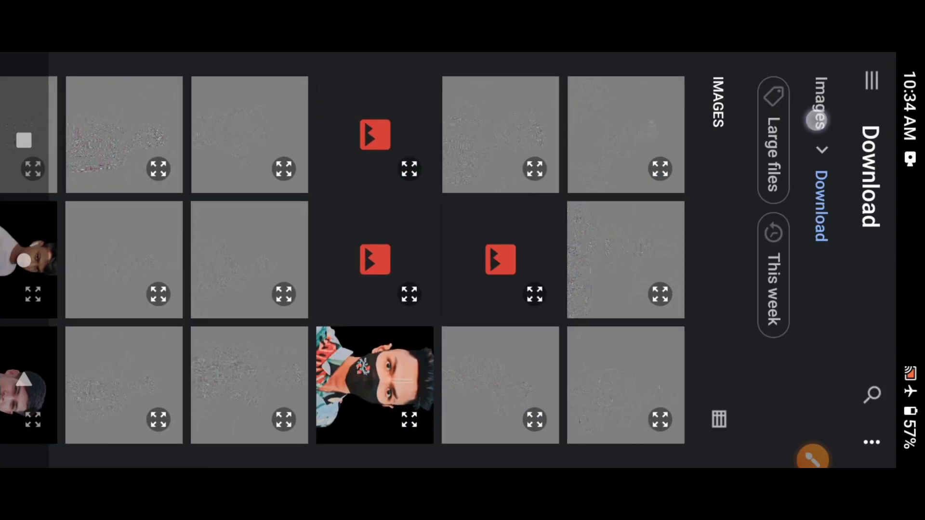
{"action": "left_click", "coordinate": [595, 166]}
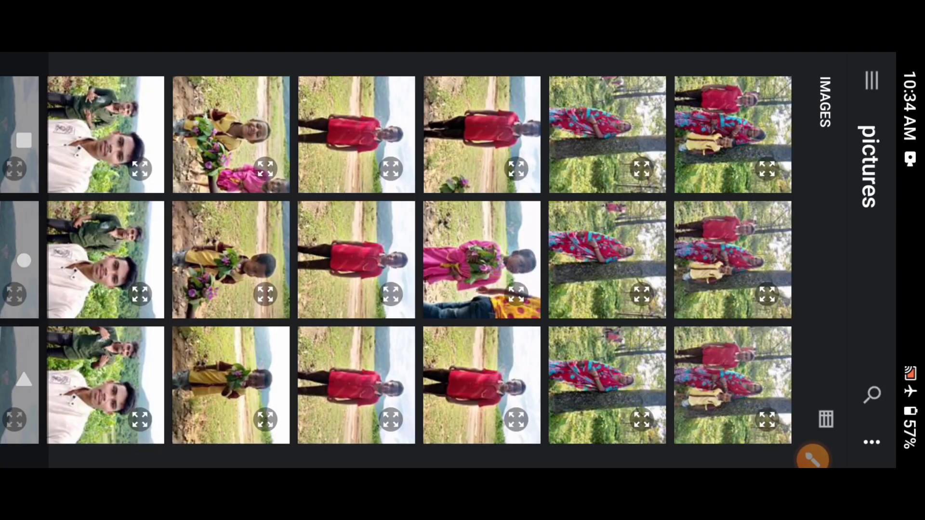
{"action": "left_click", "coordinate": [872, 81]}
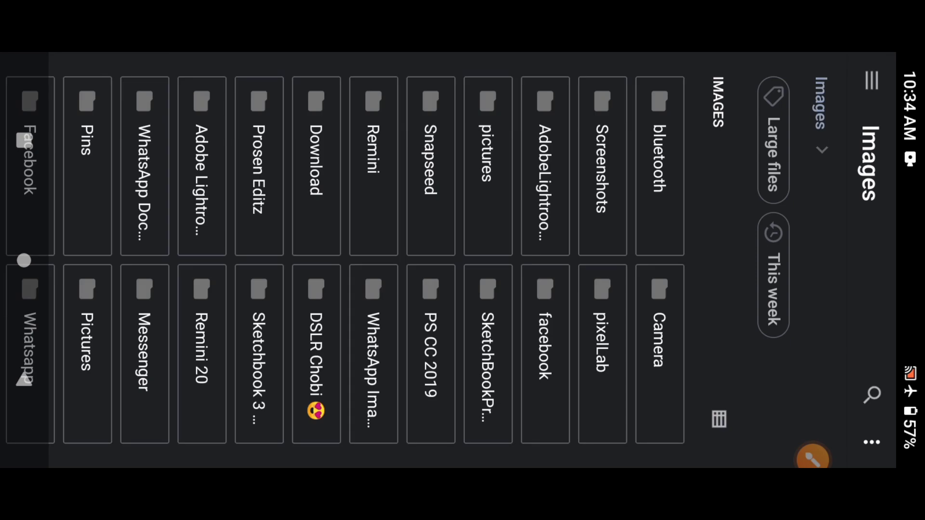
{"action": "left_click", "coordinate": [602, 337]}
{"action": "left_click", "coordinate": [613, 258]}
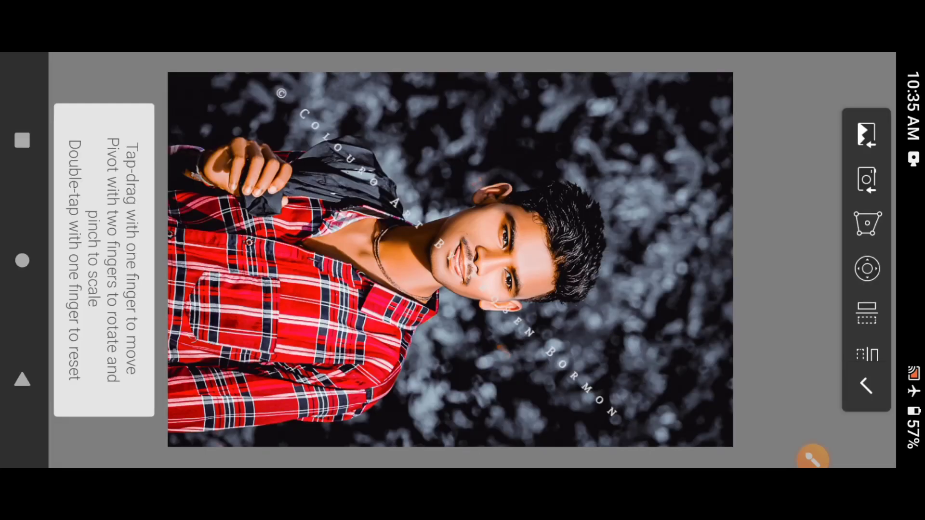
{"action": "mouse_move", "coordinate": [662, 362]}
{"action": "left_mouse_down"}
{"action": "mouse_move", "coordinate": [409, 296]}
{"action": "mouse_move", "coordinate": [415, 332]}
{"action": "left_mouse_up"}
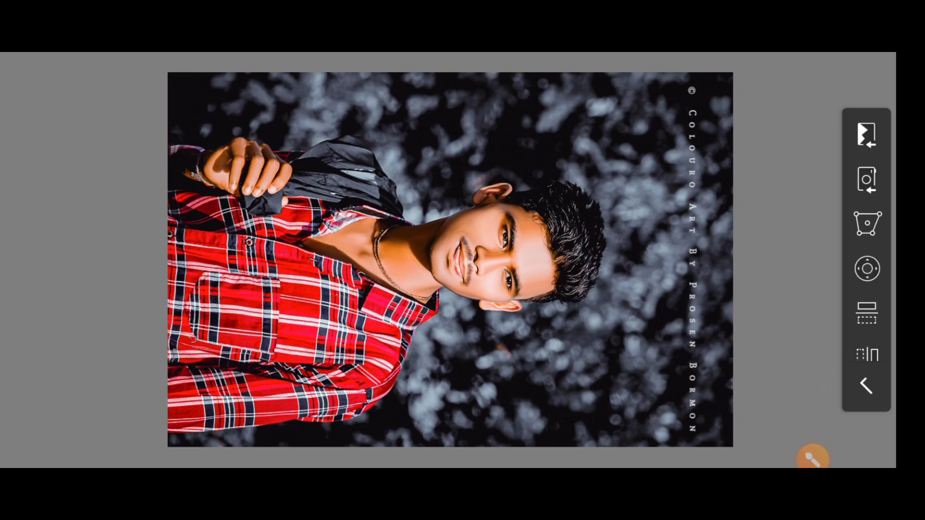
Step: Import the gold signature logo, scale it to 22% and place it in the top-left corner
{"action": "left_click", "coordinate": [872, 133]}
{"action": "left_click", "coordinate": [681, 258]}
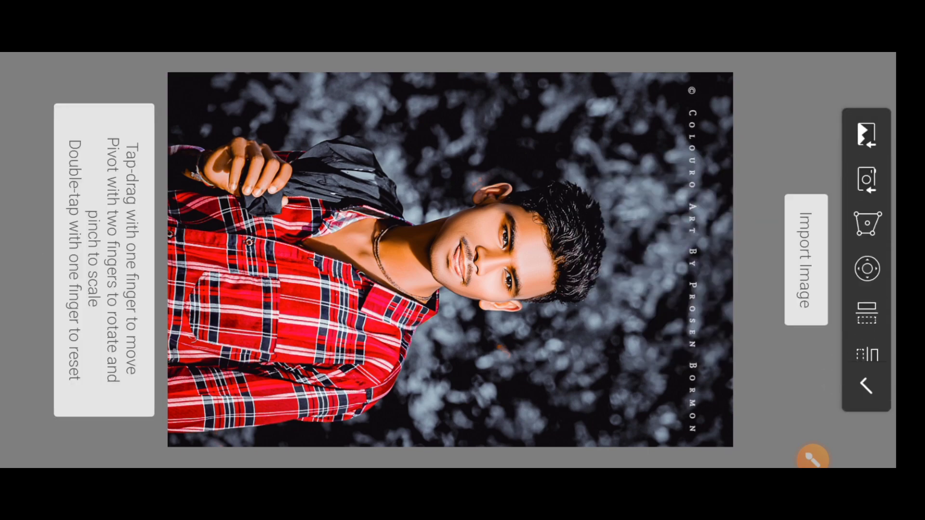
{"action": "left_click", "coordinate": [867, 135]}
{"action": "scroll", "coordinate": [337, 261], "scroll_direction": "down", "scroll_amount": 10}
{"action": "scroll", "coordinate": [337, 260], "scroll_direction": "up", "scroll_amount": 5}
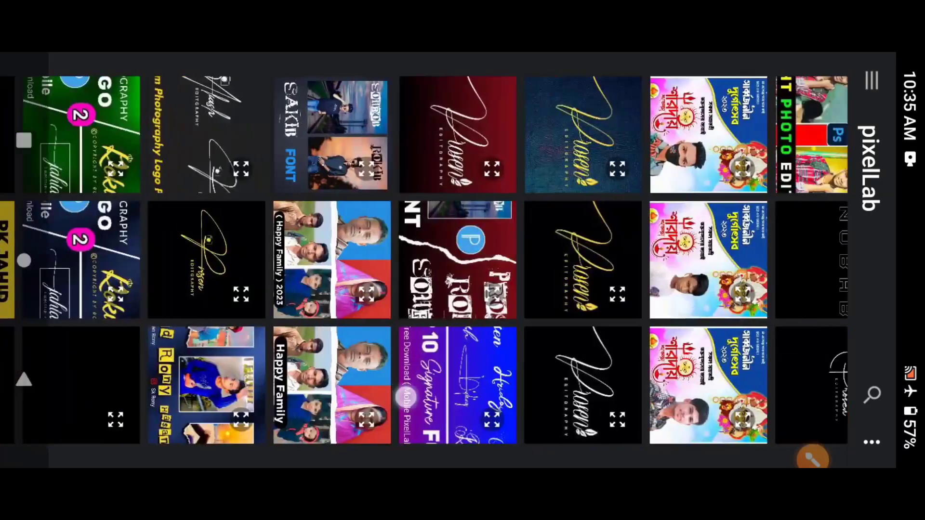
{"action": "left_click", "coordinate": [564, 274]}
{"action": "mouse_move", "coordinate": [640, 293]}
{"action": "left_mouse_down"}
{"action": "mouse_move", "coordinate": [623, 262]}
{"action": "mouse_move", "coordinate": [506, 192]}
{"action": "mouse_move", "coordinate": [236, 159]}
{"action": "left_mouse_up"}
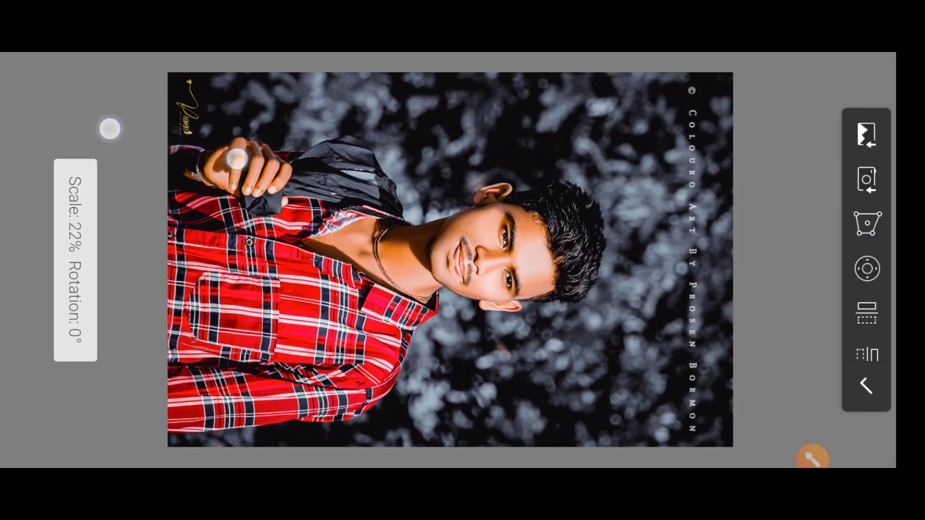
{"action": "left_click", "coordinate": [866, 385]}
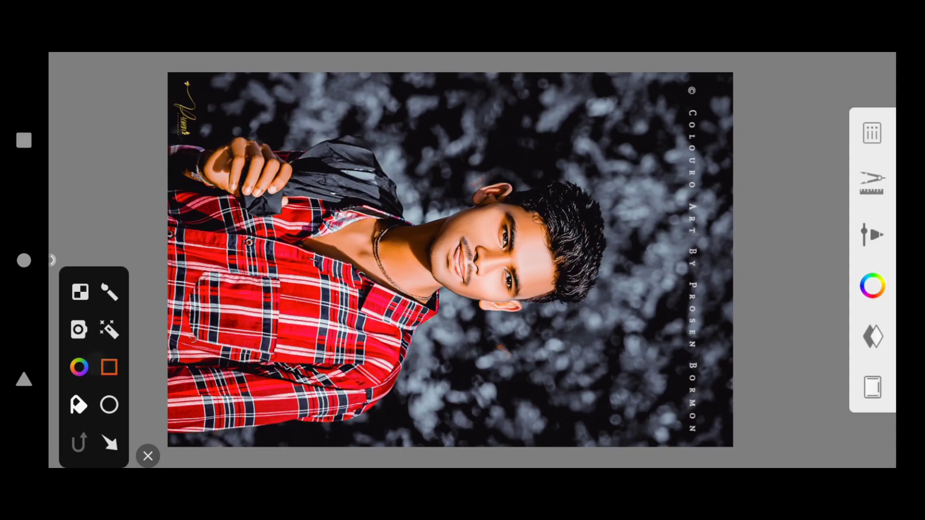
Step: Leave for the Gallery and save the current sketch as the 1358 x 2048, 7-layer portrait
{"action": "left_click_drag", "start_coordinate": [820, 100], "coordinate": [893, 156]}
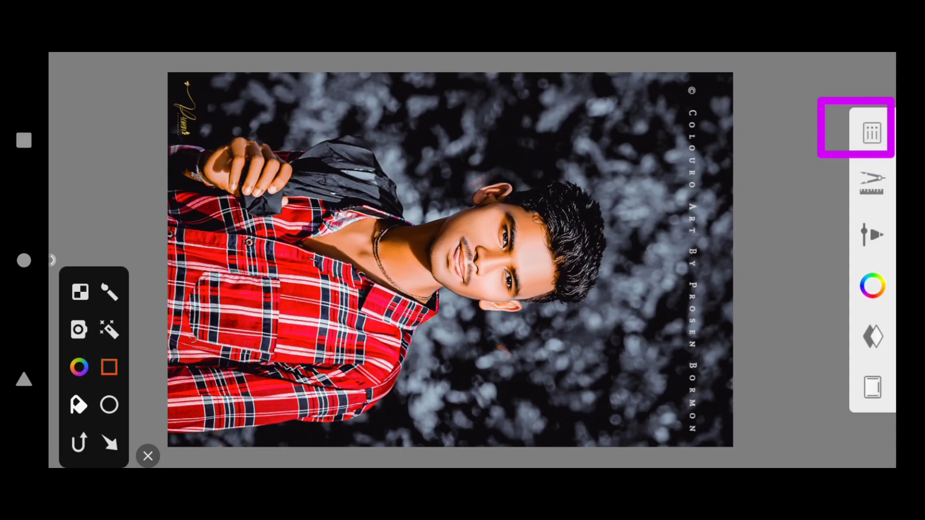
{"action": "left_click", "coordinate": [148, 456]}
{"action": "left_click", "coordinate": [872, 132]}
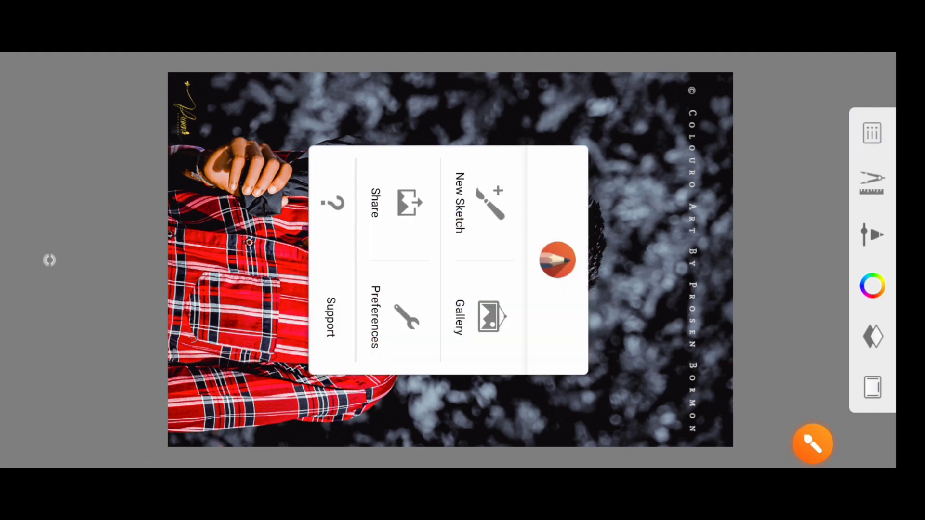
{"action": "left_click", "coordinate": [49, 260]}
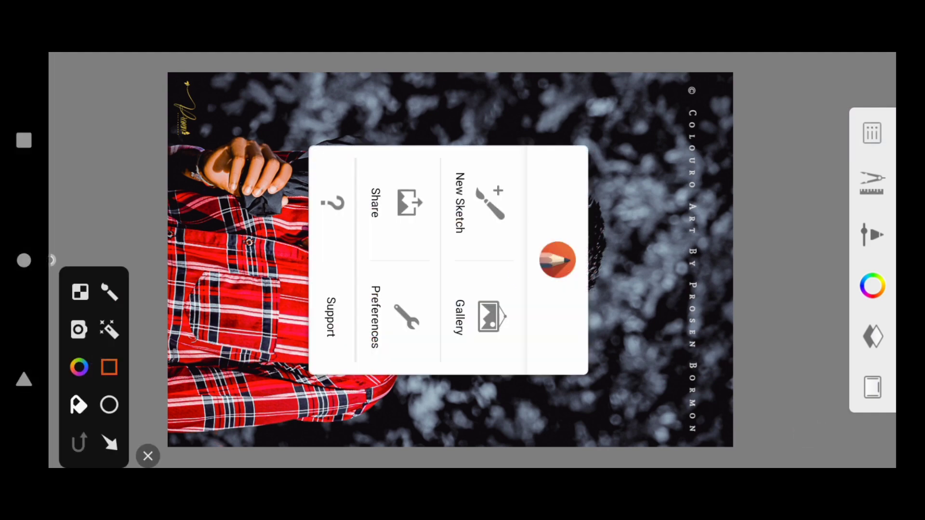
{"action": "left_click_drag", "start_coordinate": [526, 269], "coordinate": [440, 375]}
{"action": "left_click", "coordinate": [148, 456]}
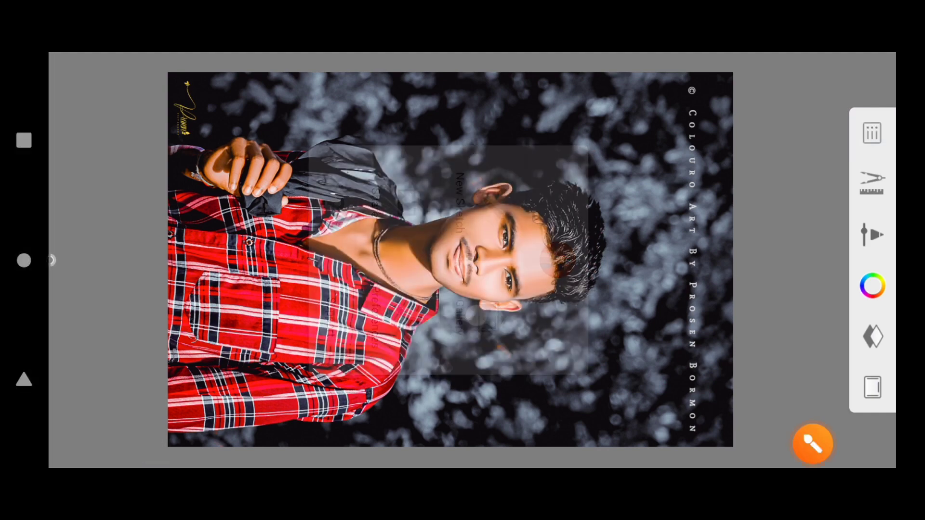
{"action": "left_click", "coordinate": [50, 260]}
{"action": "left_click", "coordinate": [109, 367]}
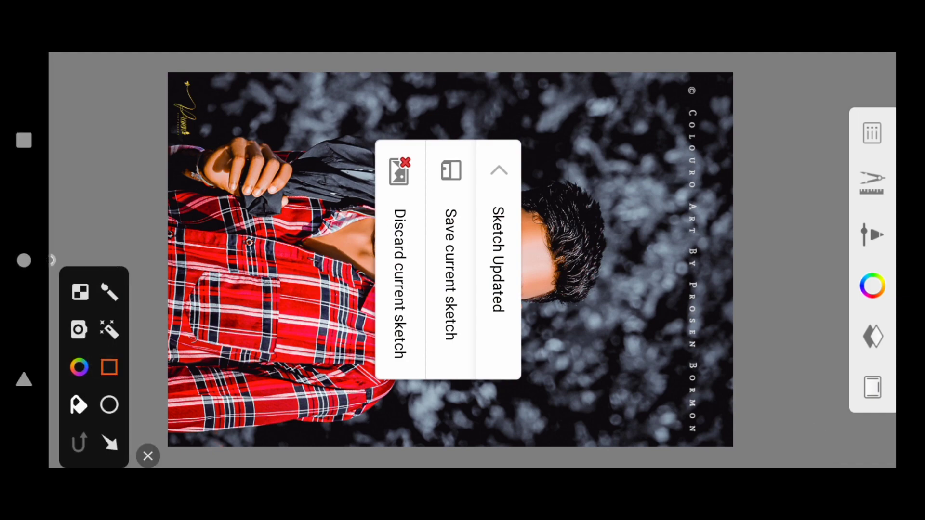
{"action": "left_click_drag", "start_coordinate": [485, 359], "coordinate": [419, 127]}
{"action": "left_click", "coordinate": [148, 455]}
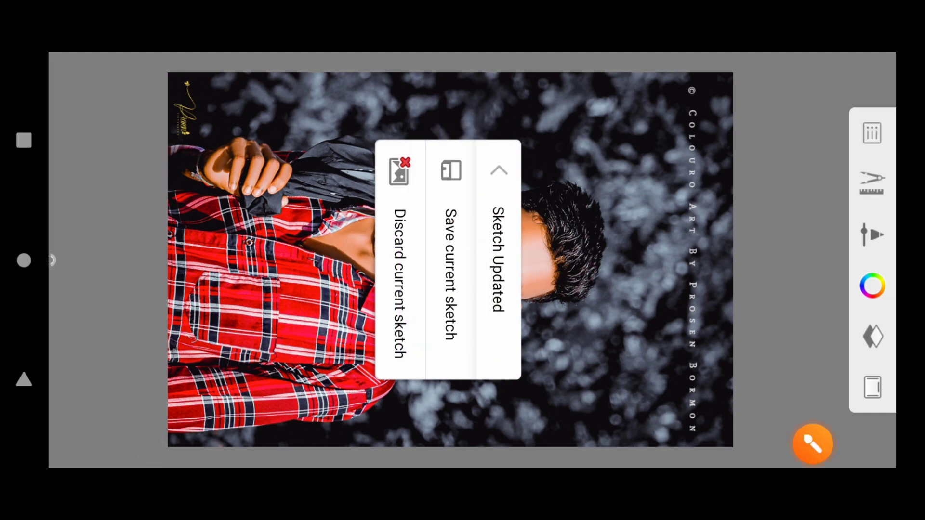
{"action": "left_click", "coordinate": [440, 269]}
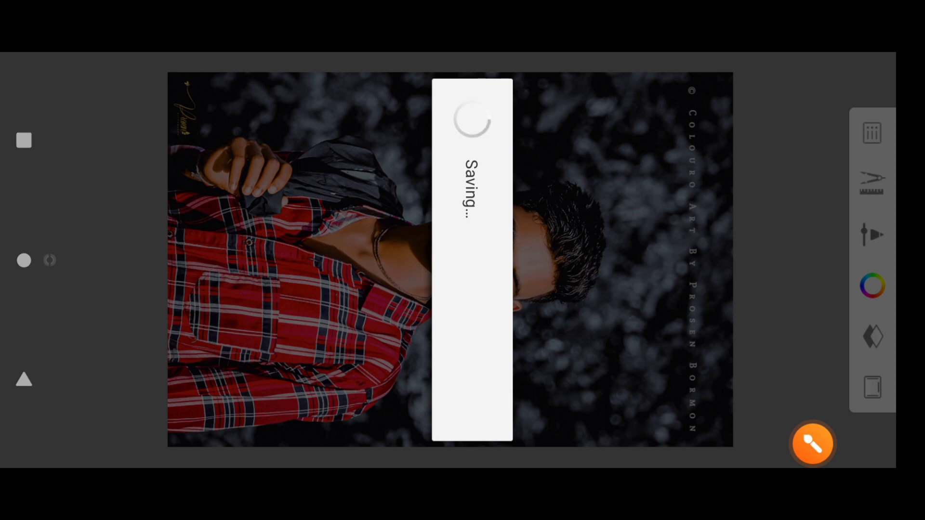